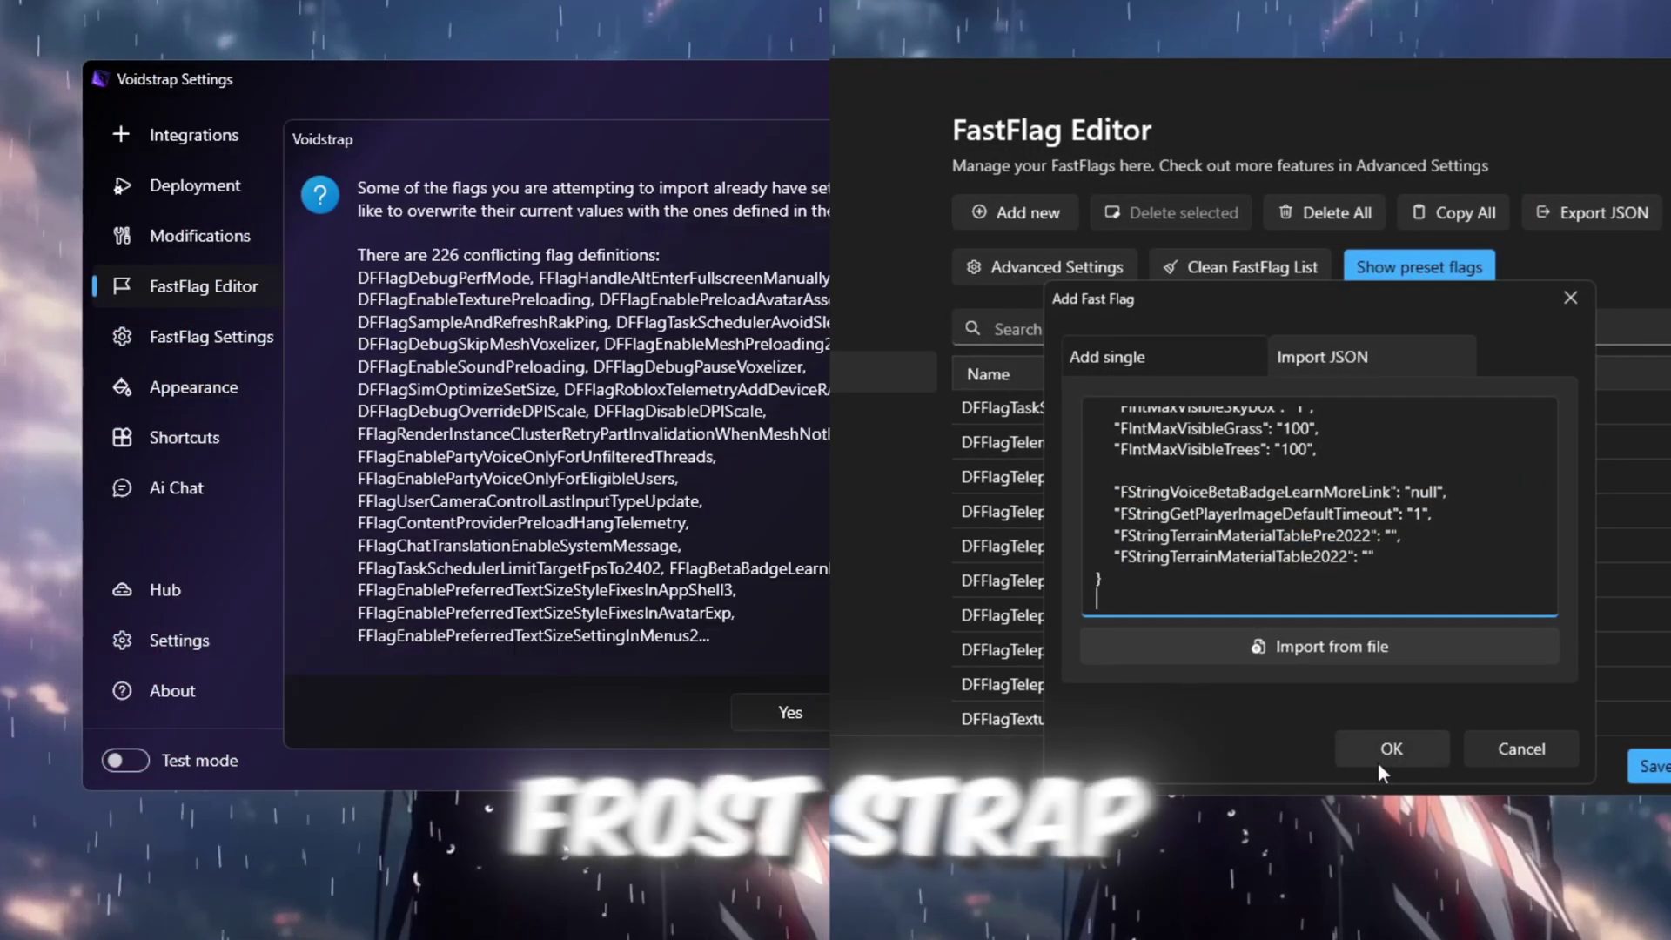
- Import the pasted fast flag JSON in Froststrap and accept overwriting the conflicting flags in both Froststrap and Voidstrap
{"action": "left_click", "coordinate": [1378, 760]}
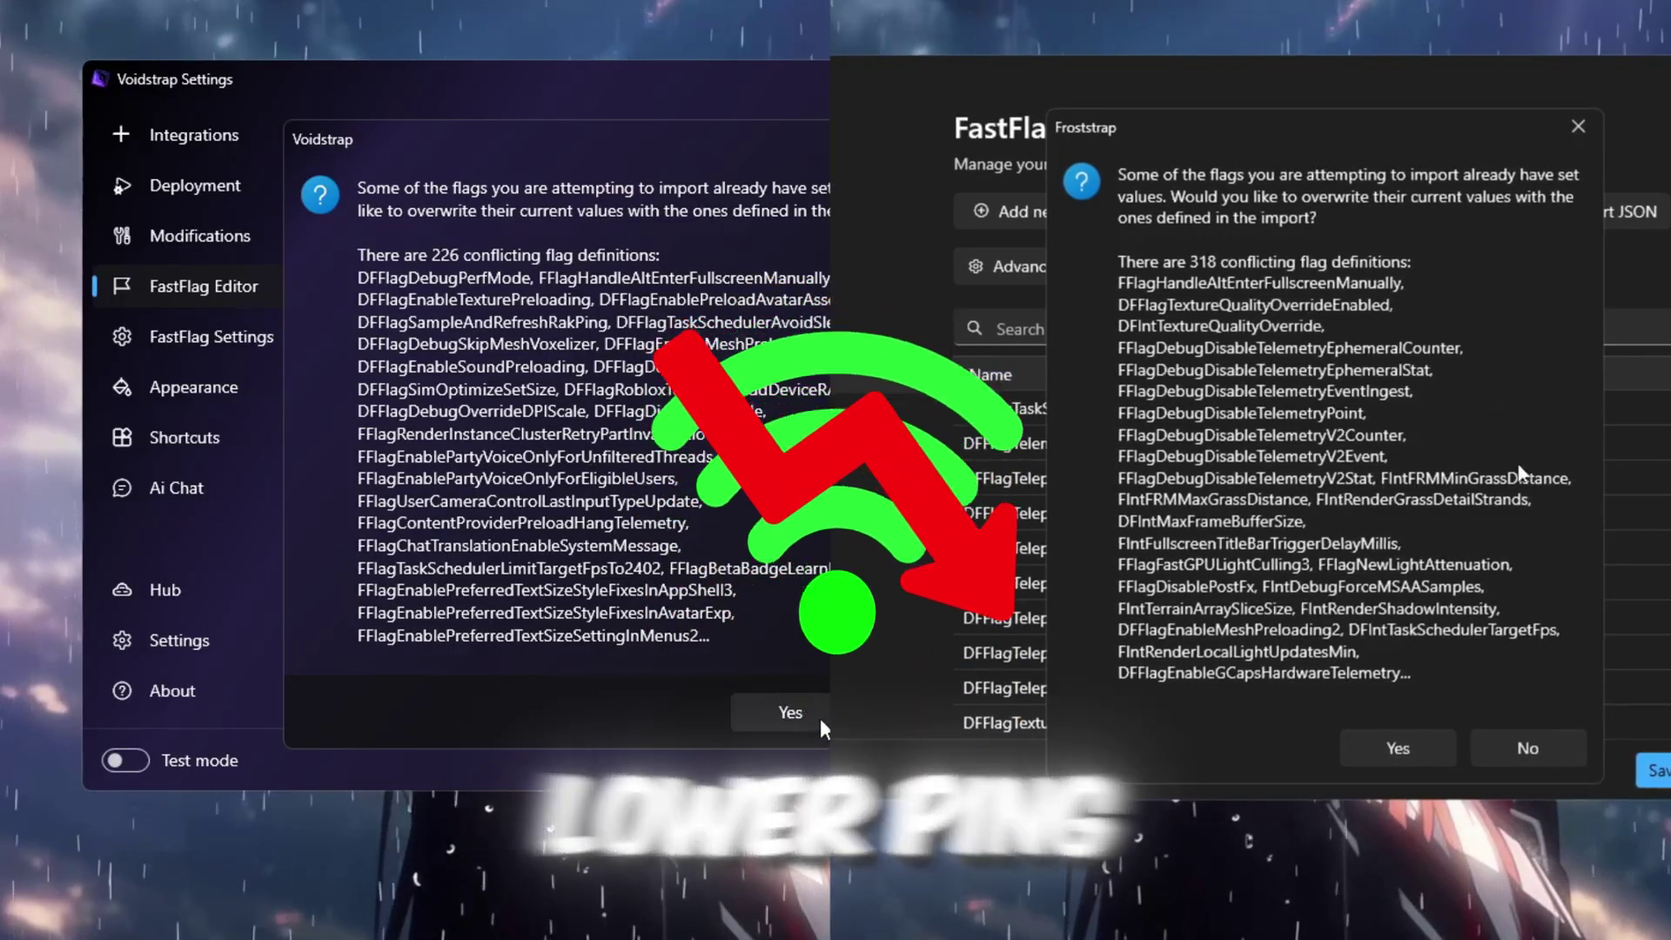
{"action": "left_click", "coordinate": [1386, 745]}
{"action": "left_click", "coordinate": [820, 718]}
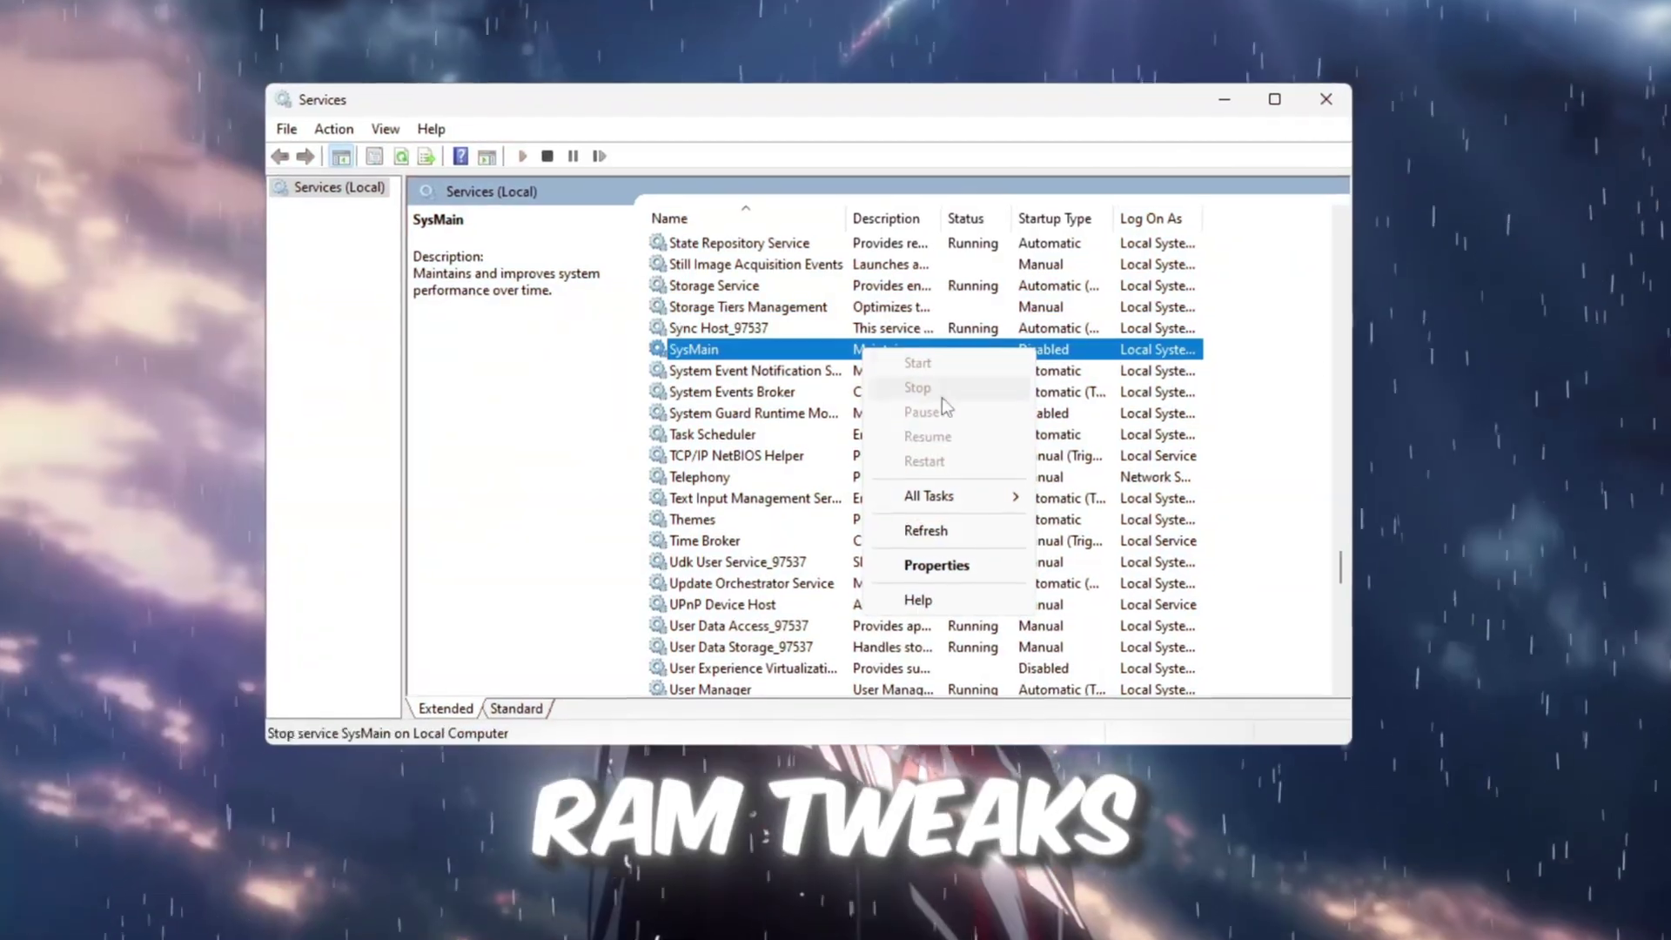
- Open the SysMain service's properties in Services and view its startup type choices
{"action": "left_click", "coordinate": [958, 561]}
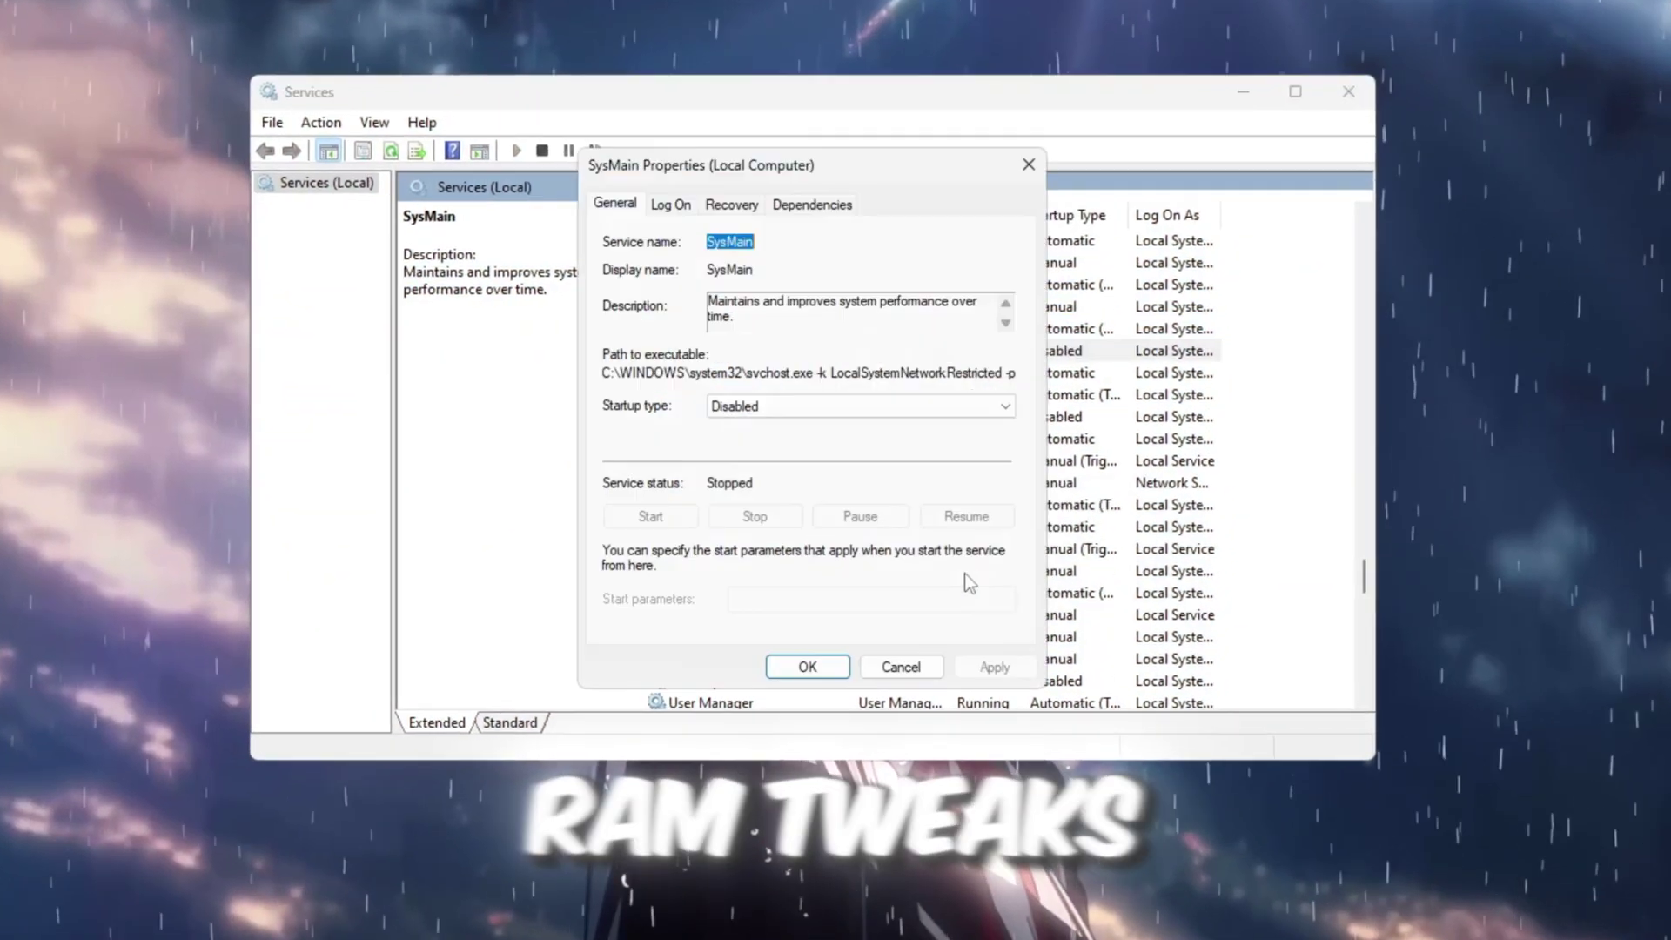
{"action": "left_click", "coordinate": [843, 407]}
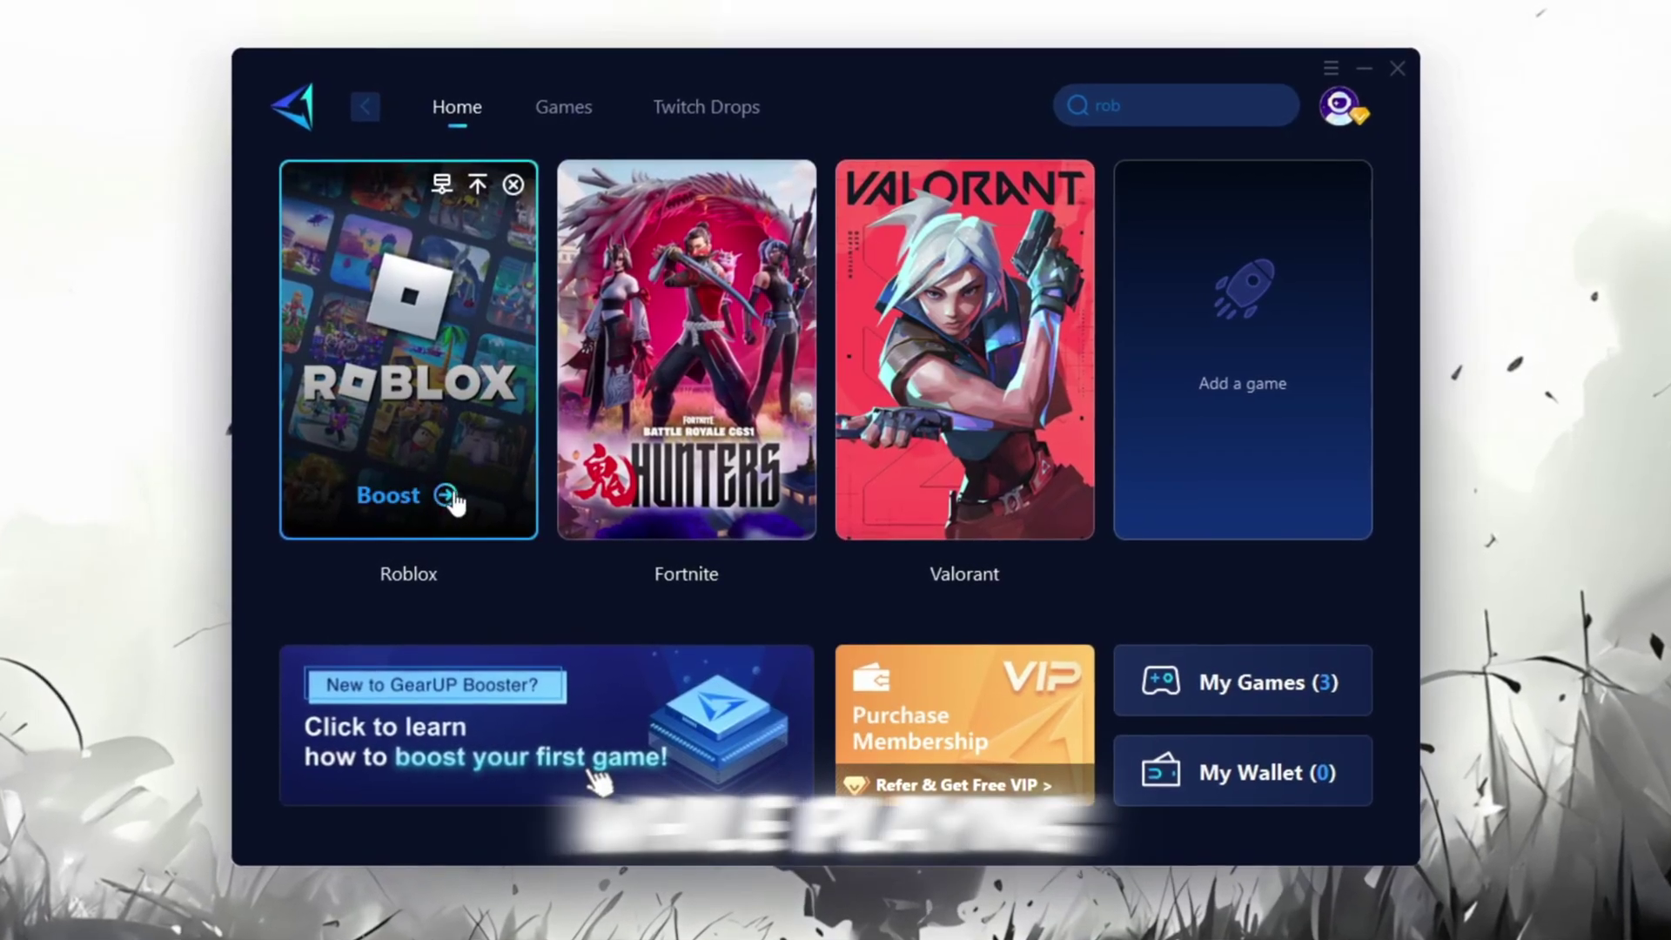
- Start boosting Roblox in GearUP Booster
{"action": "left_click", "coordinate": [443, 496]}
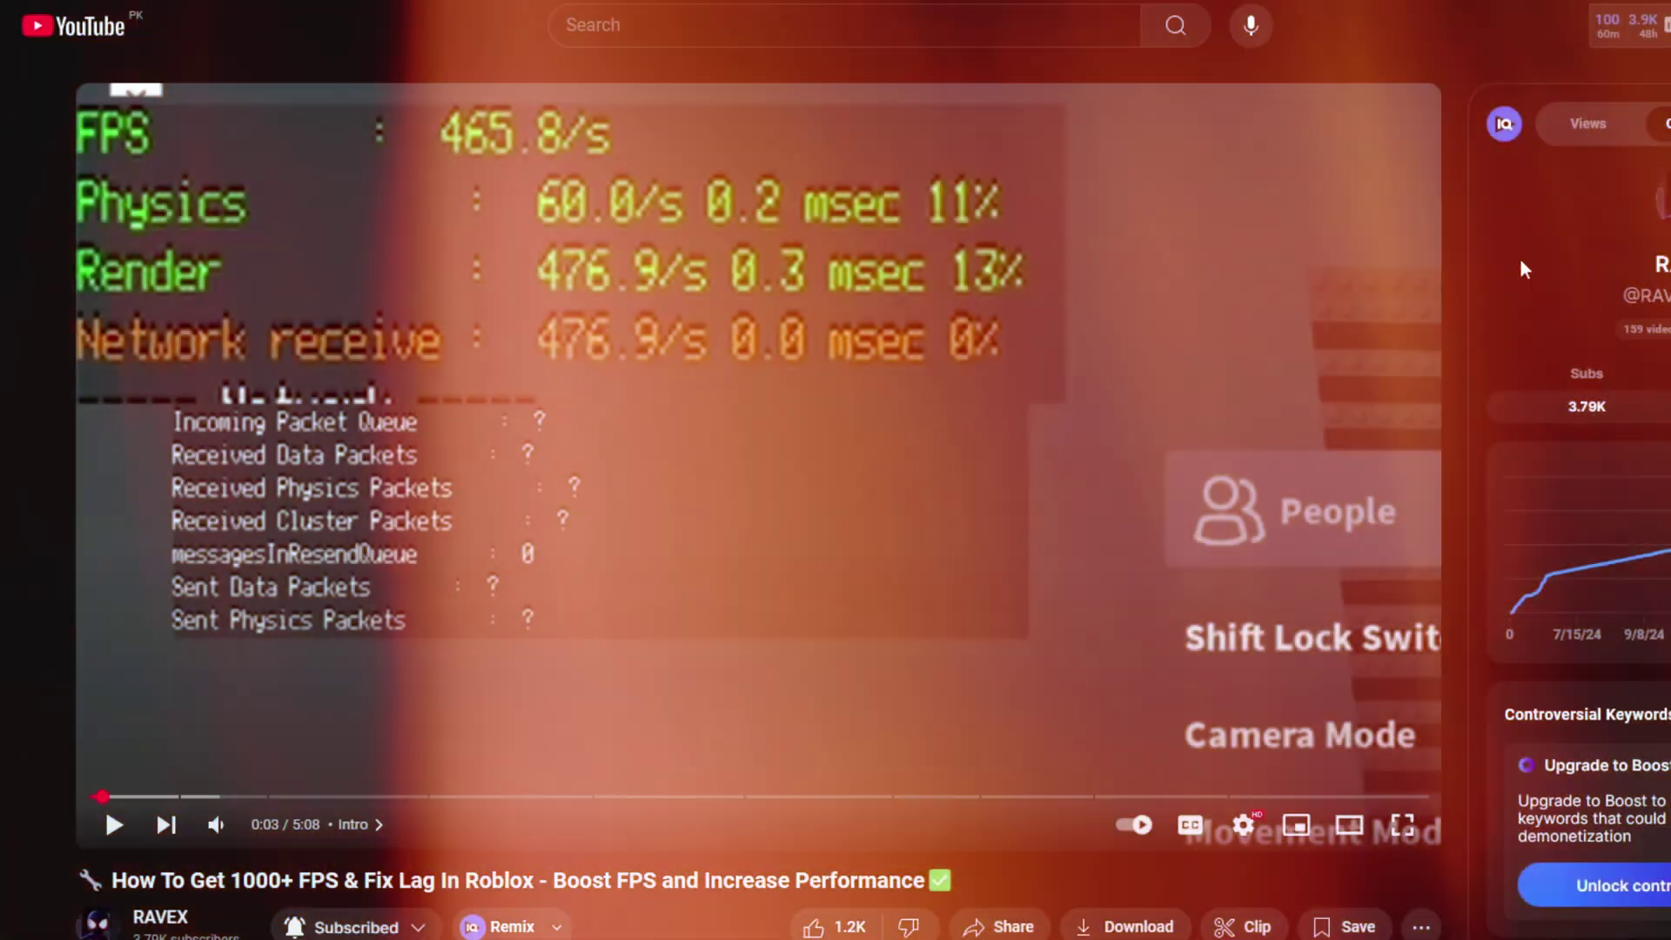
{"action": "scroll", "coordinate": [1521, 259], "scroll_direction": "down", "scroll_amount": 5}
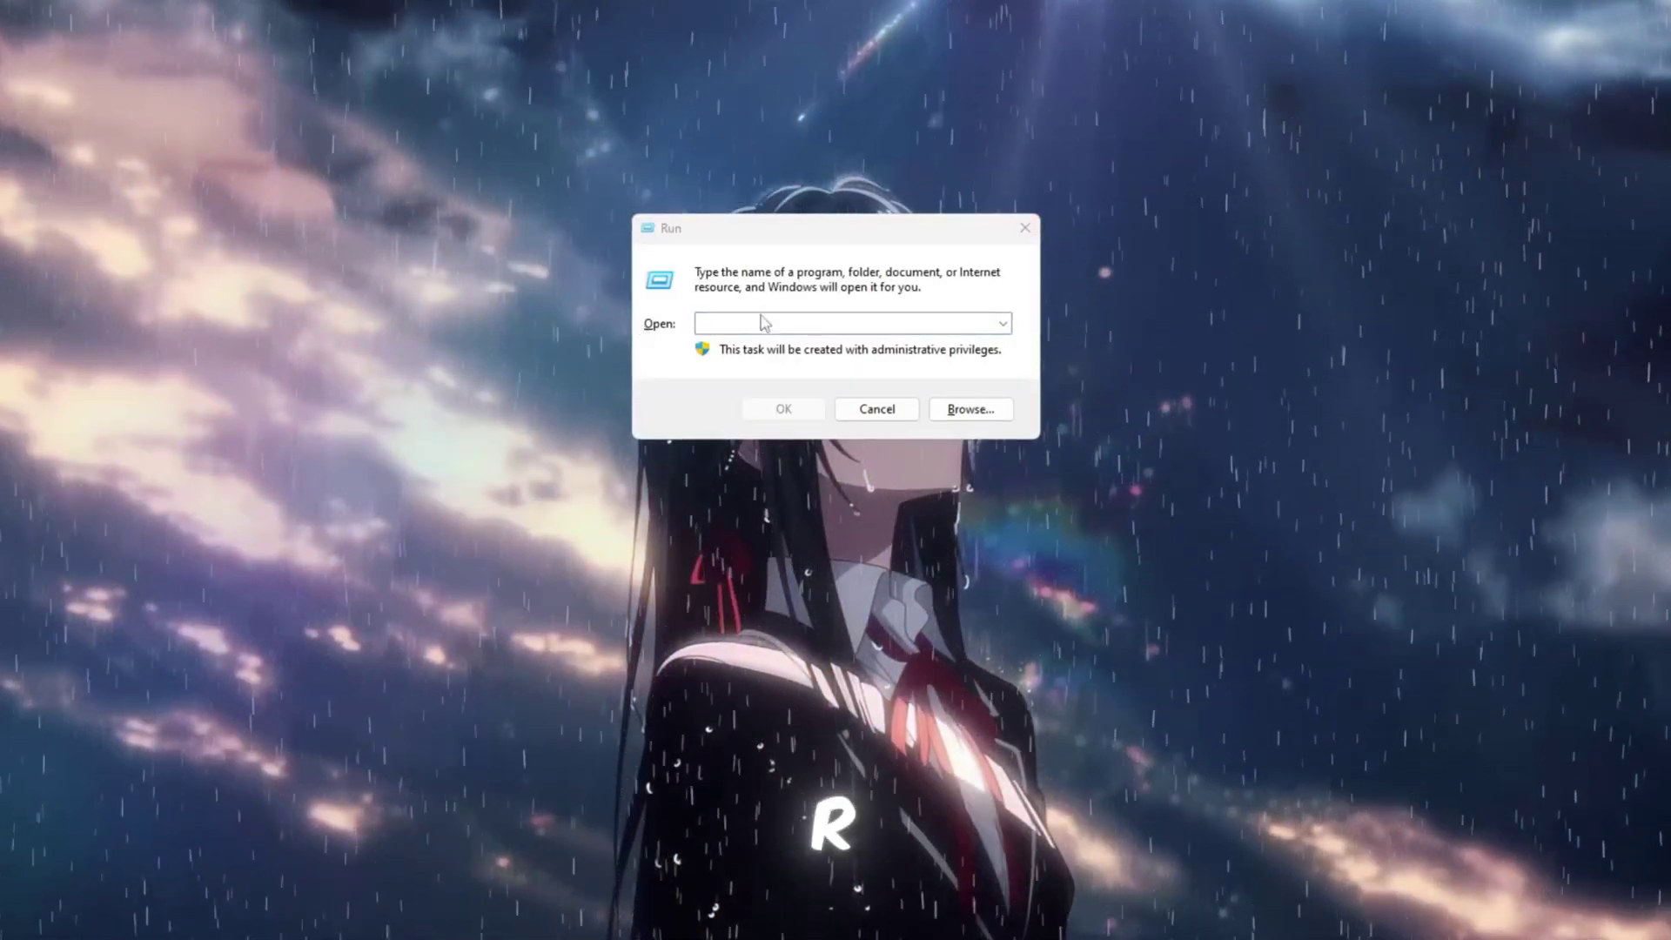
- Run services.msc and set the SysMain service's startup type to Disabled
{"action": "type", "text": "services.msc"}
{"action": "left_click", "coordinate": [809, 411]}
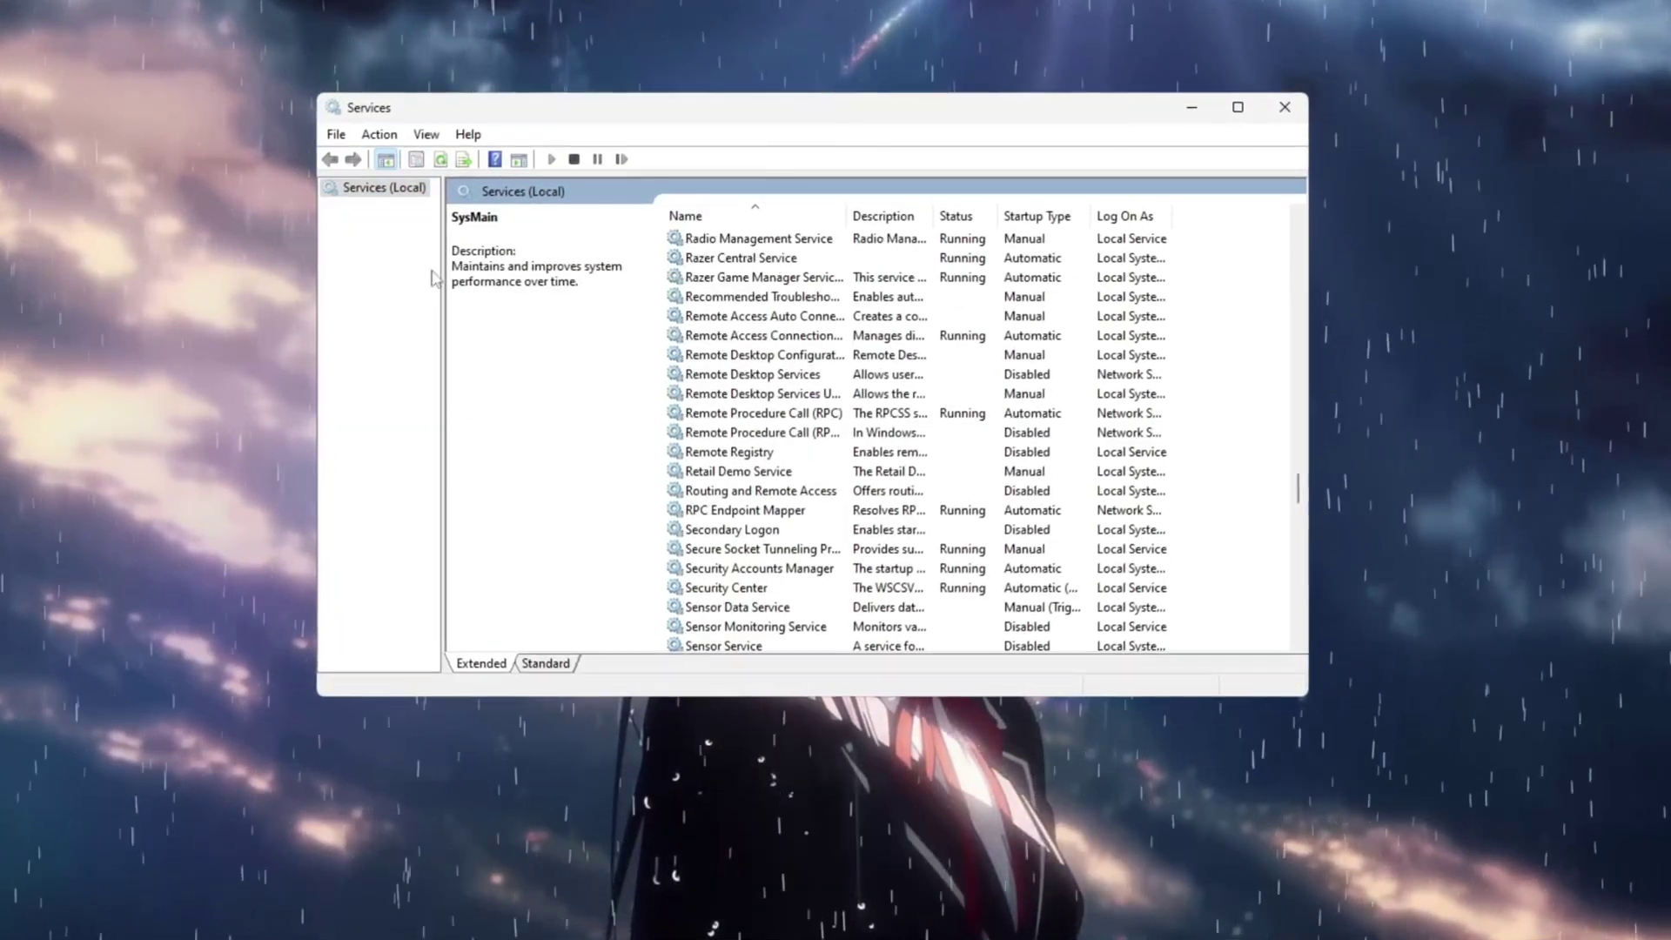
{"action": "scroll", "coordinate": [833, 416], "scroll_direction": "down", "scroll_amount": 12}
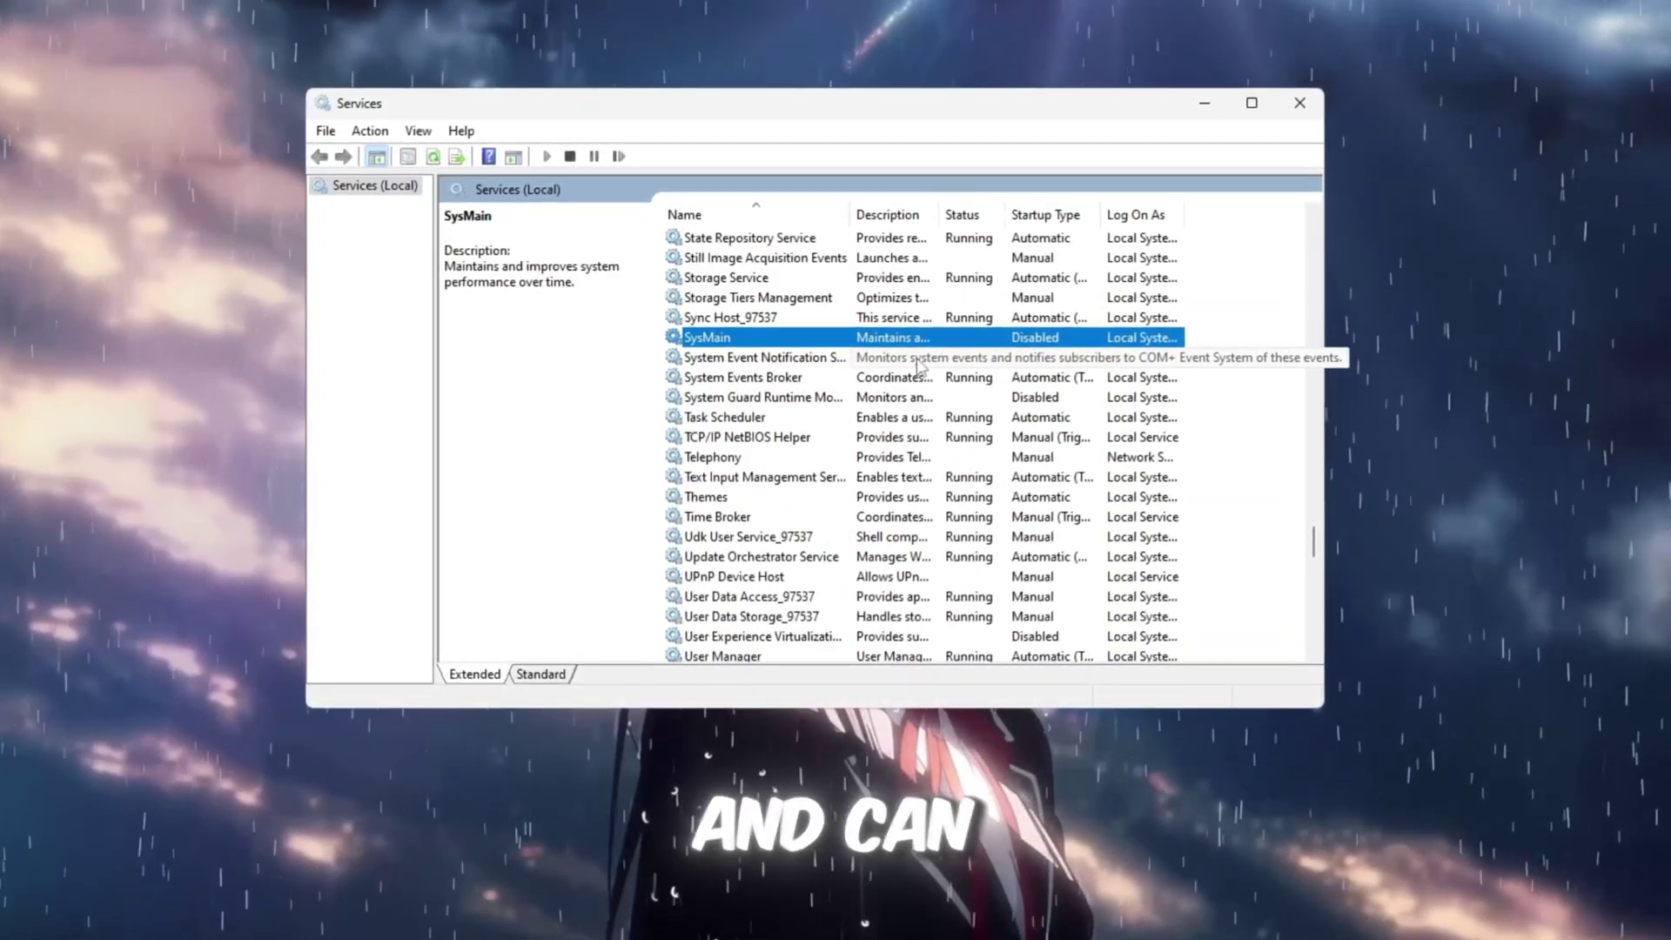
{"action": "right_click", "coordinate": [866, 341]}
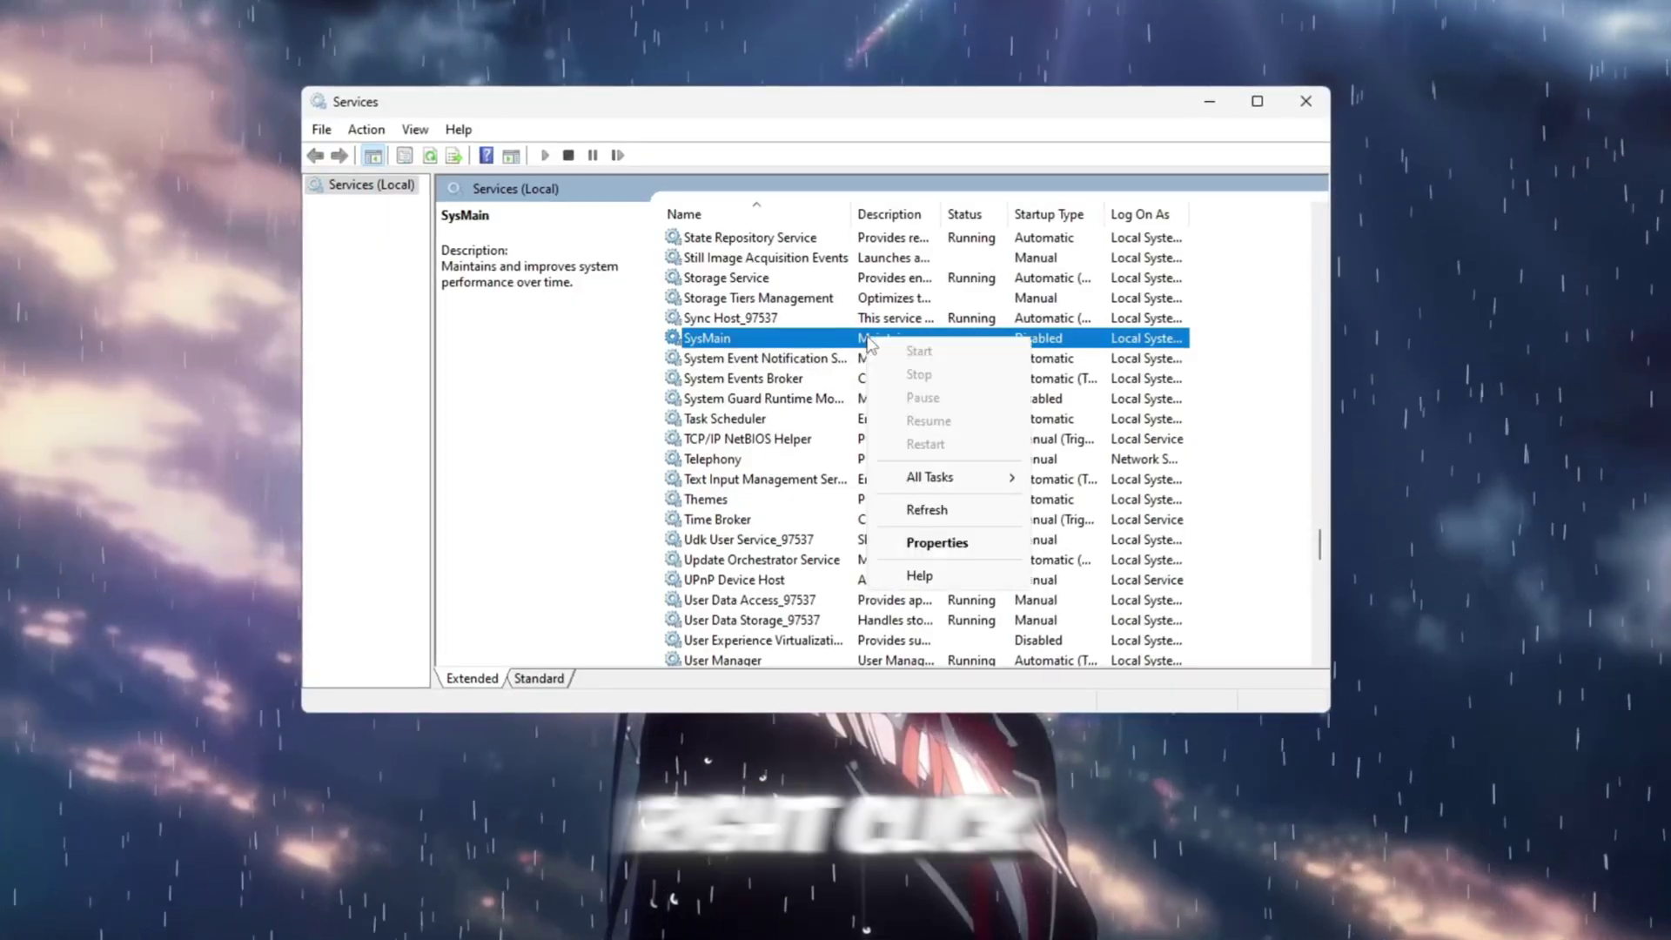
{"action": "left_click", "coordinate": [958, 546]}
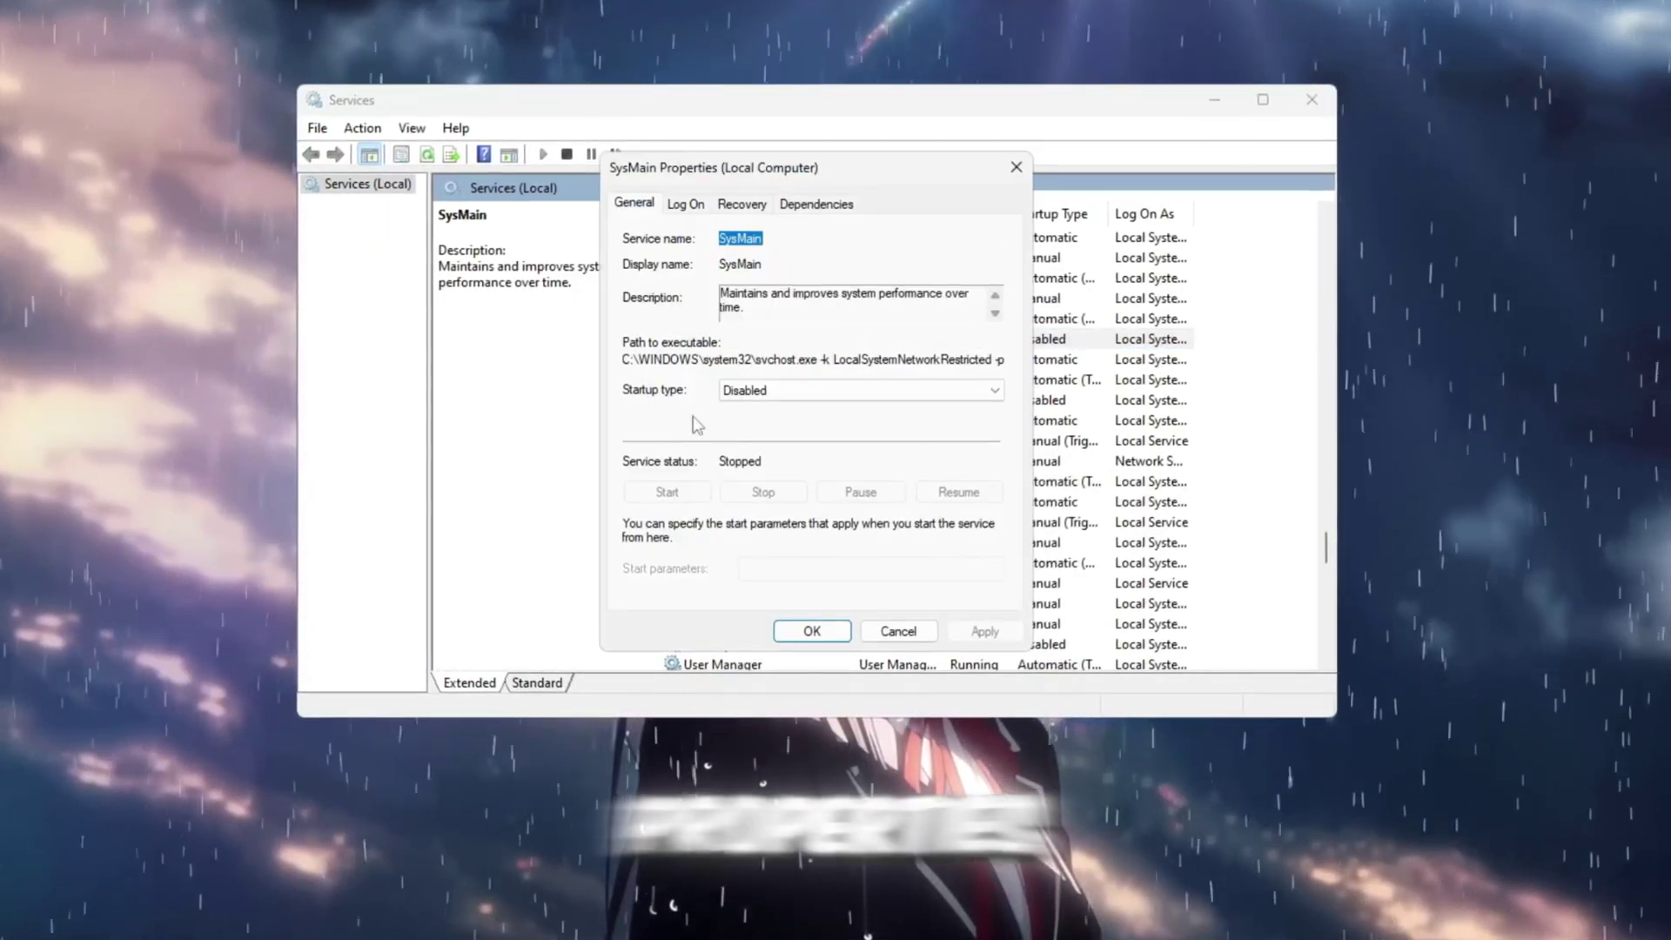
{"action": "left_click", "coordinate": [839, 391]}
{"action": "left_click", "coordinate": [830, 457]}
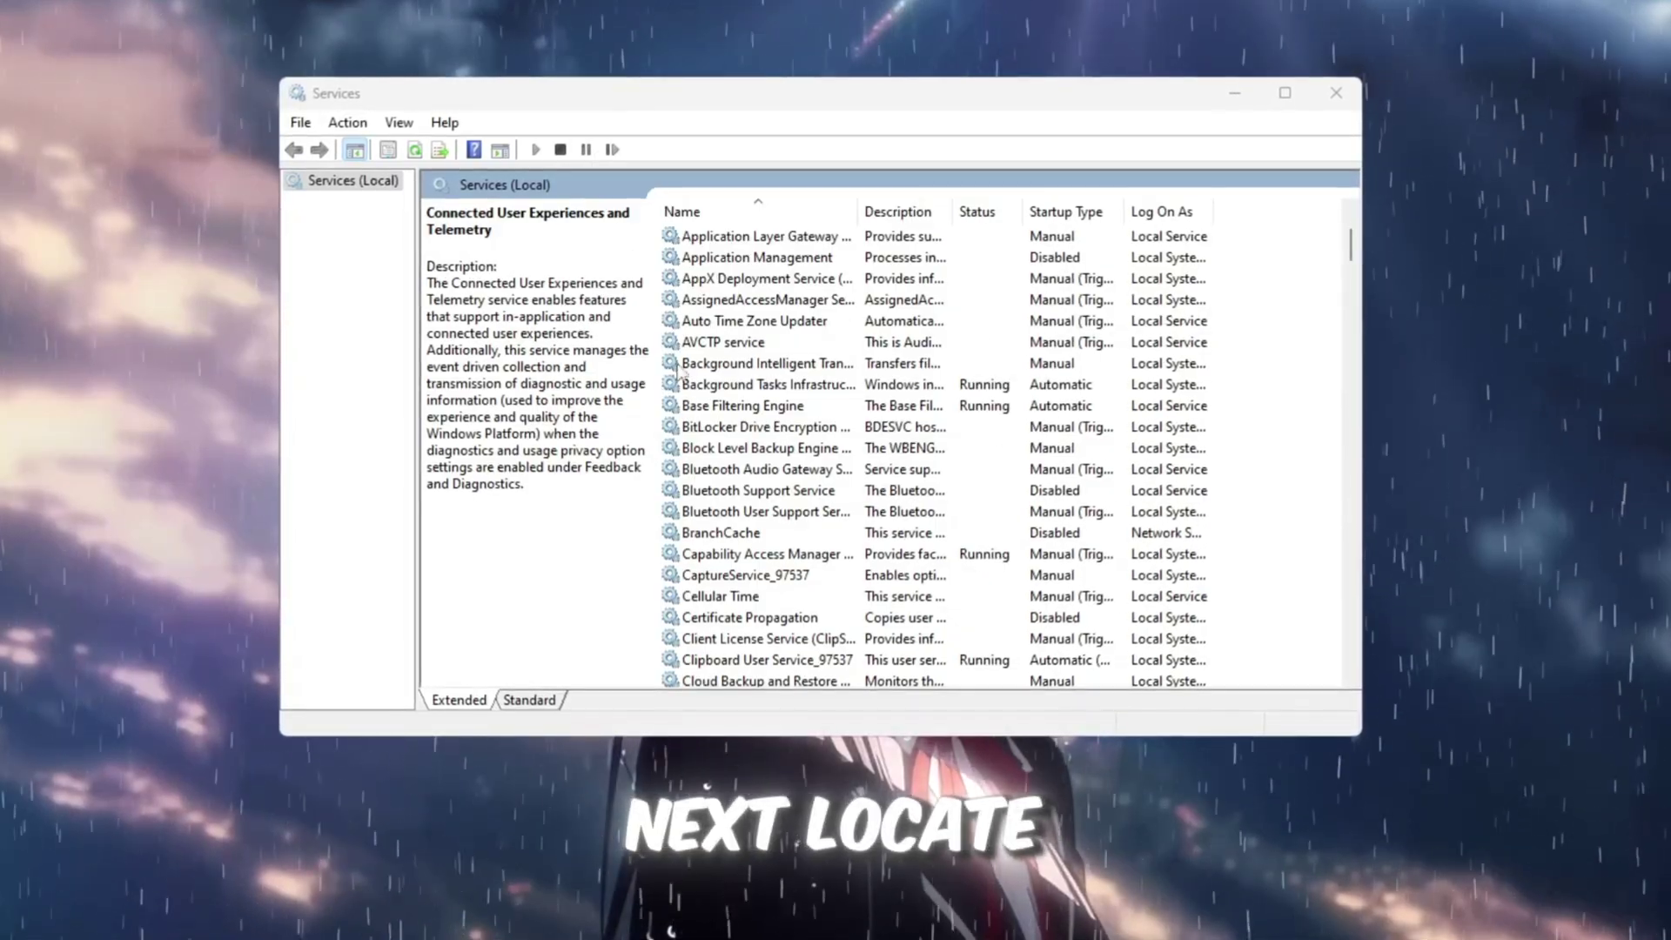
- Set the startup type of the Connected User Experiences and Telemetry service to Disabled
{"action": "scroll", "coordinate": [949, 369], "scroll_direction": "down", "scroll_amount": 6}
{"action": "left_click", "coordinate": [777, 429]}
{"action": "scroll", "coordinate": [777, 432], "scroll_direction": "down", "scroll_amount": 1}
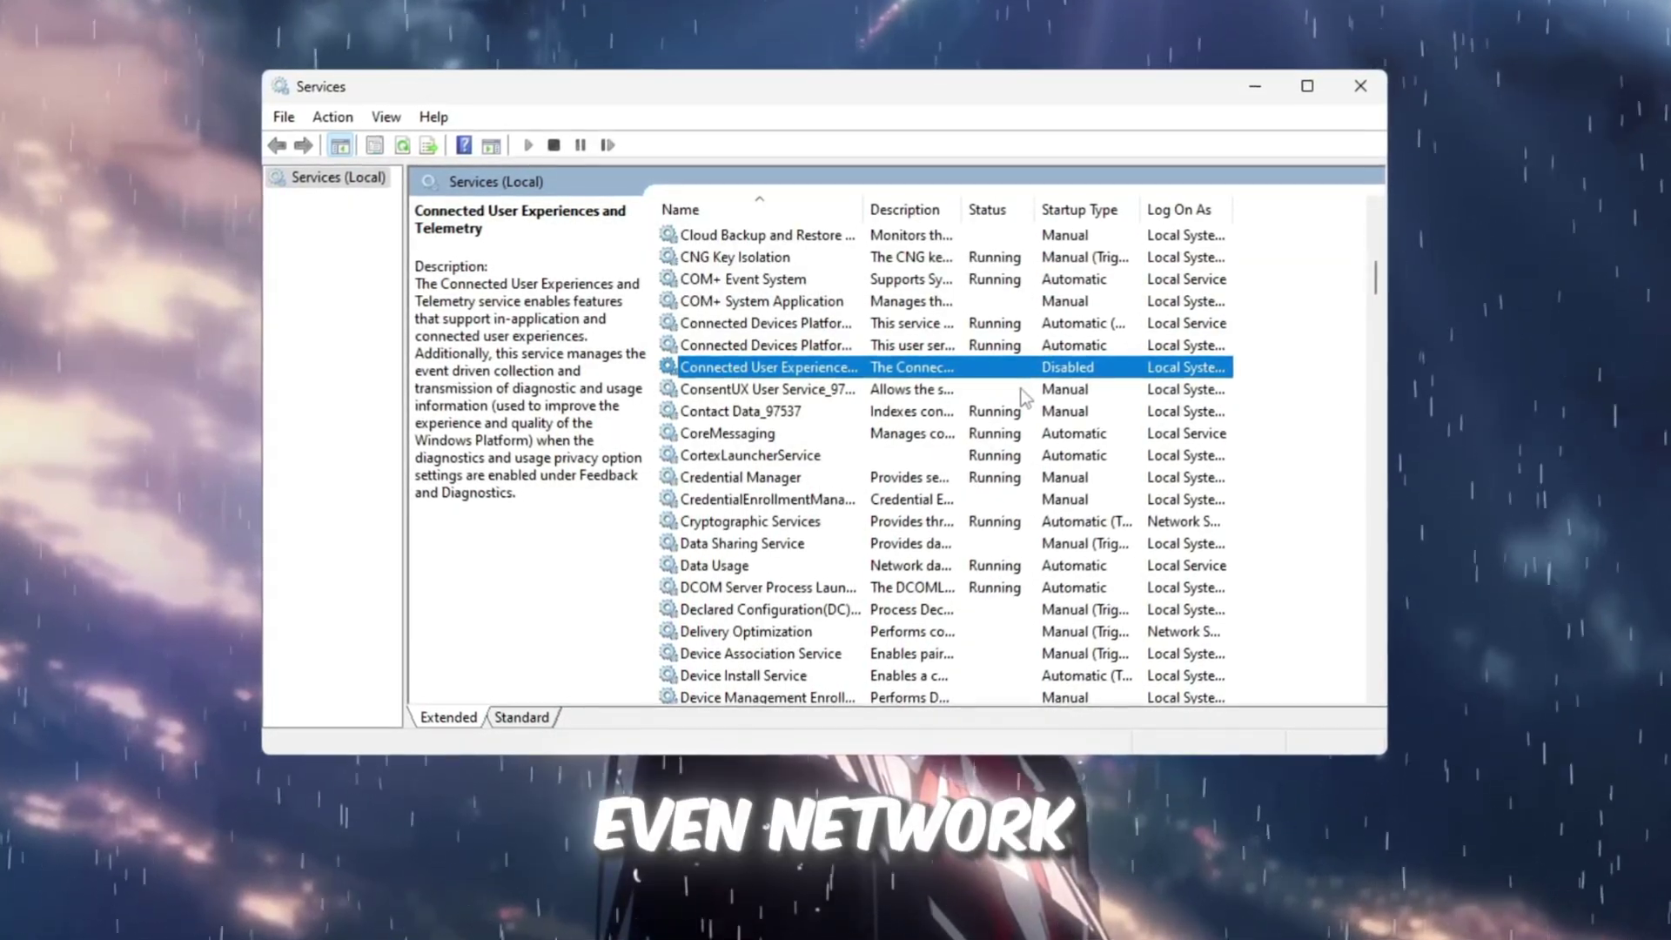
{"action": "right_click", "coordinate": [925, 367]}
{"action": "left_click", "coordinate": [994, 599]}
{"action": "left_click", "coordinate": [865, 403]}
{"action": "left_click", "coordinate": [871, 474]}
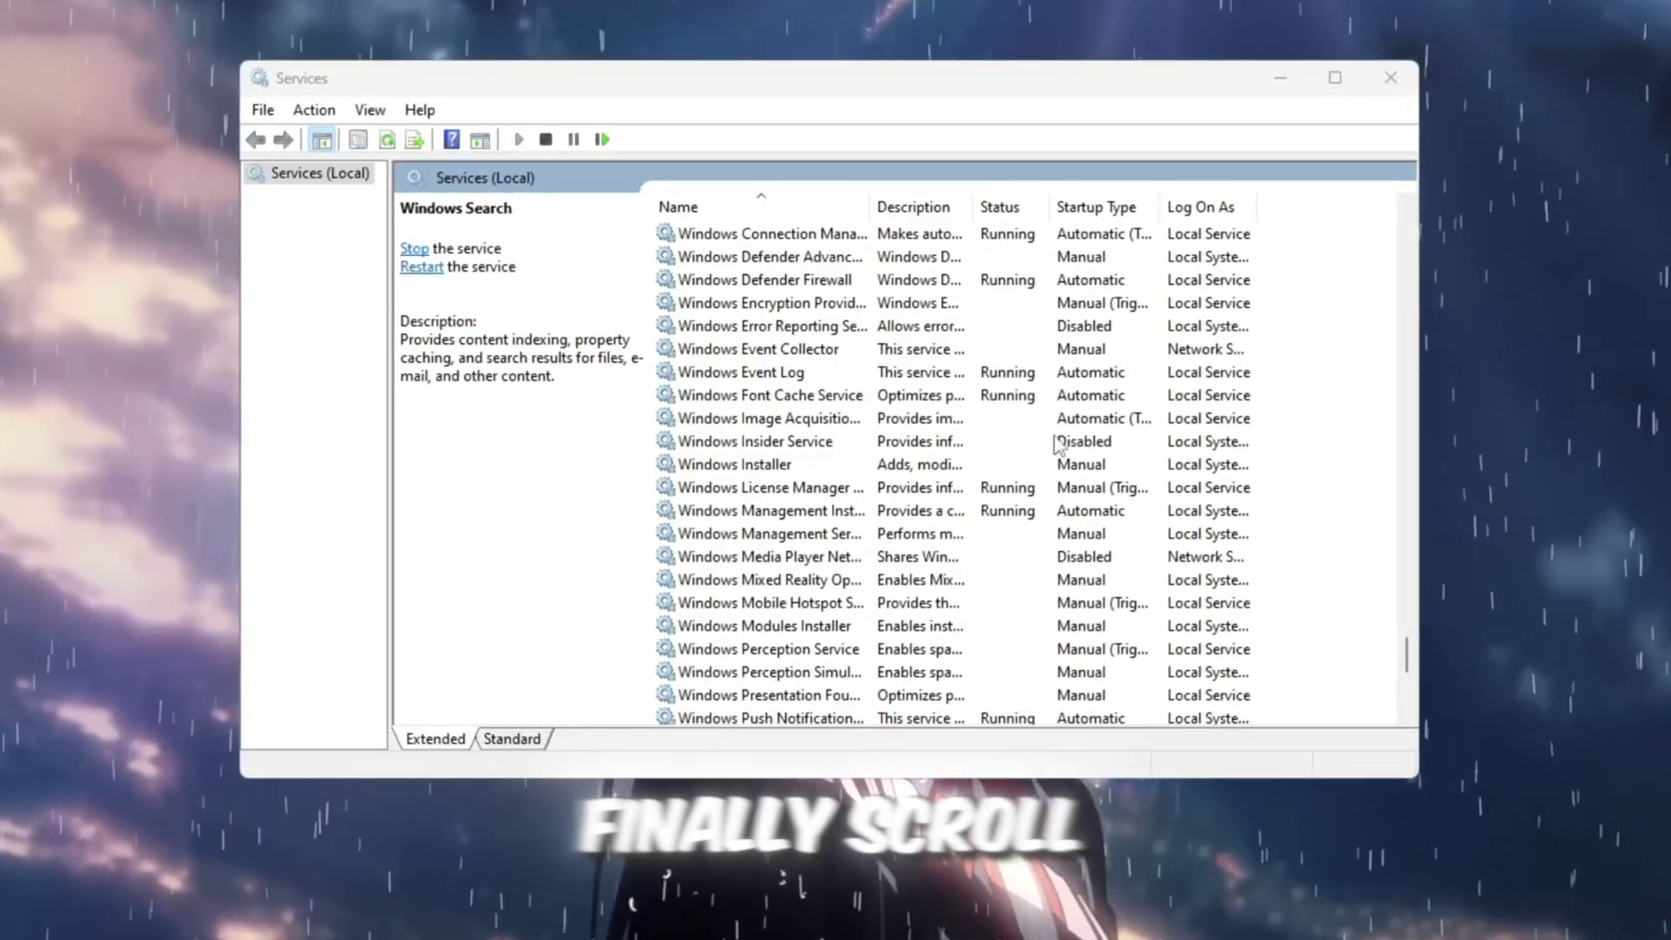
- Set the Windows Search service's startup type to Disabled, stop the service and apply the change
{"action": "left_click", "coordinate": [731, 396]}
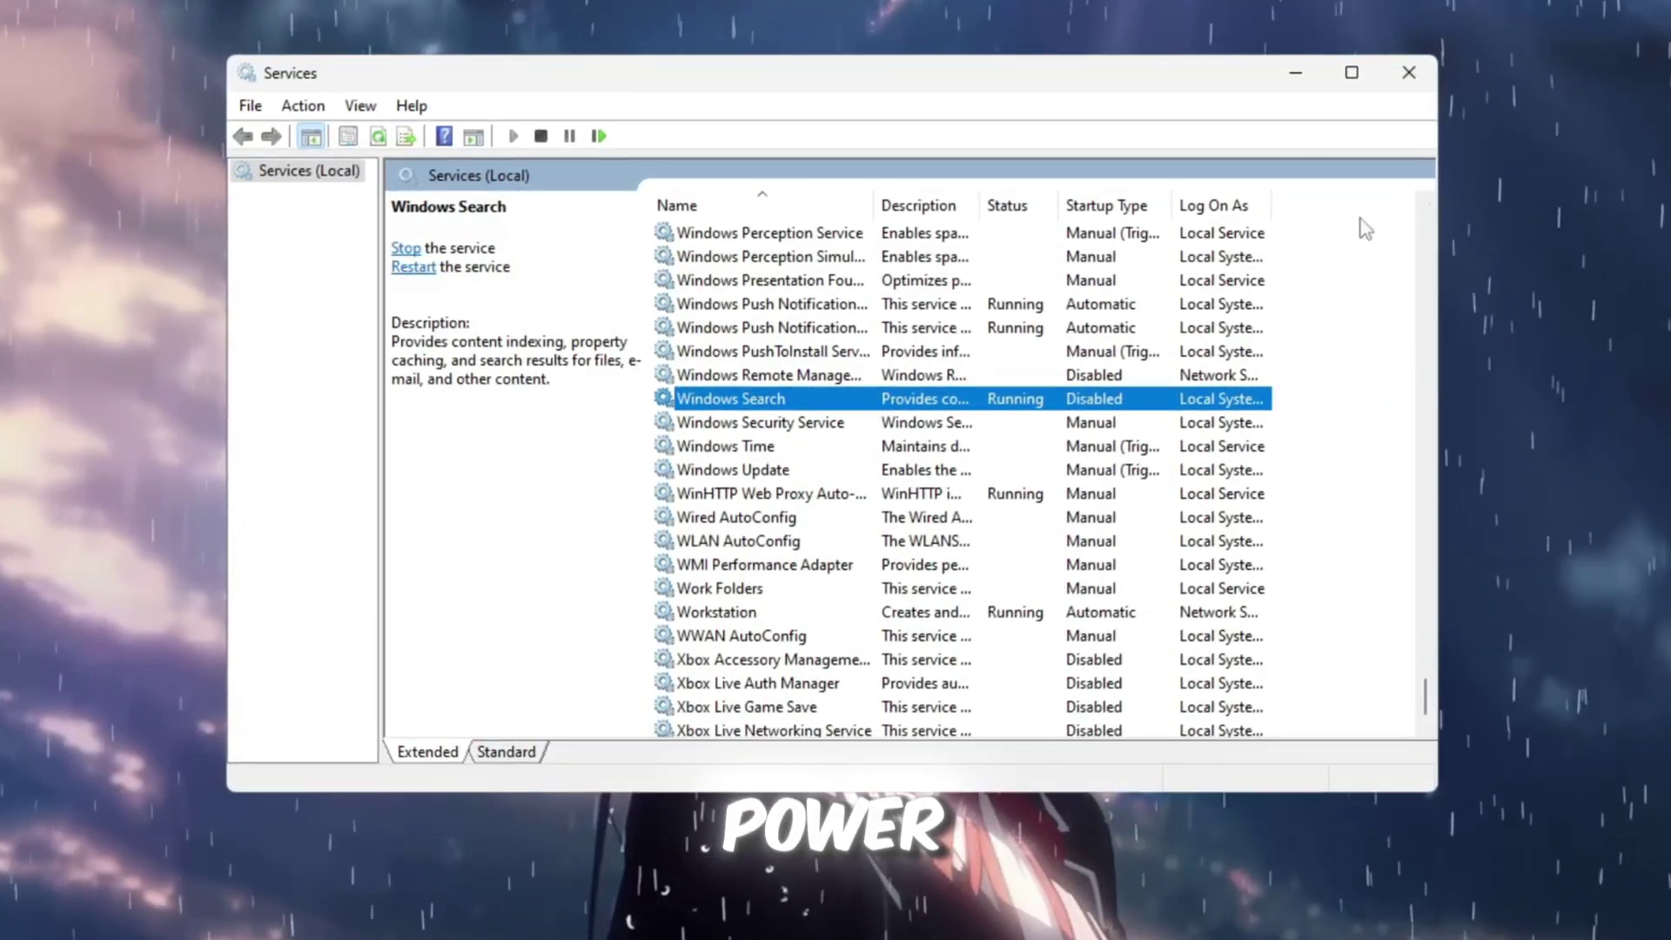
{"action": "right_click", "coordinate": [897, 409]}
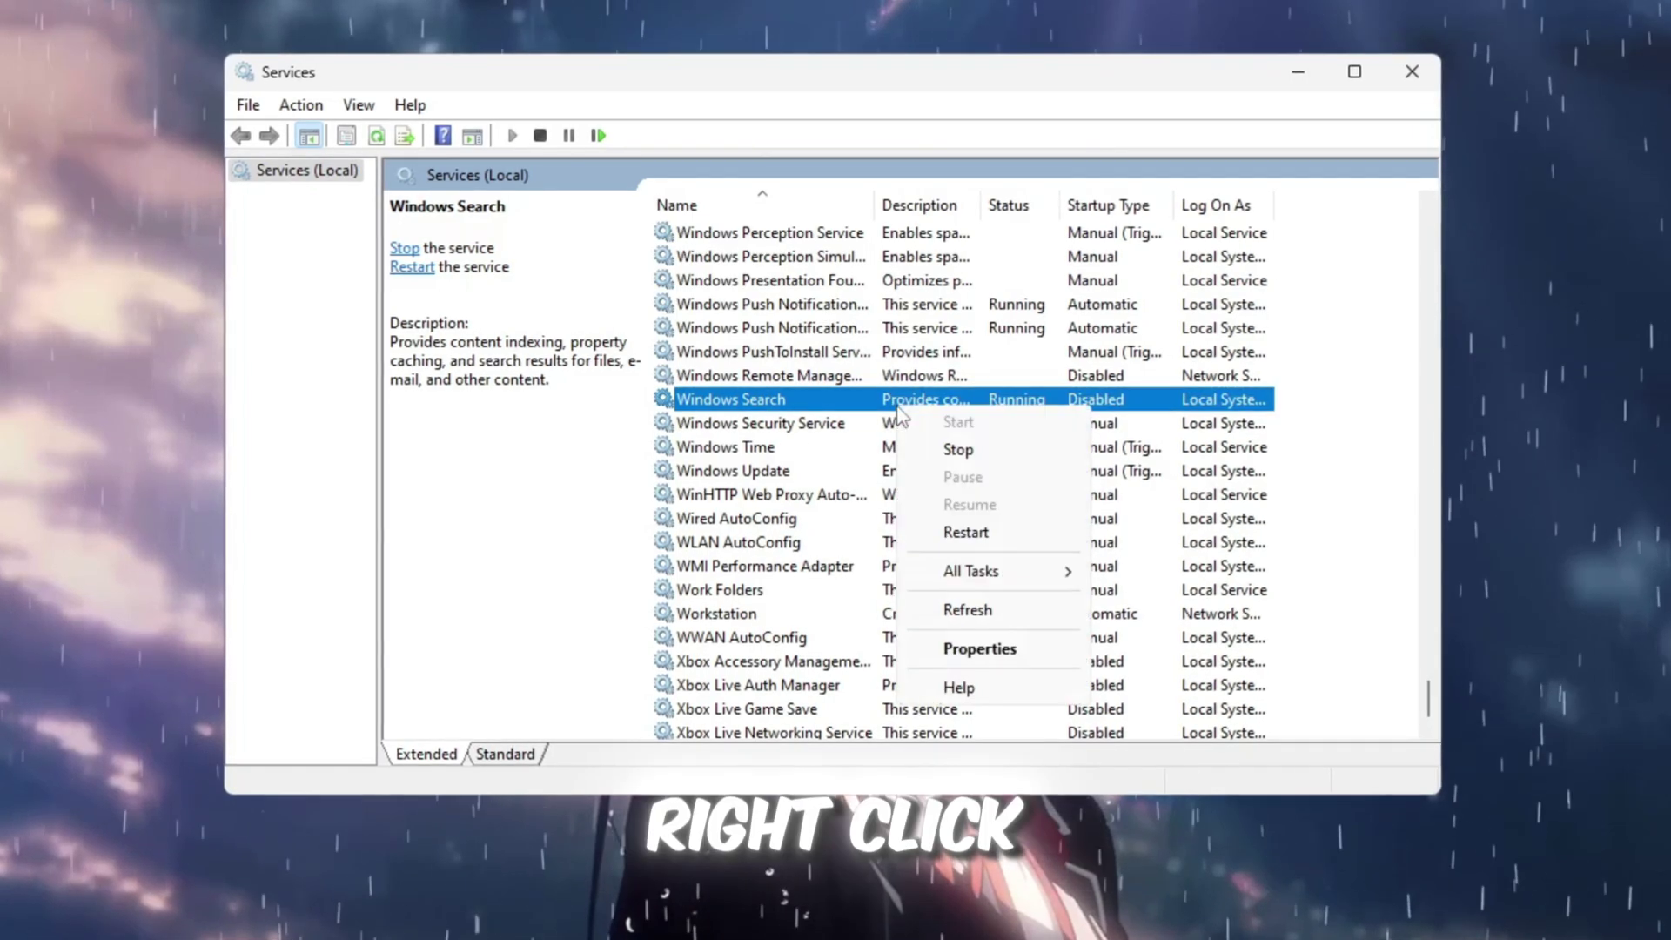
{"action": "left_click", "coordinate": [1000, 646]}
{"action": "left_click", "coordinate": [783, 415]}
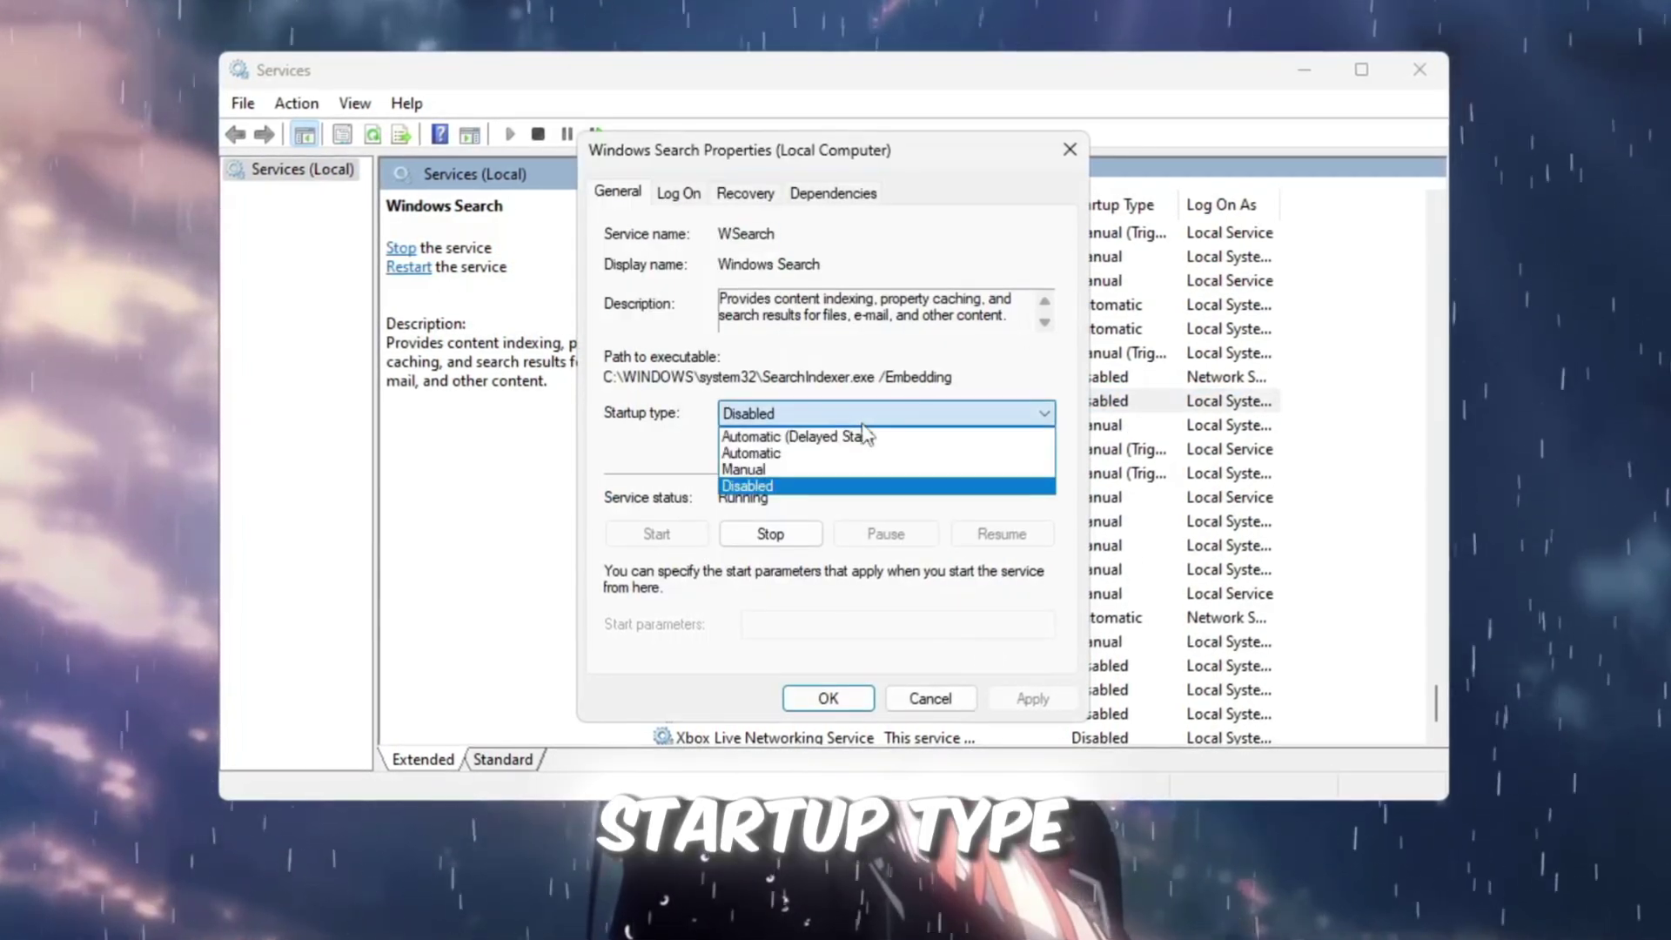
{"action": "left_click", "coordinate": [853, 486]}
{"action": "left_click", "coordinate": [770, 535]}
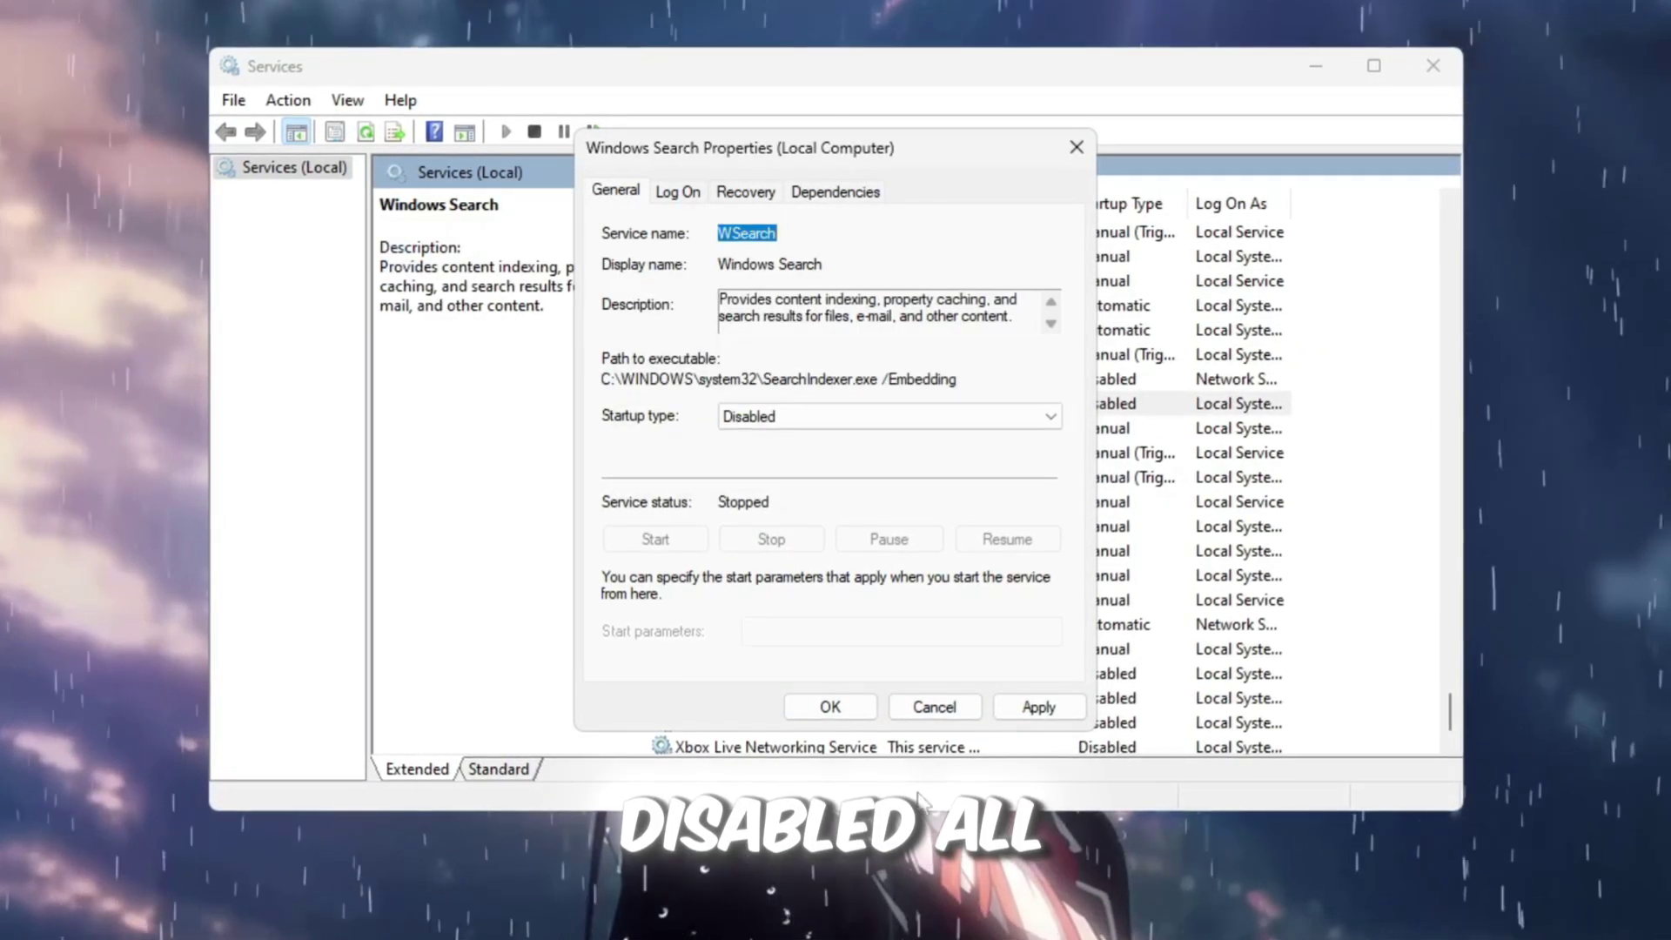
{"action": "left_click", "coordinate": [1038, 705]}
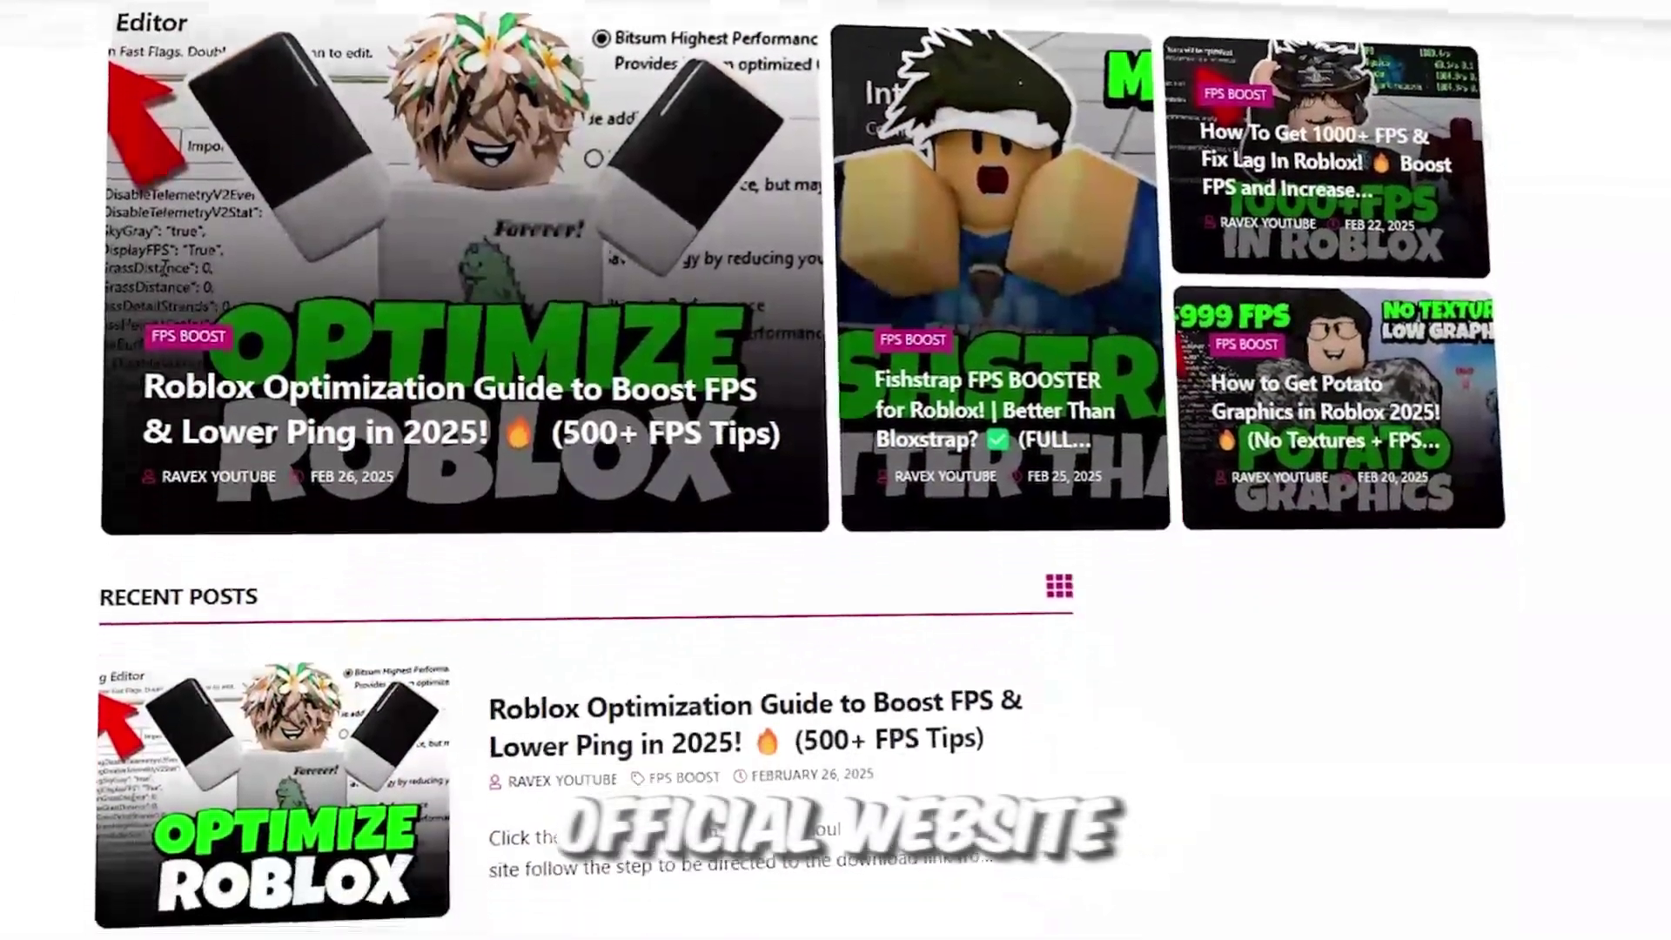
{"action": "scroll", "coordinate": [574, 469], "scroll_direction": "down", "scroll_amount": 6}
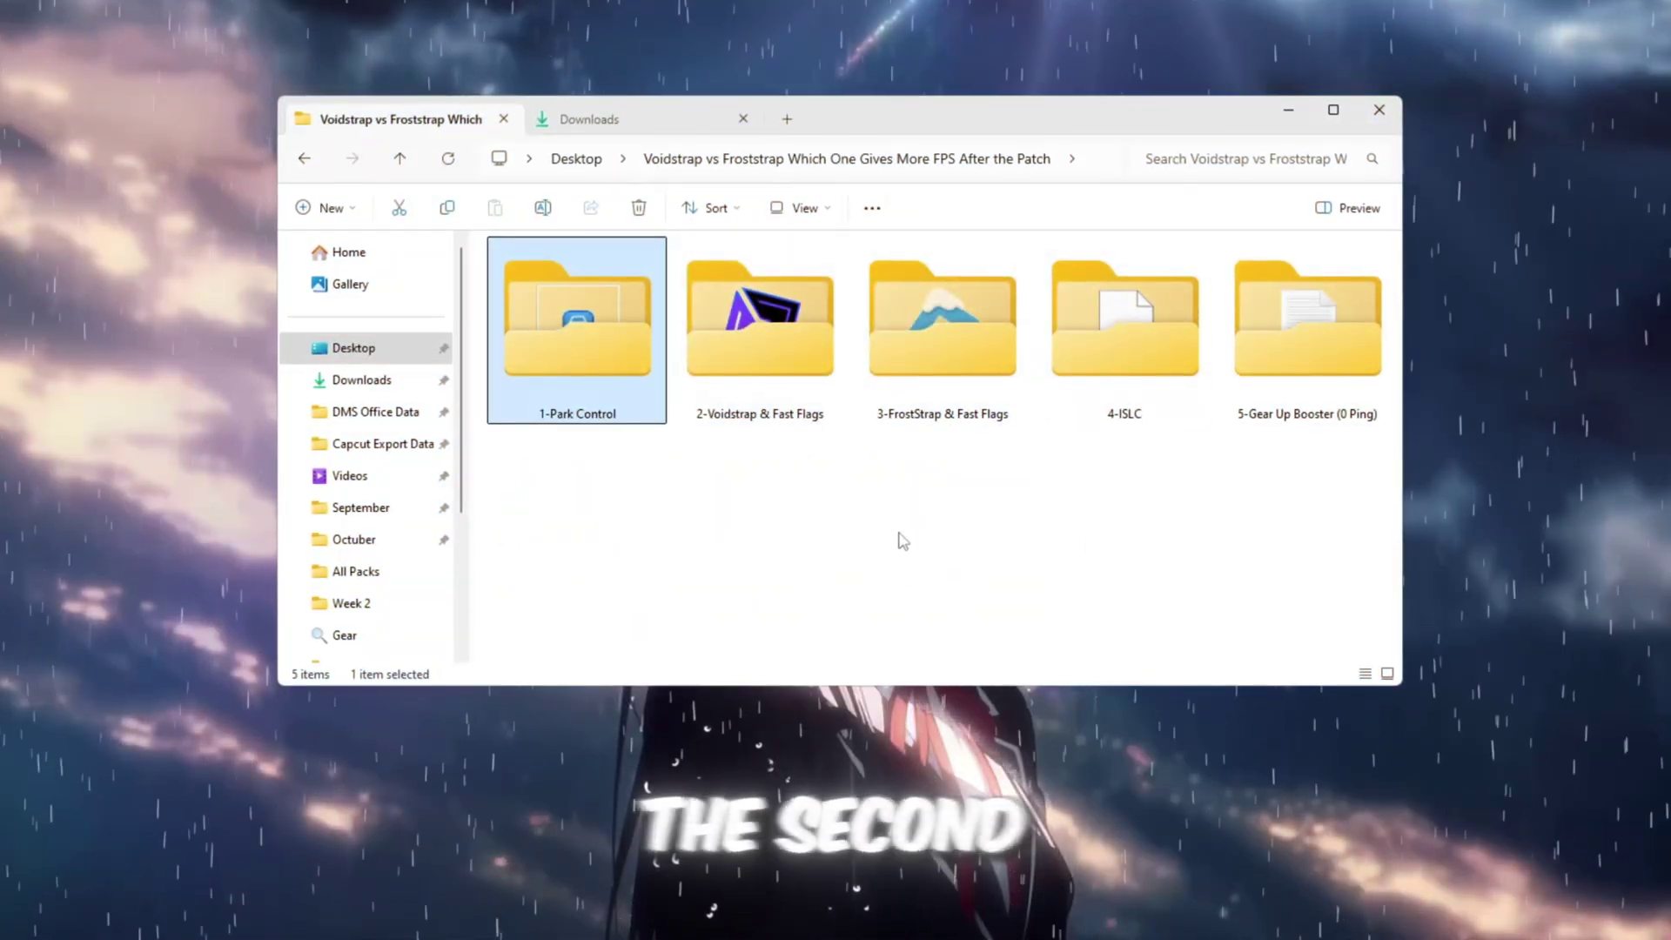
- Open the 1-Park Control folder and choose the Bitsum Highest Performance power profile in ParkControl
{"action": "double_click", "coordinate": [567, 345]}
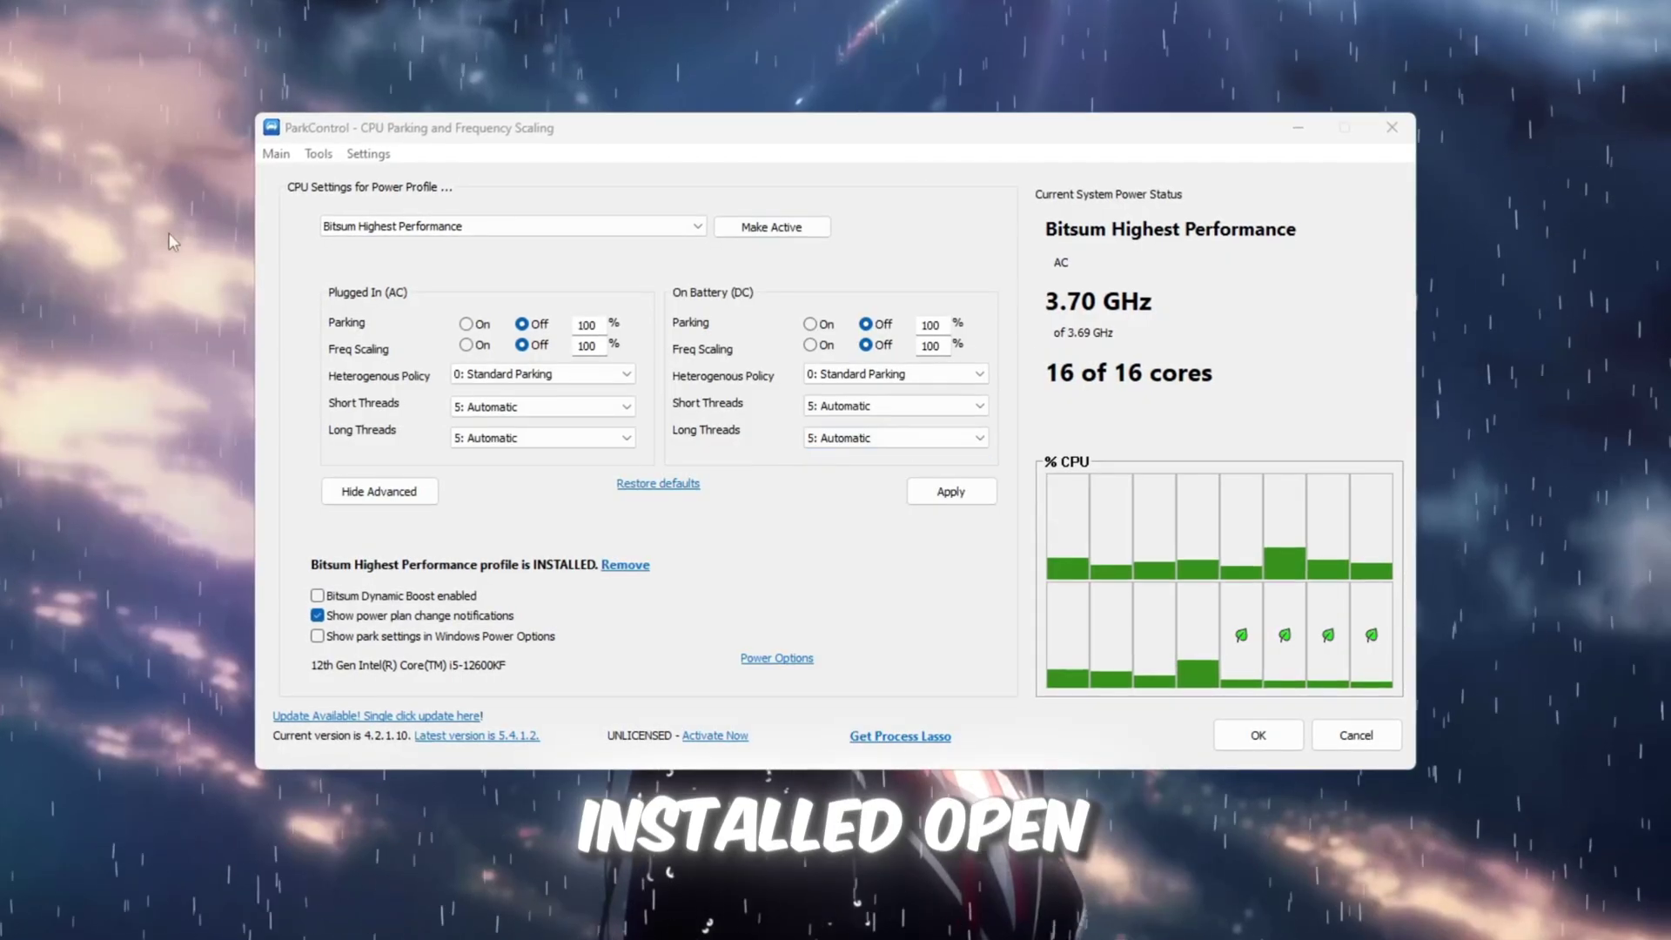
{"action": "left_click", "coordinate": [675, 225]}
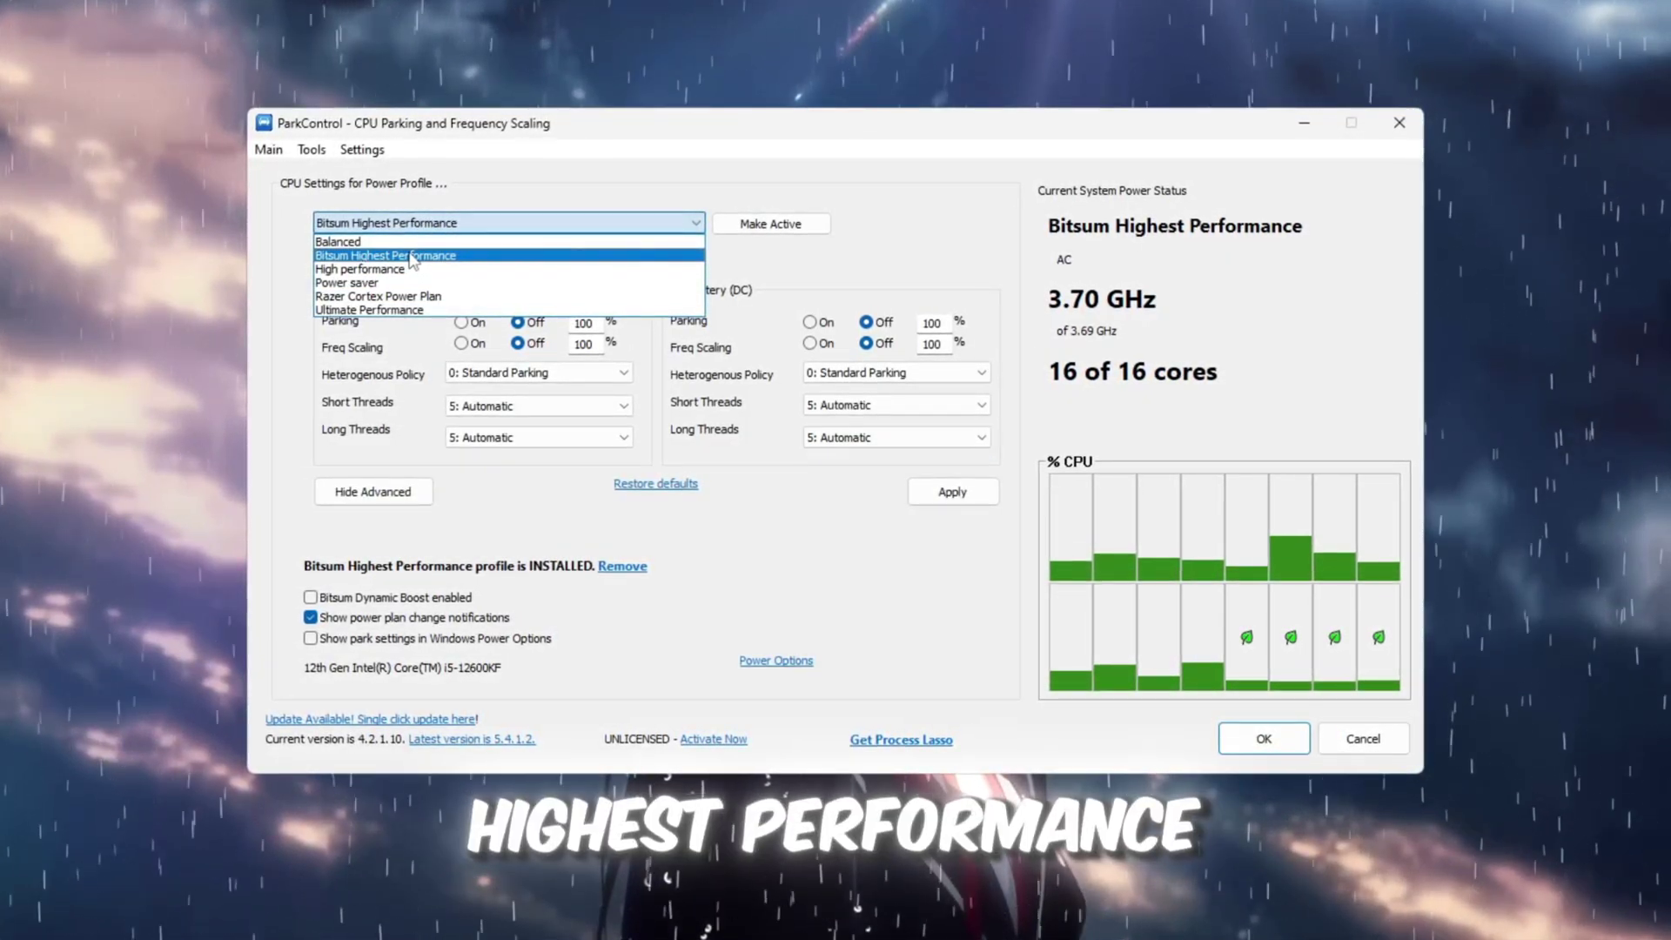
{"action": "left_click", "coordinate": [306, 327]}
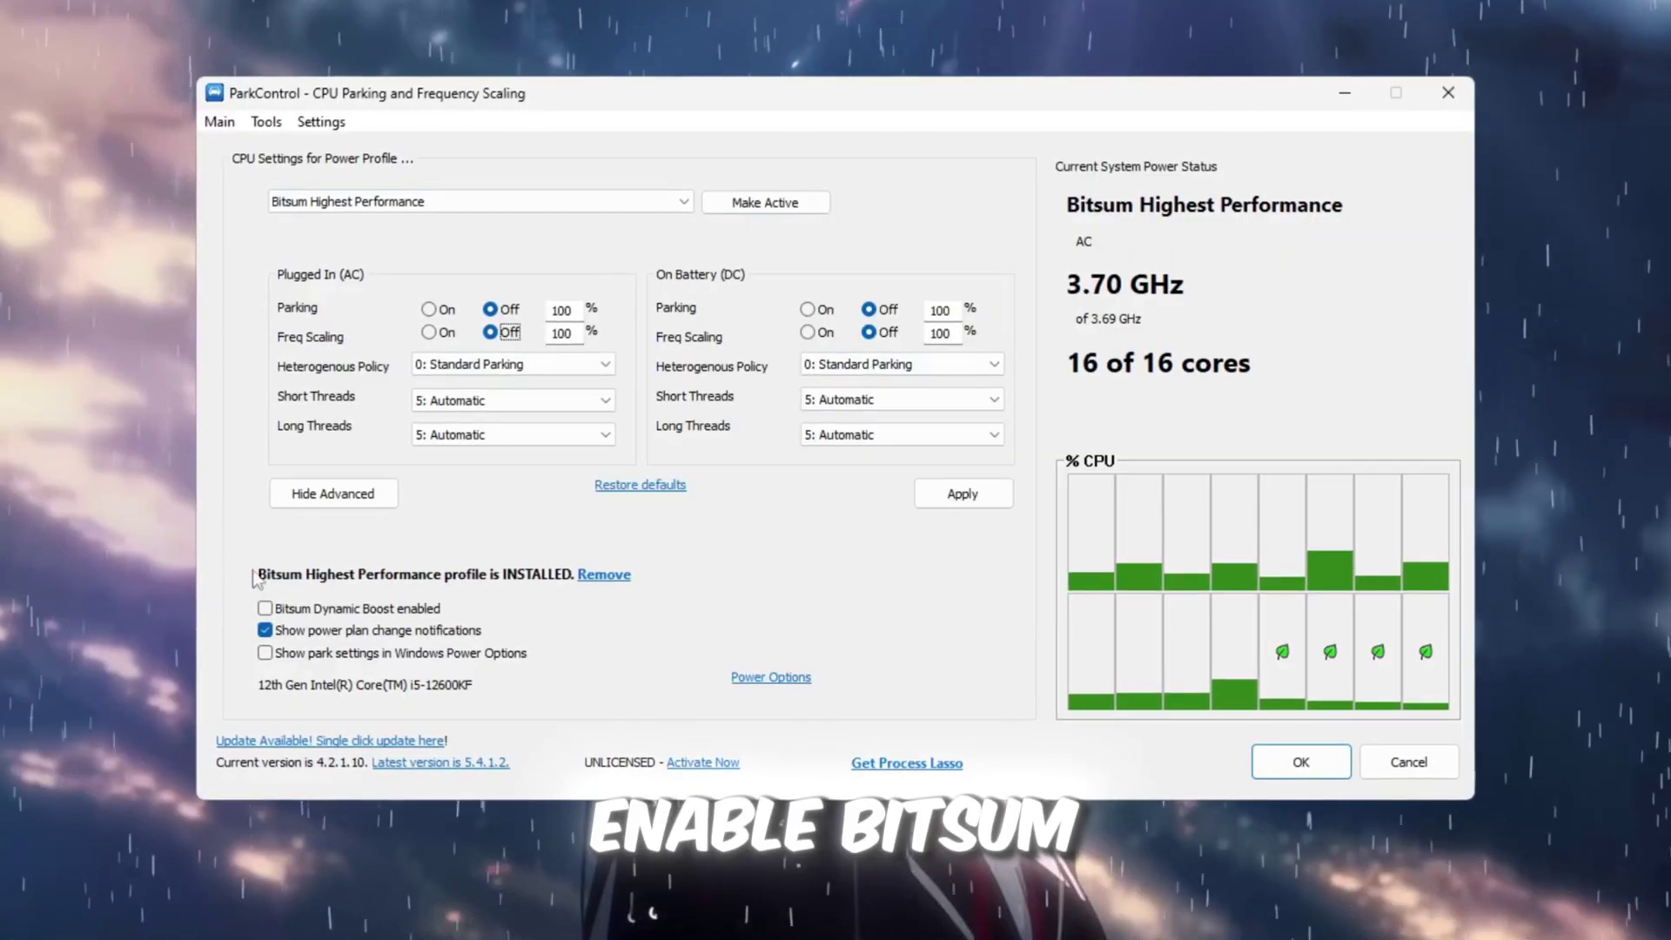
- Try enabling Bitsum Dynamic Boost and cancel its settings dialog
{"action": "left_click", "coordinate": [263, 610]}
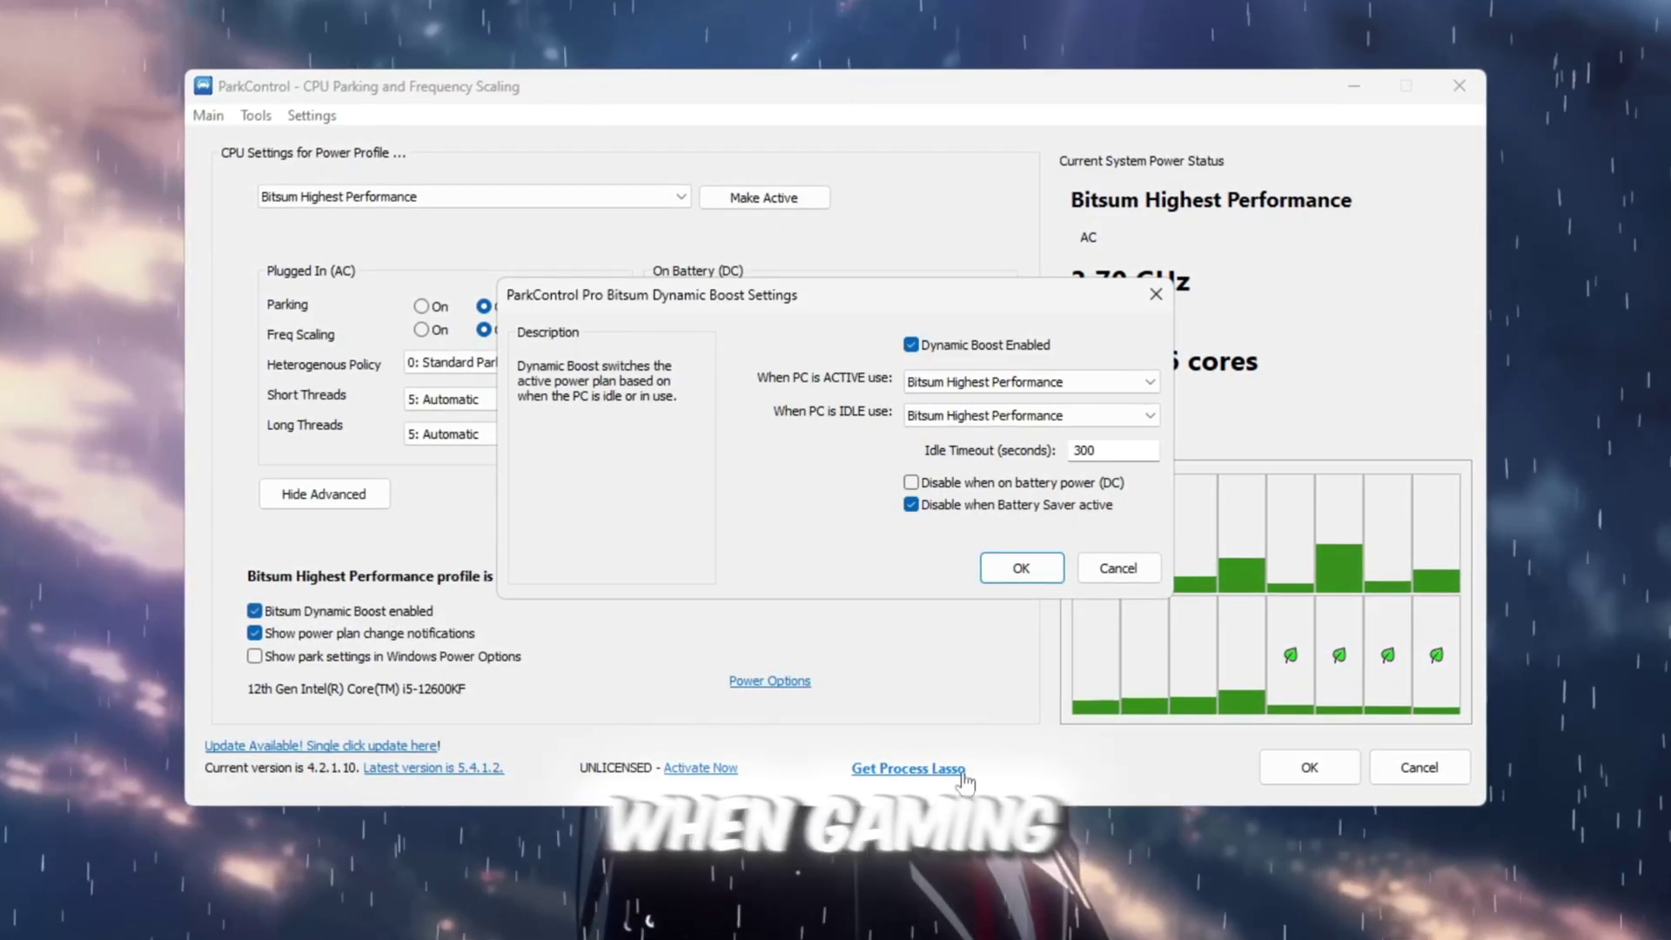
{"action": "left_click", "coordinate": [1123, 570]}
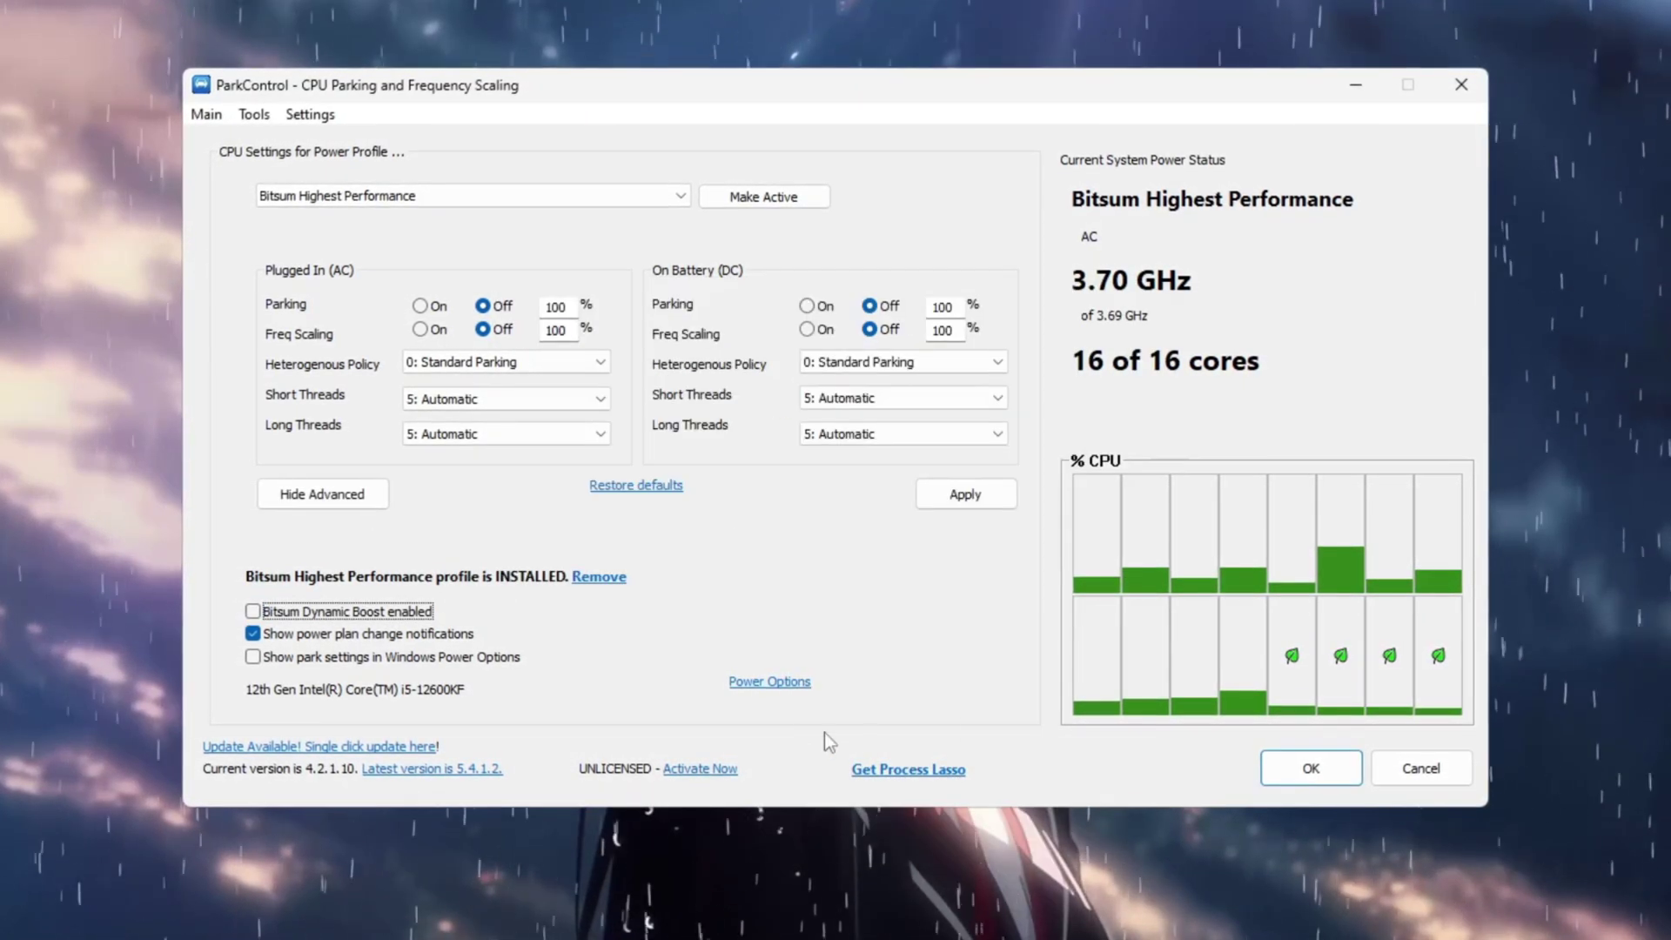
- Check the Bitsum Highest Performance plan in Windows Power Options and make that profile active in ParkControl
{"action": "left_click", "coordinate": [781, 685]}
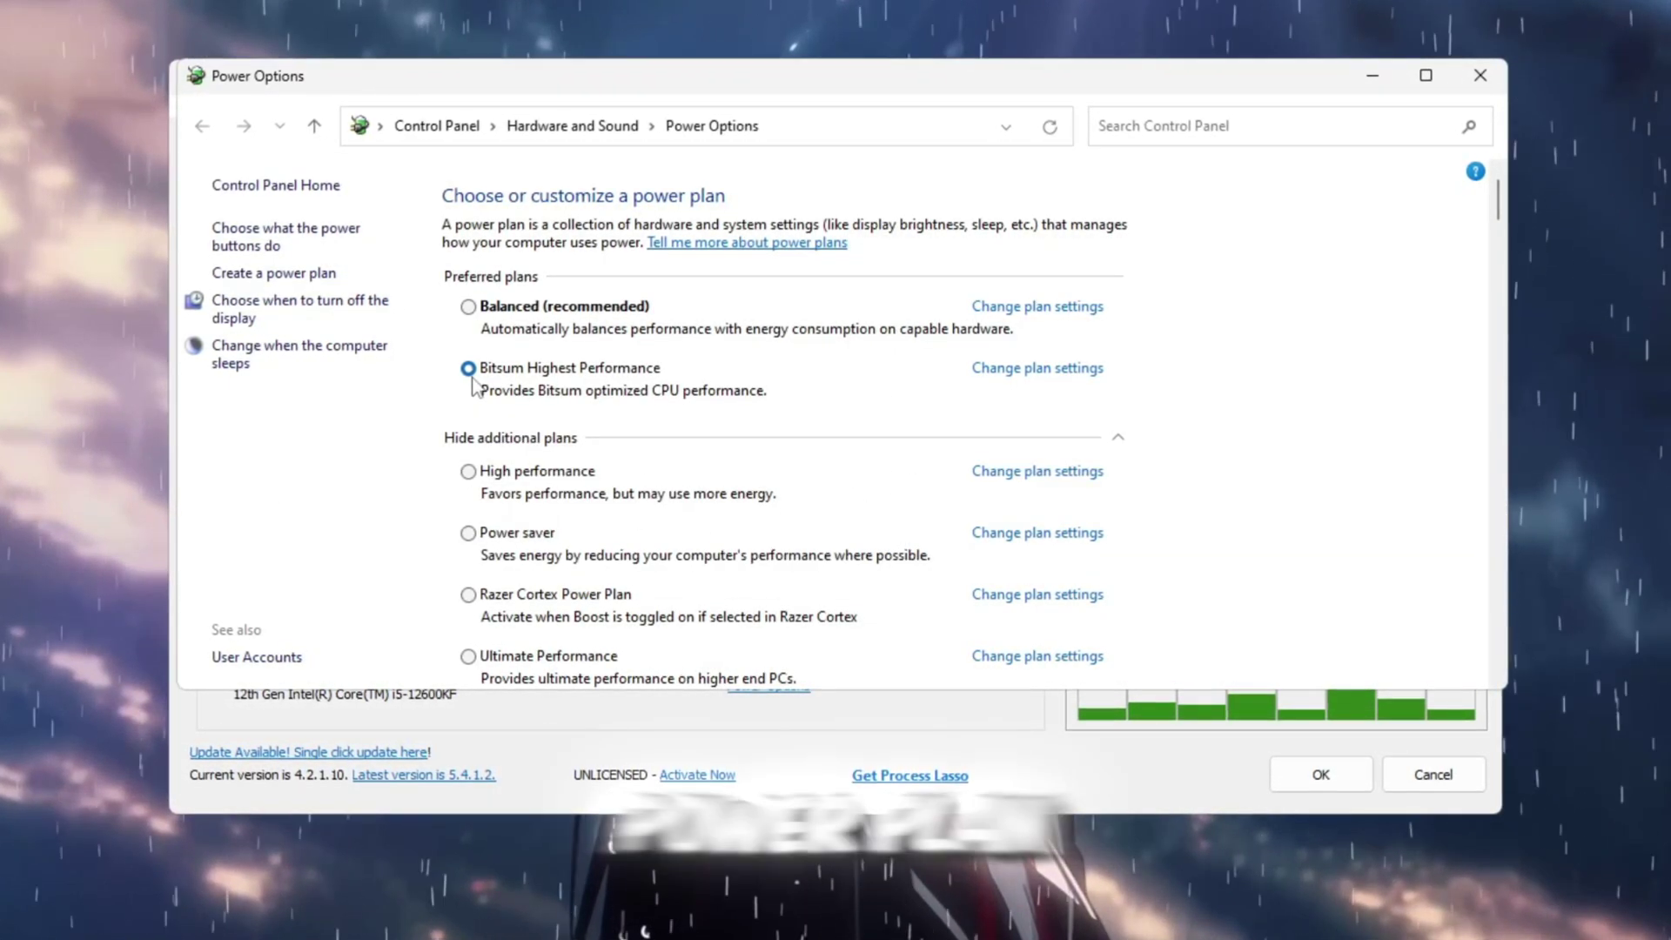
{"action": "left_click", "coordinate": [1479, 74]}
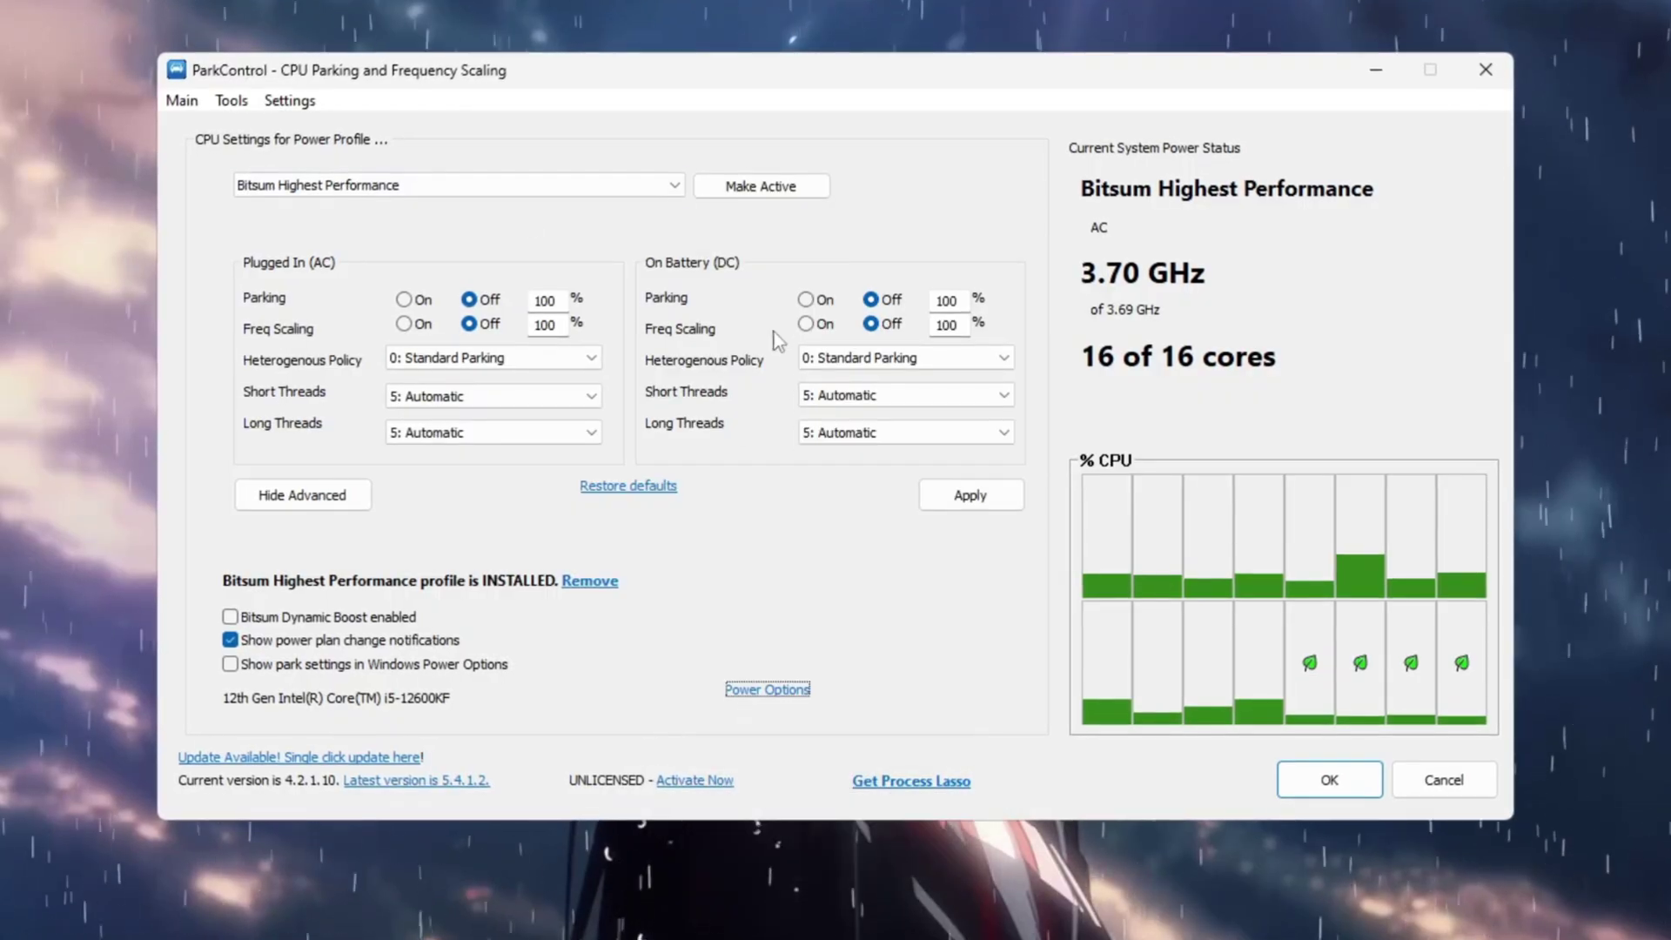
{"action": "left_click", "coordinate": [788, 193]}
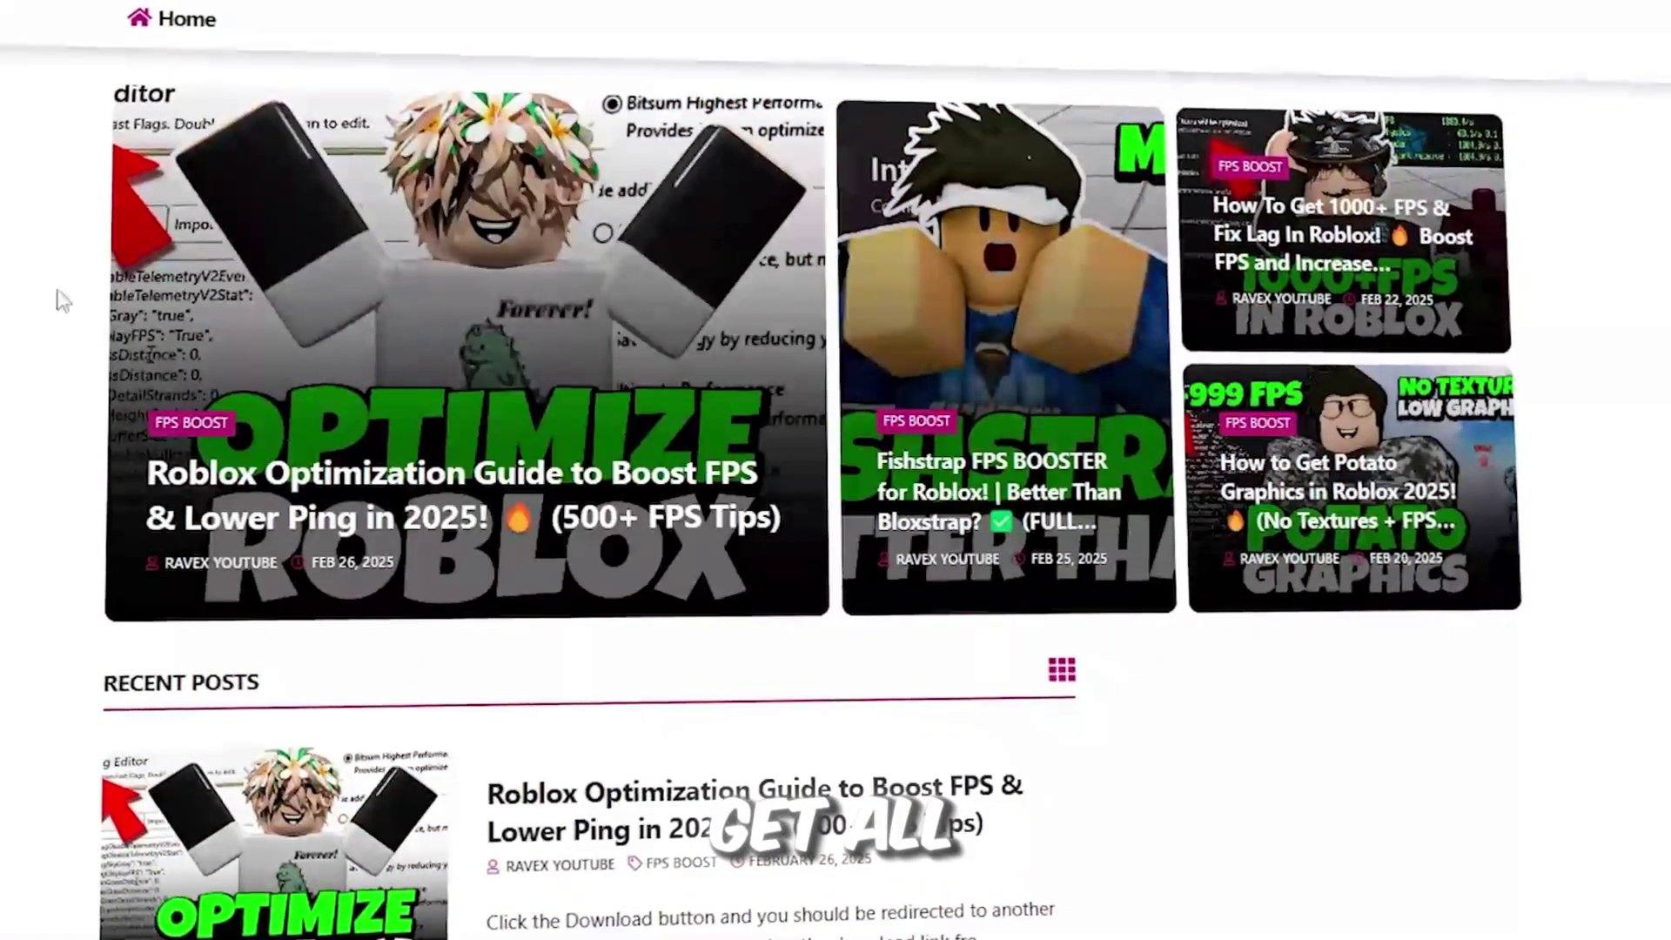
{"action": "scroll", "coordinate": [35, 300], "scroll_direction": "down", "scroll_amount": 5}
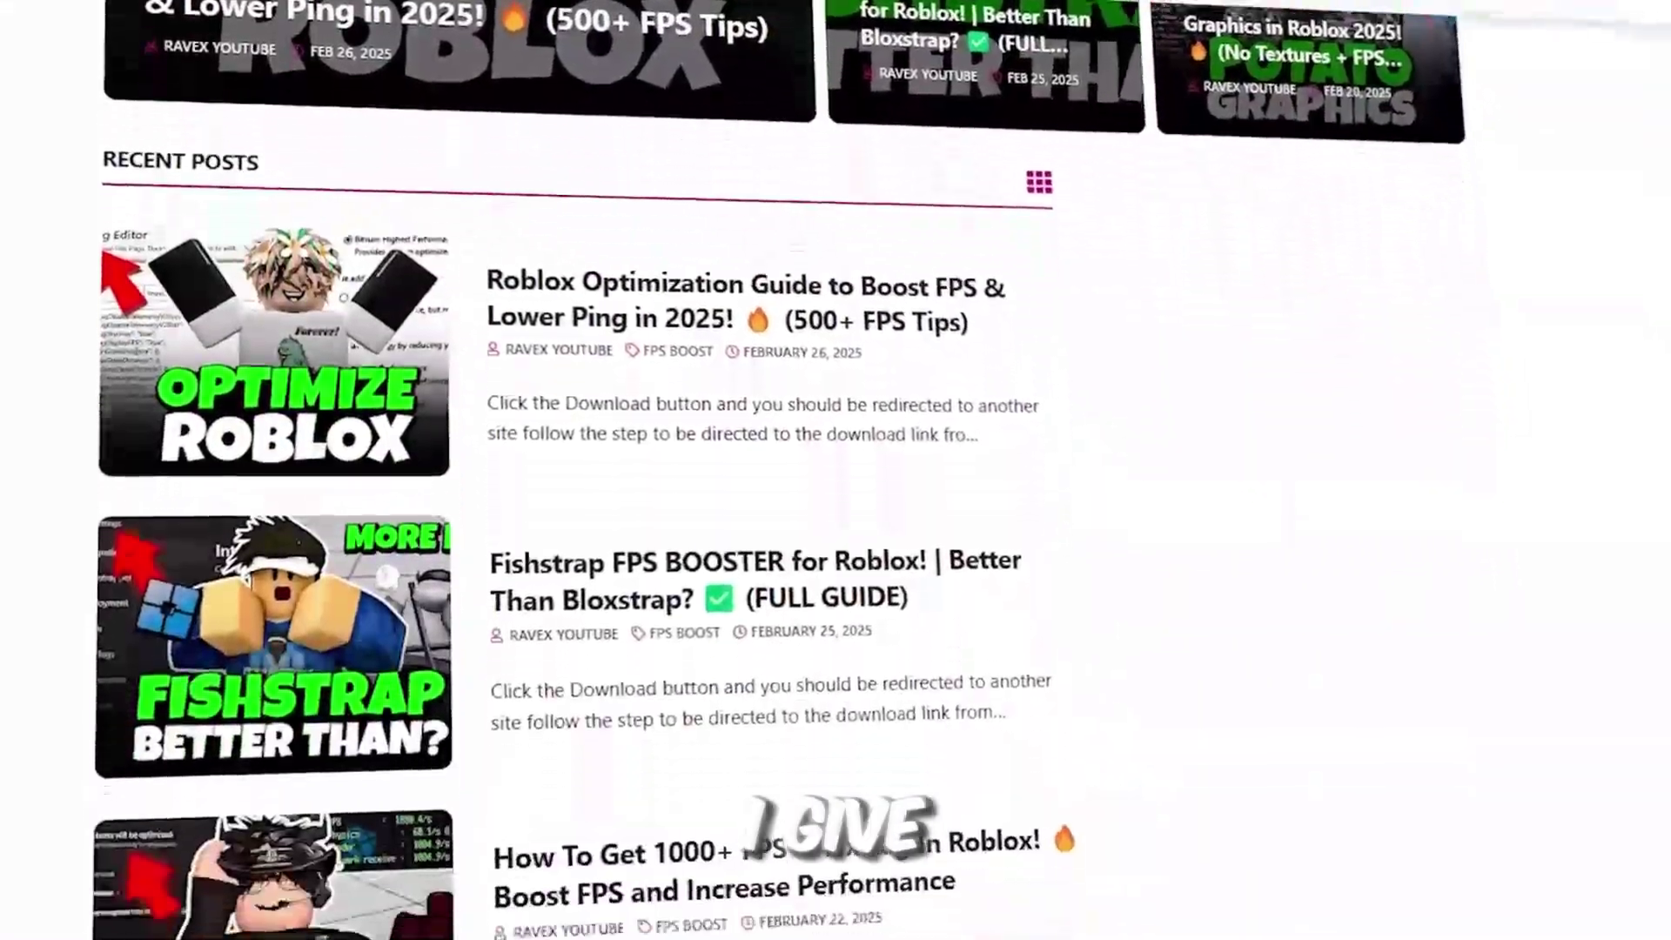
{"action": "scroll", "coordinate": [574, 470], "scroll_direction": "down", "scroll_amount": 7}
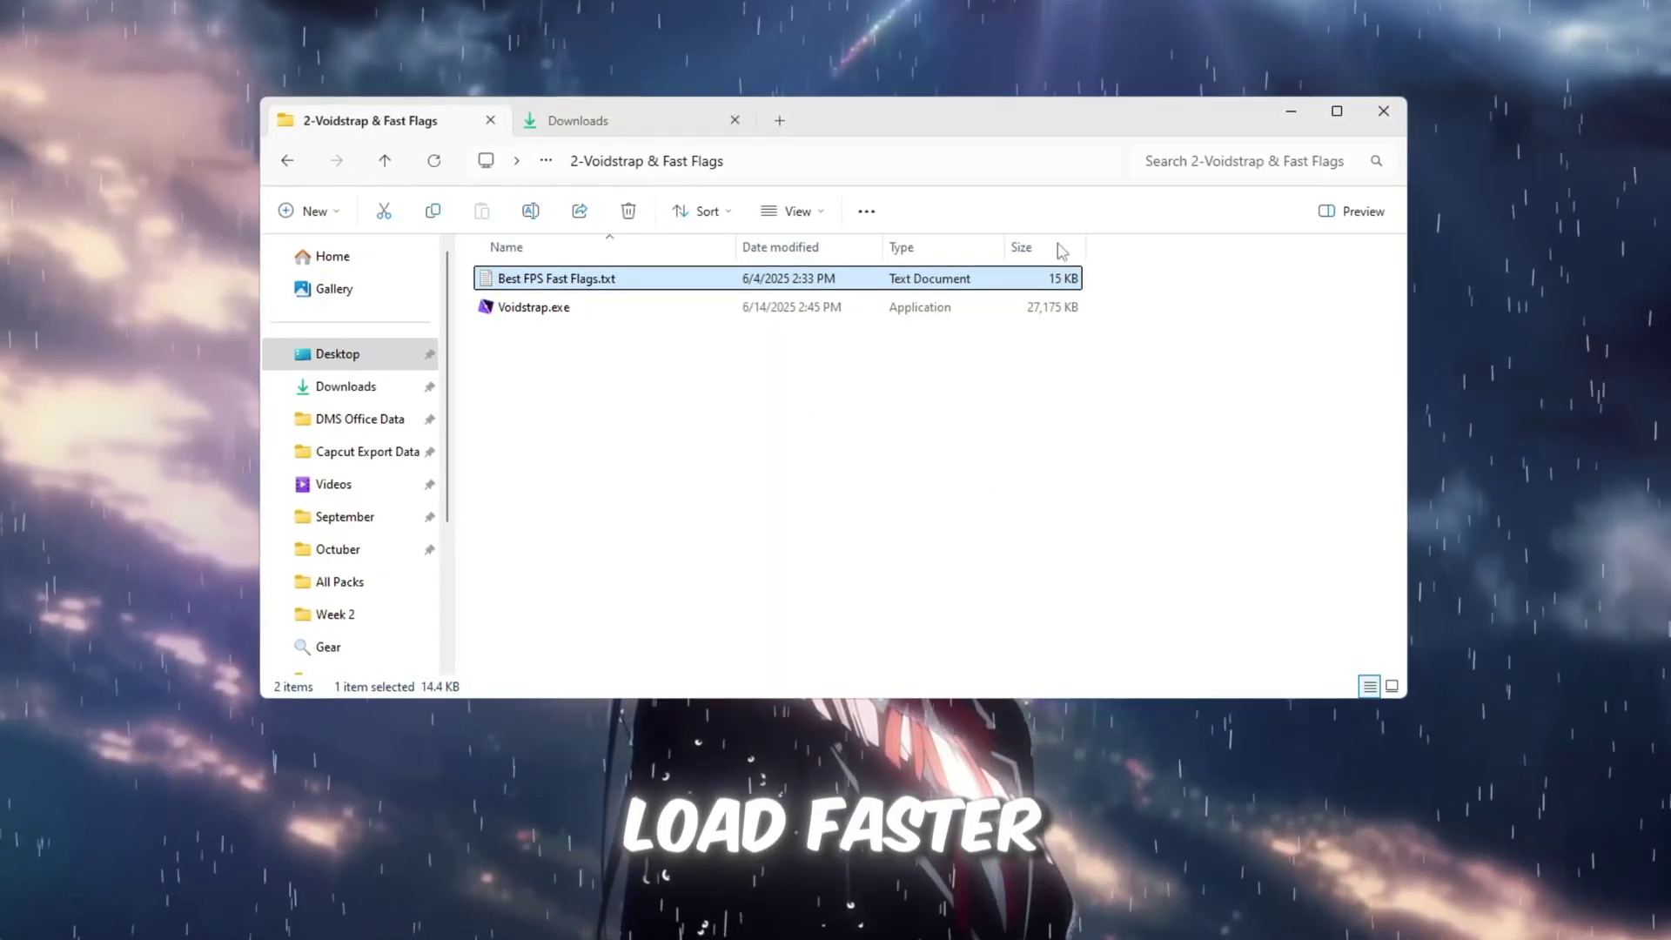
- Launch Voidstrap.exe, open its settings and start adding fast flags through a JSON import in the FastFlag Editor
{"action": "left_click", "coordinate": [581, 311]}
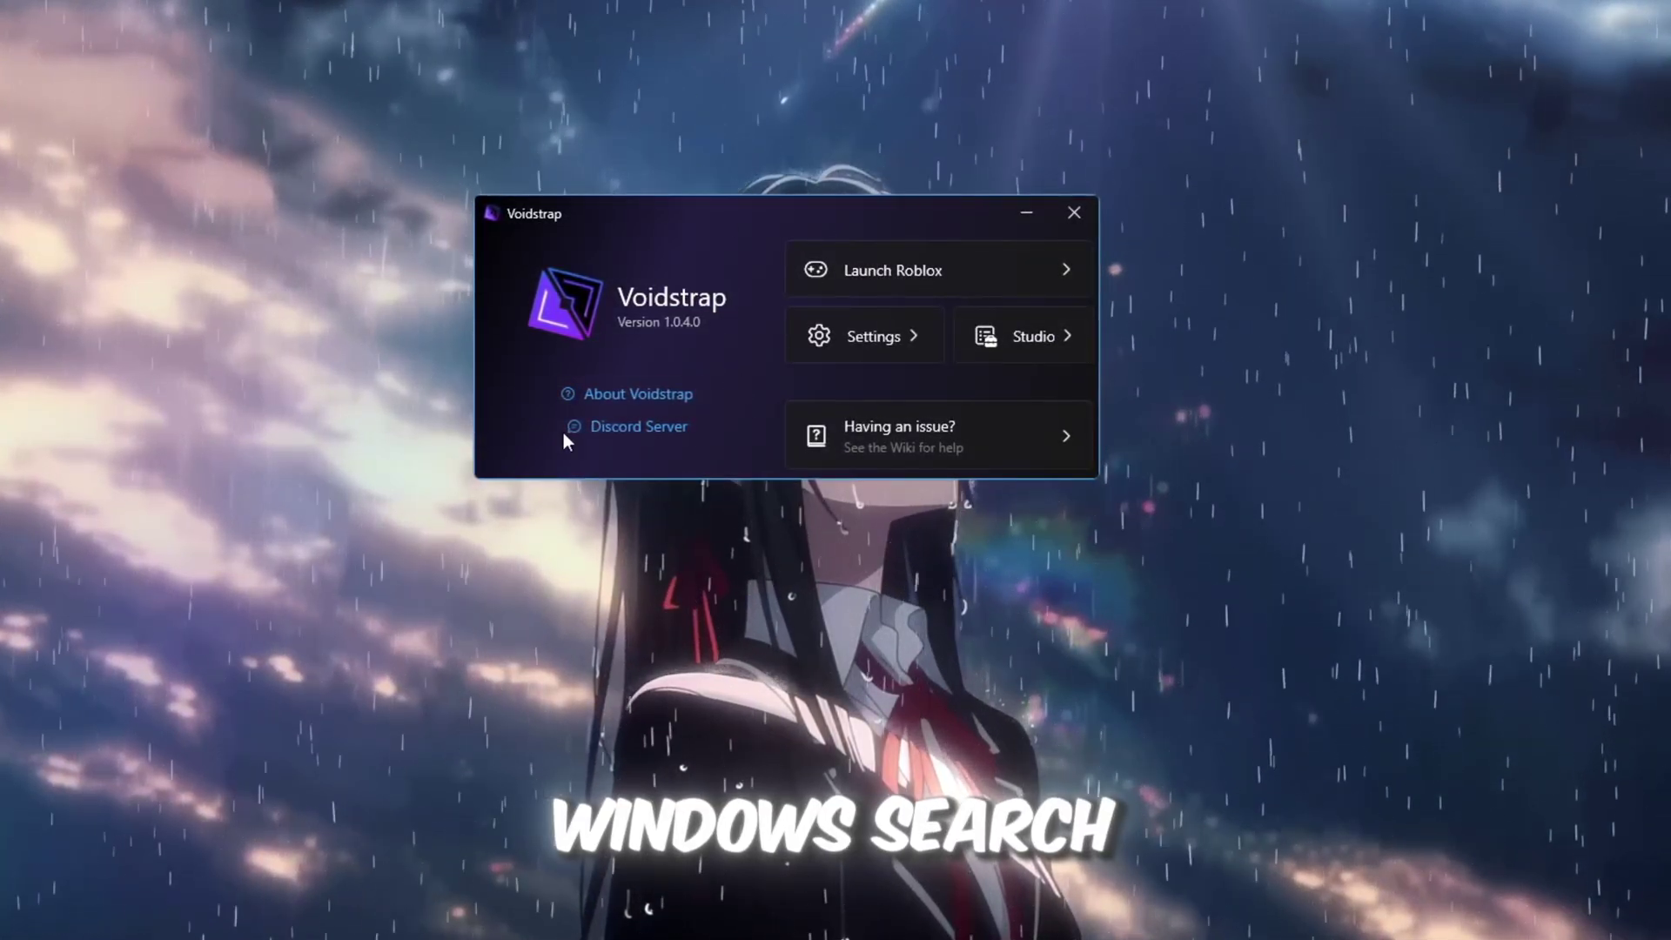
{"action": "left_click", "coordinate": [891, 346]}
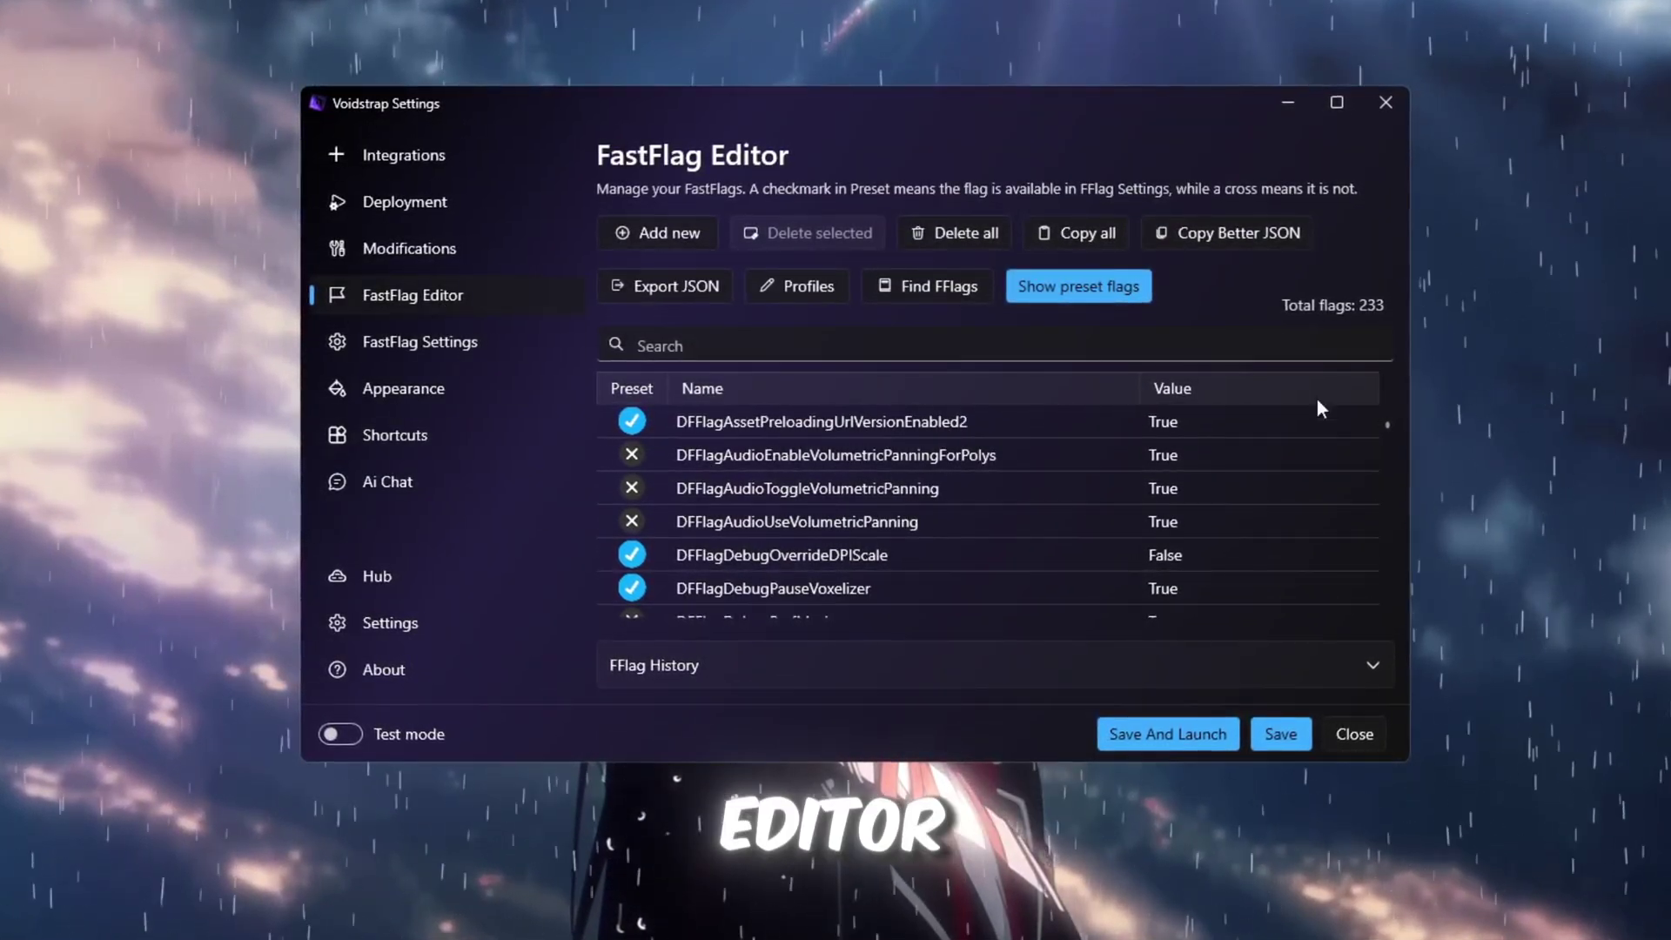
{"action": "left_click", "coordinate": [681, 232]}
{"action": "left_click", "coordinate": [901, 370]}
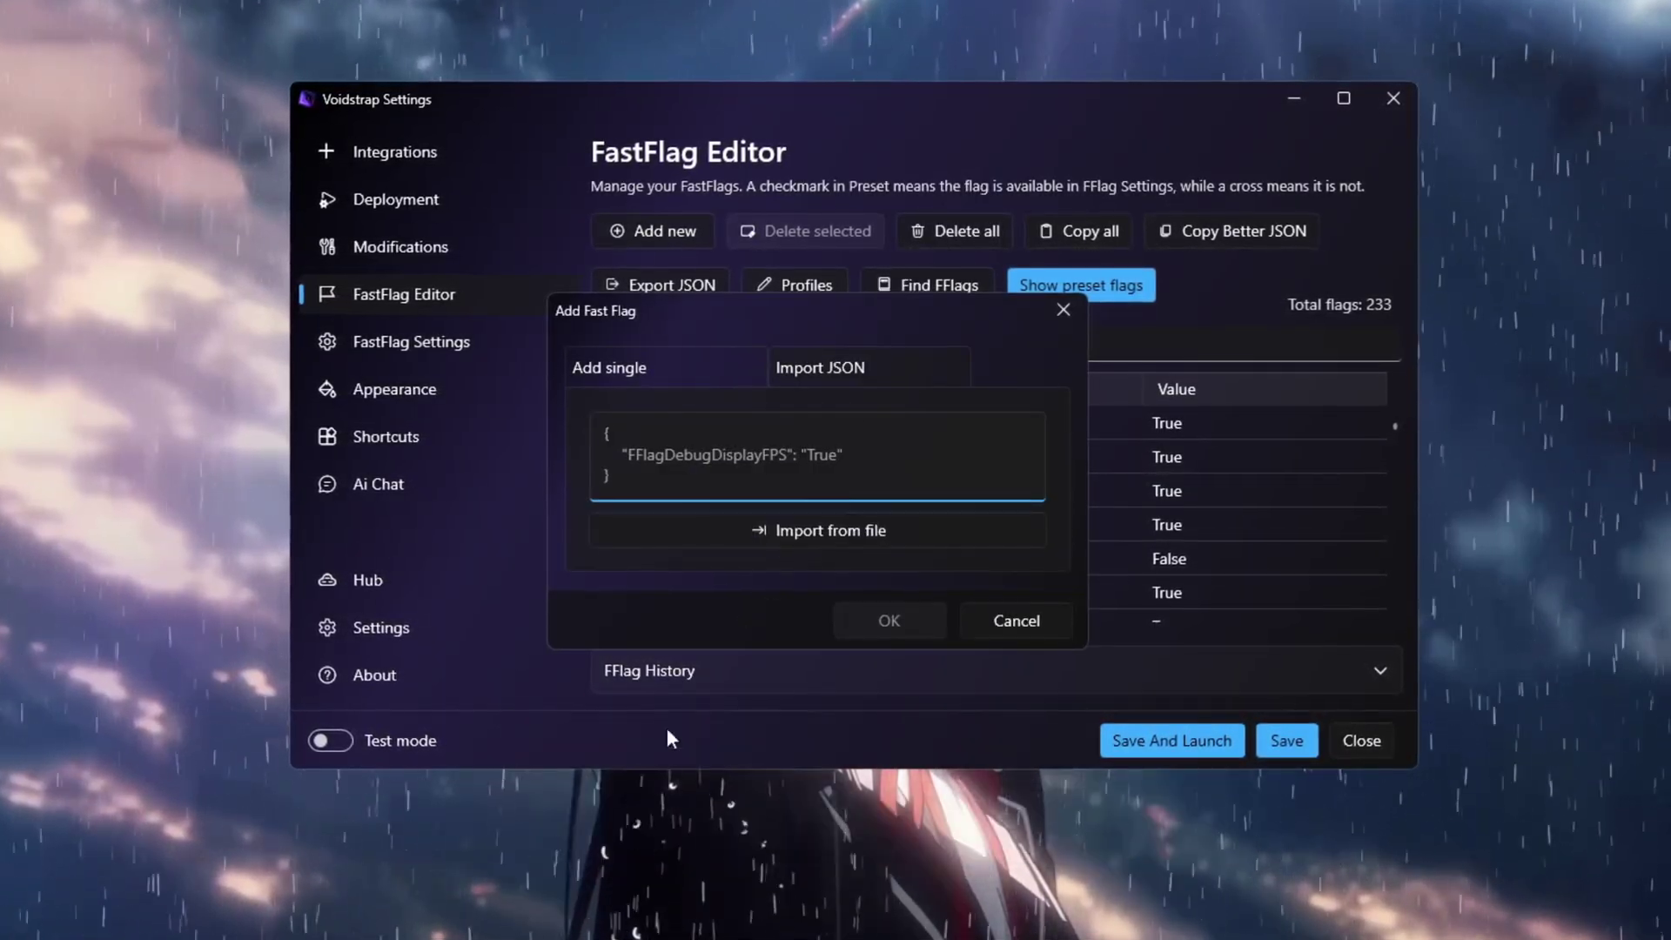
- Copy the entire contents of Best FPS Fast Flags.txt from the 2-Voidstrap & Fast Flags folder and return to Voidstrap
{"action": "left_click", "coordinate": [409, 896]}
{"action": "double_click", "coordinate": [576, 275]}
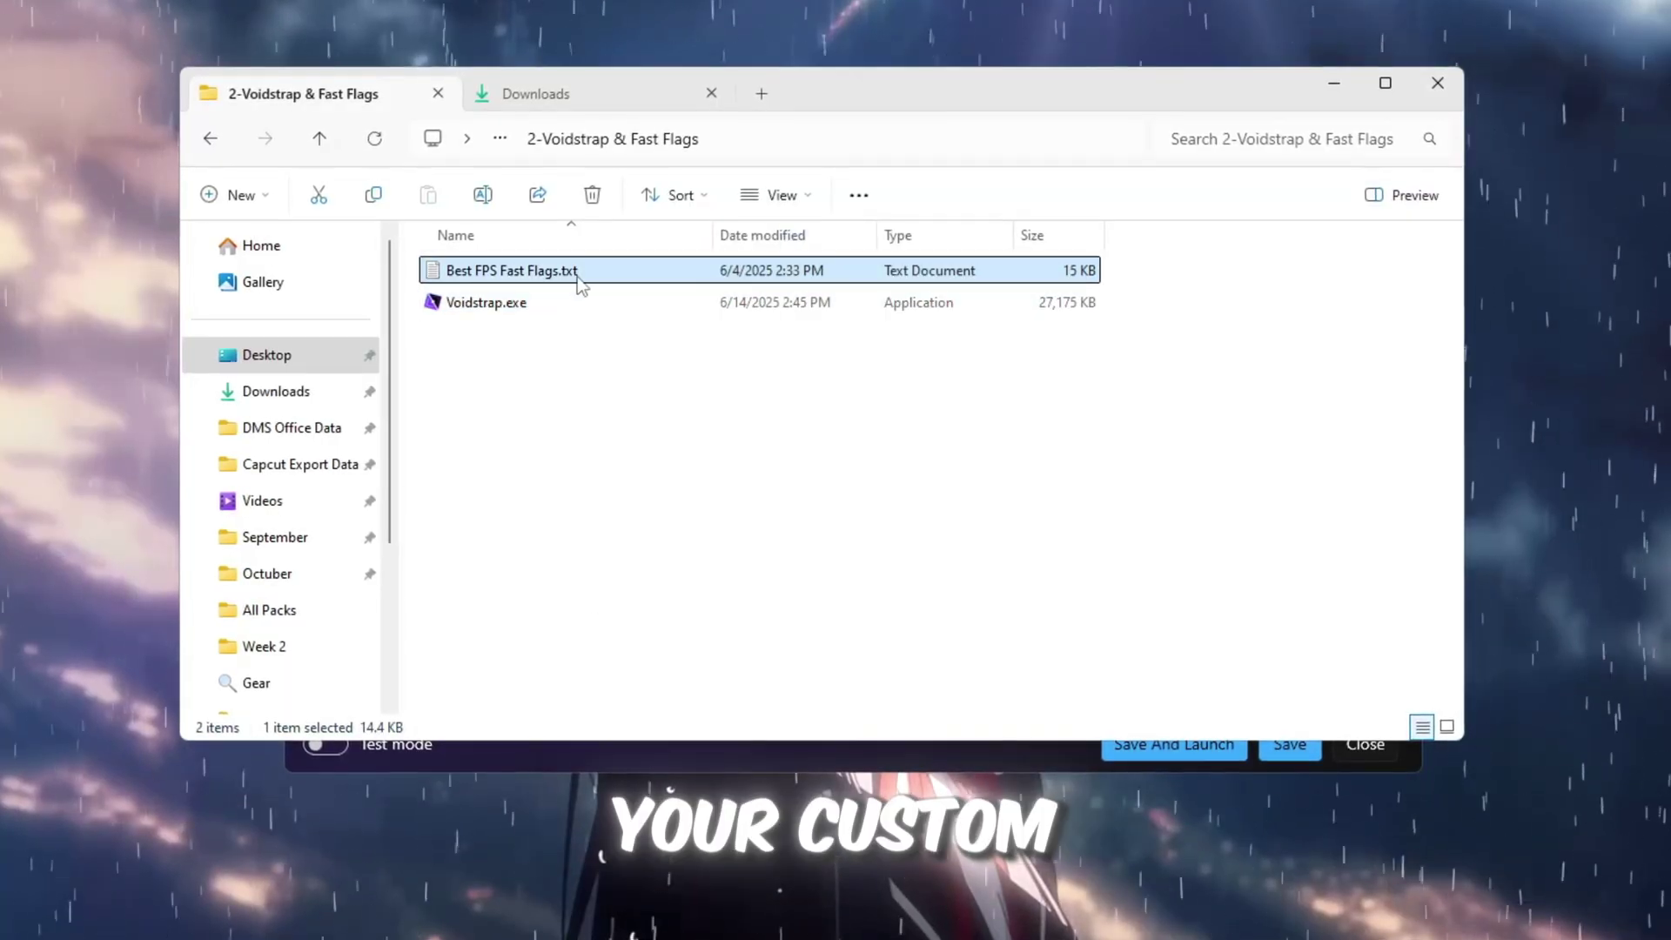
{"action": "key", "text": "ctrl+a"}
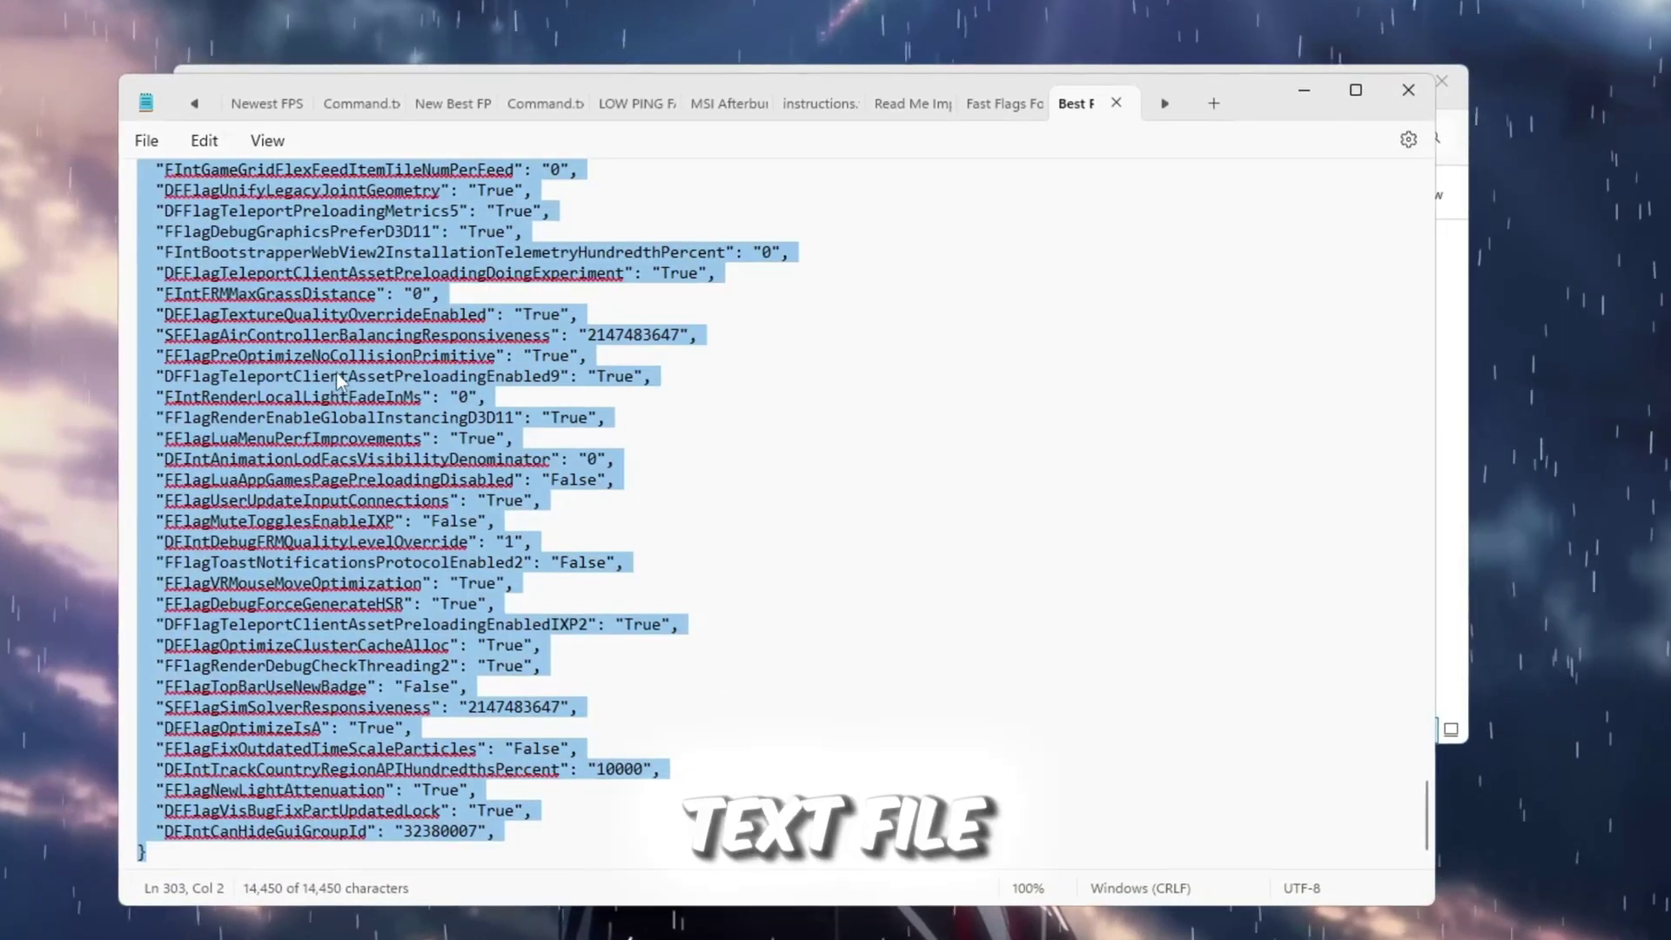
{"action": "scroll", "coordinate": [292, 393], "scroll_direction": "up", "scroll_amount": 15}
{"action": "scroll", "coordinate": [318, 418], "scroll_direction": "up", "scroll_amount": 7}
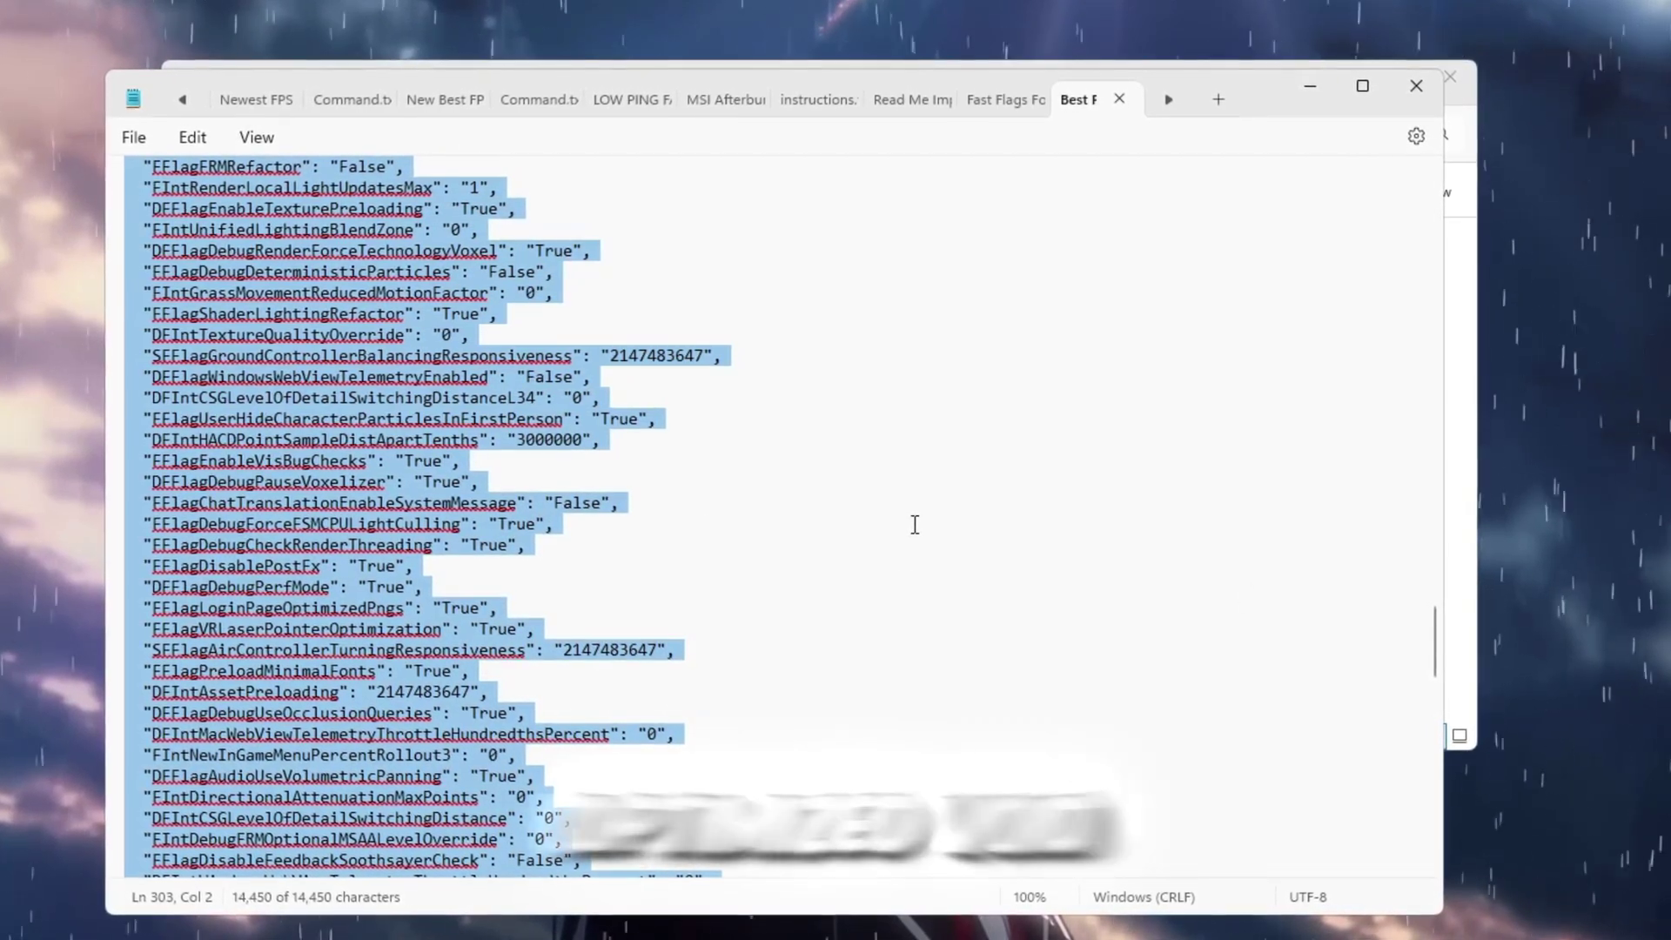
{"action": "right_click", "coordinate": [345, 331]}
{"action": "left_click", "coordinate": [383, 456]}
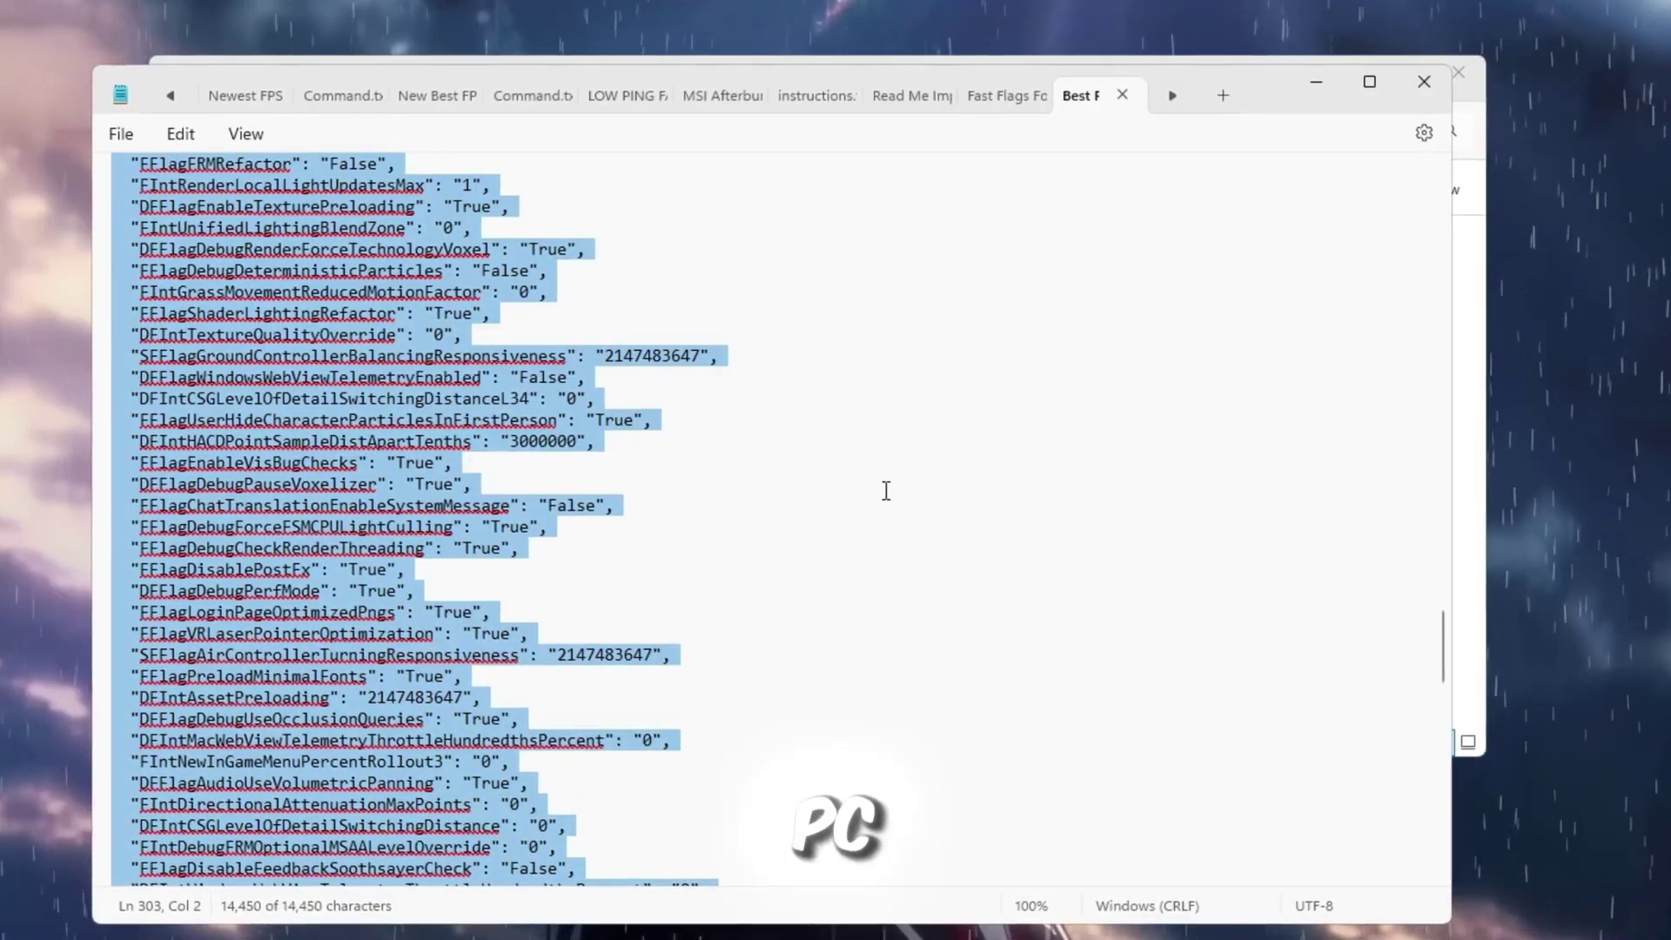
{"action": "left_click", "coordinate": [1318, 85]}
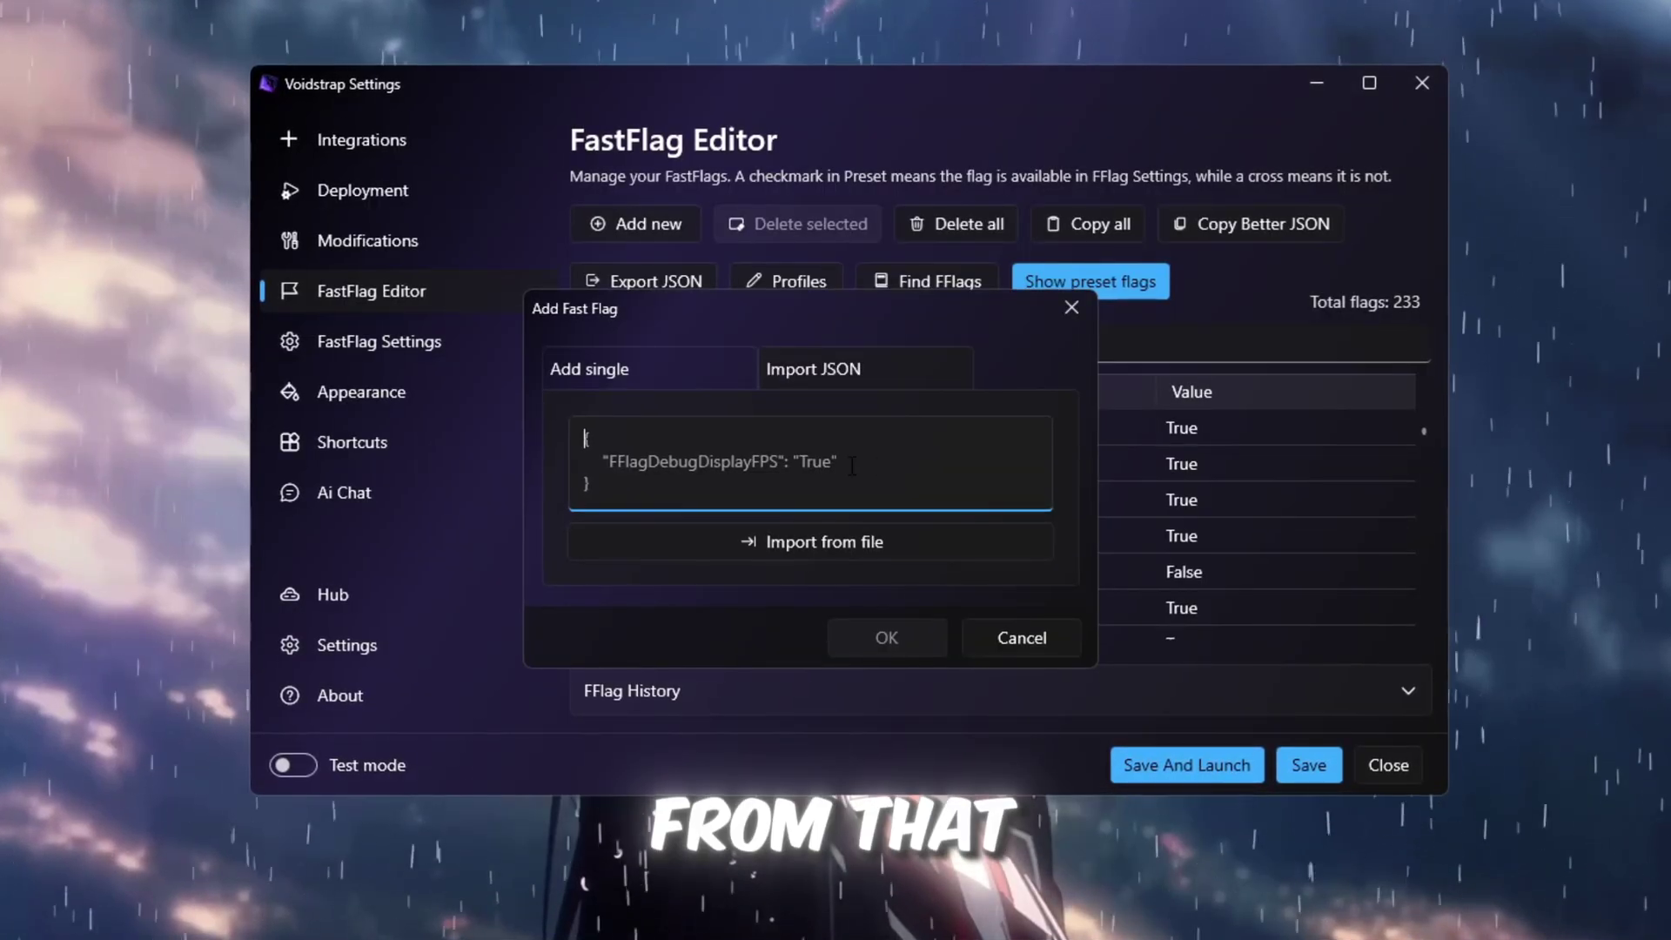
- Import the copied JSON flags into Voidstrap, overwrite the conflicting values and save the settings
{"action": "key", "text": "ctrl+v"}
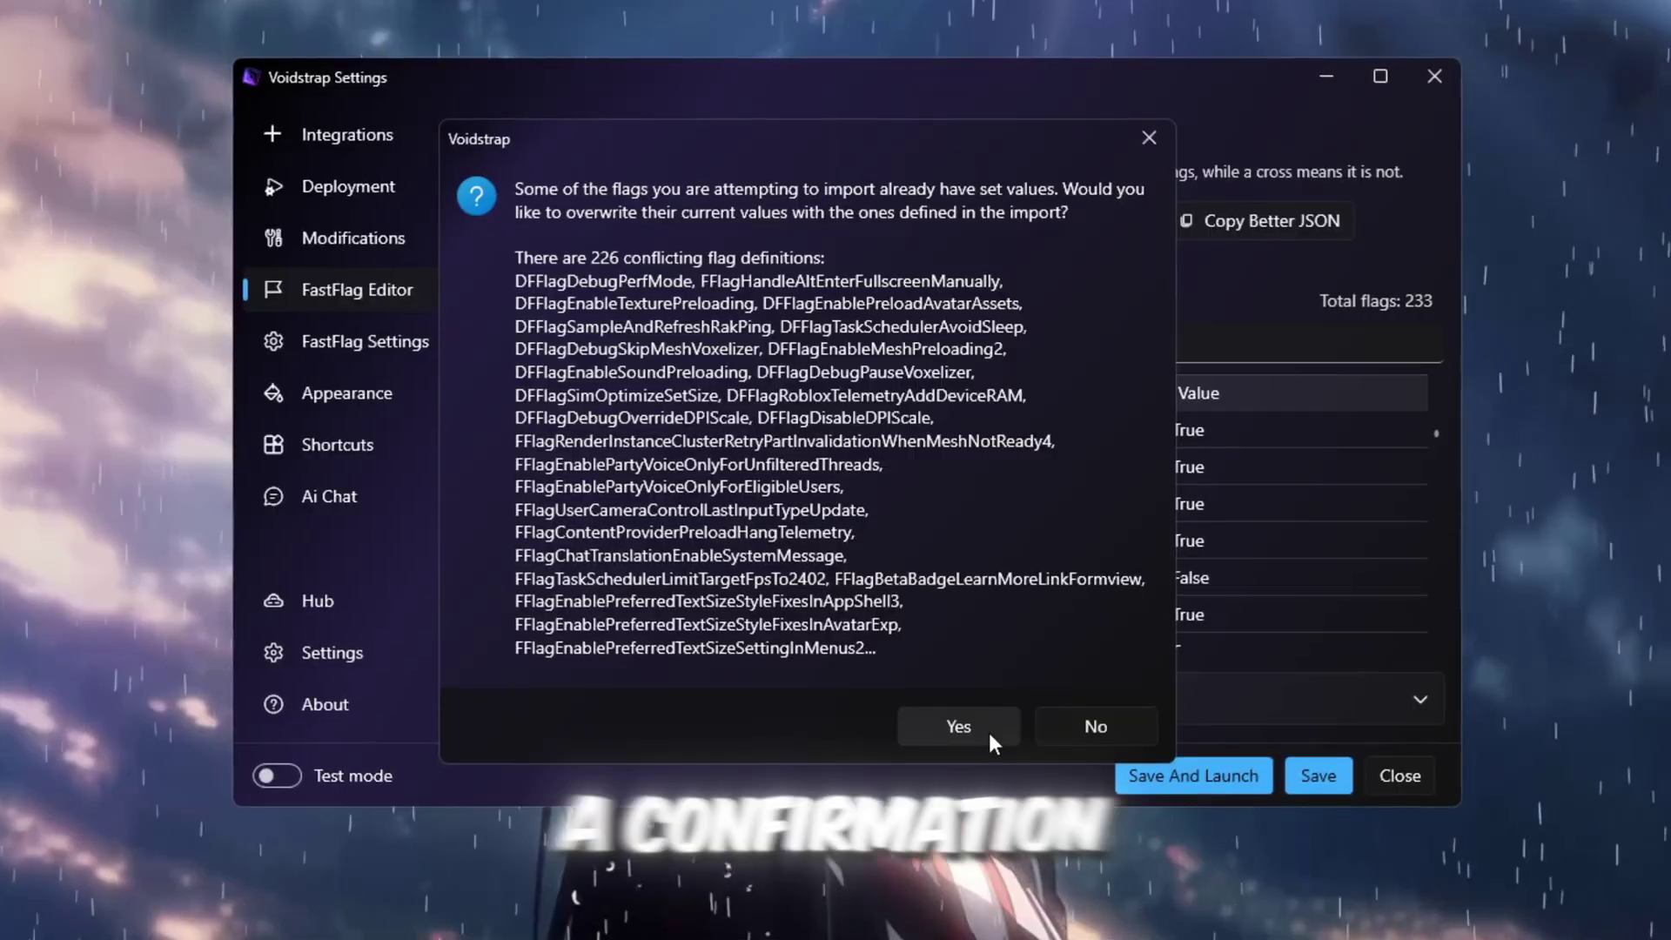
{"action": "left_click", "coordinate": [989, 736]}
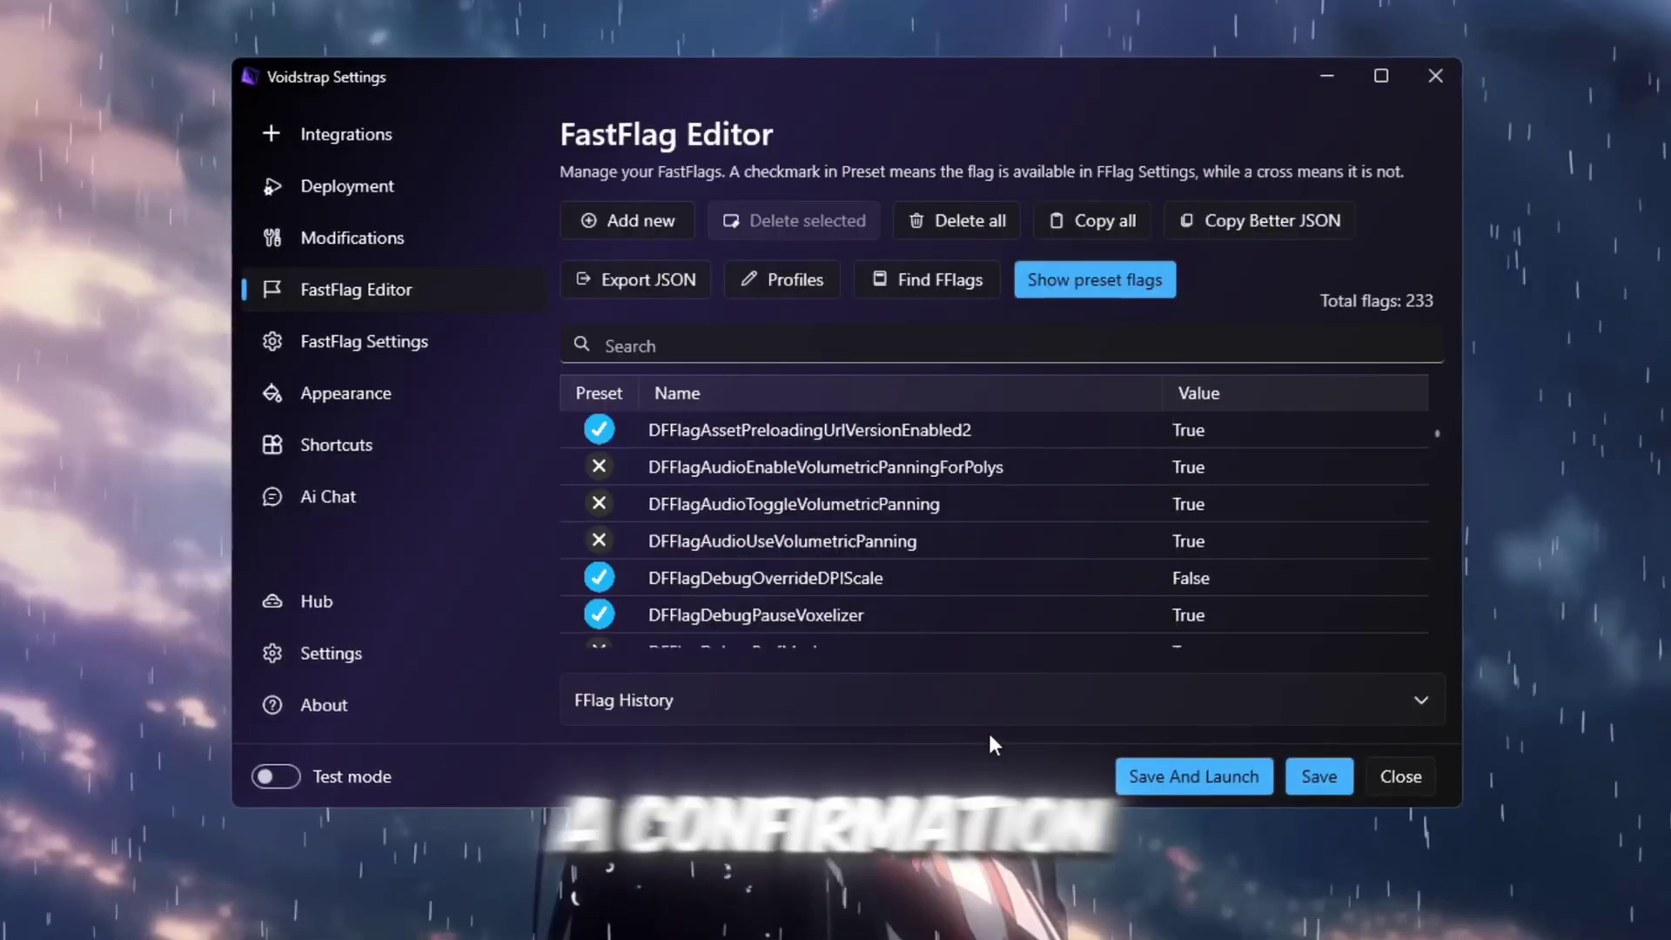
{"action": "left_click", "coordinate": [1319, 784]}
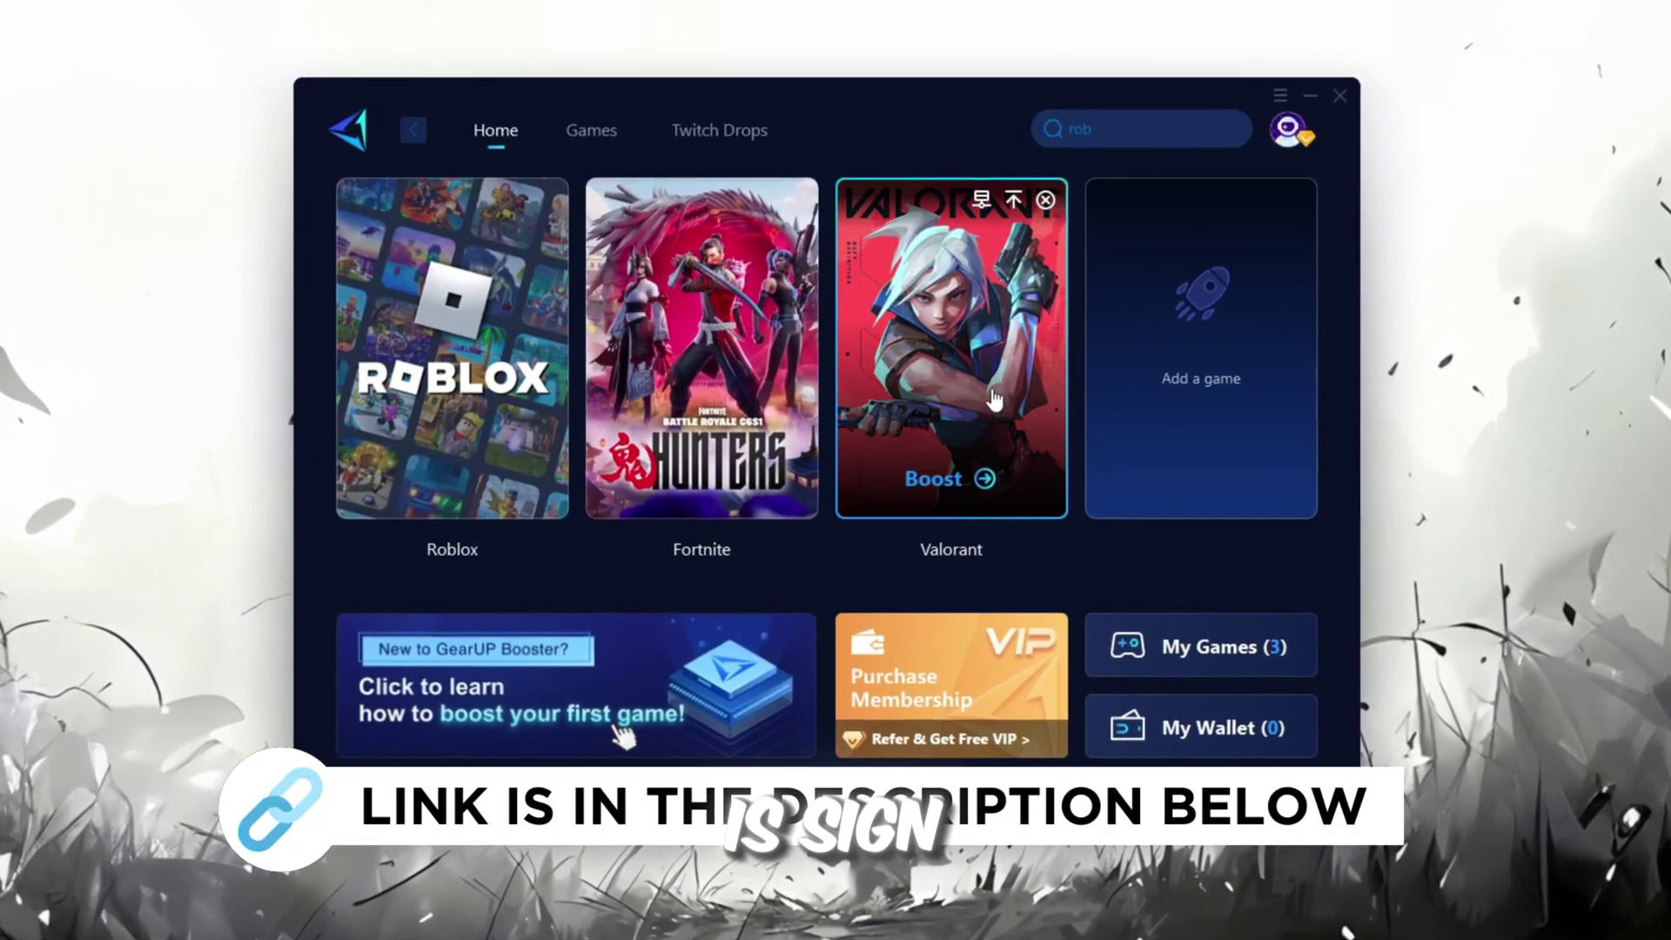
- Switch to GearUP Booster, browse its catalogue of popular games and return to the home page
{"action": "mouse_move", "coordinate": [1283, 130]}
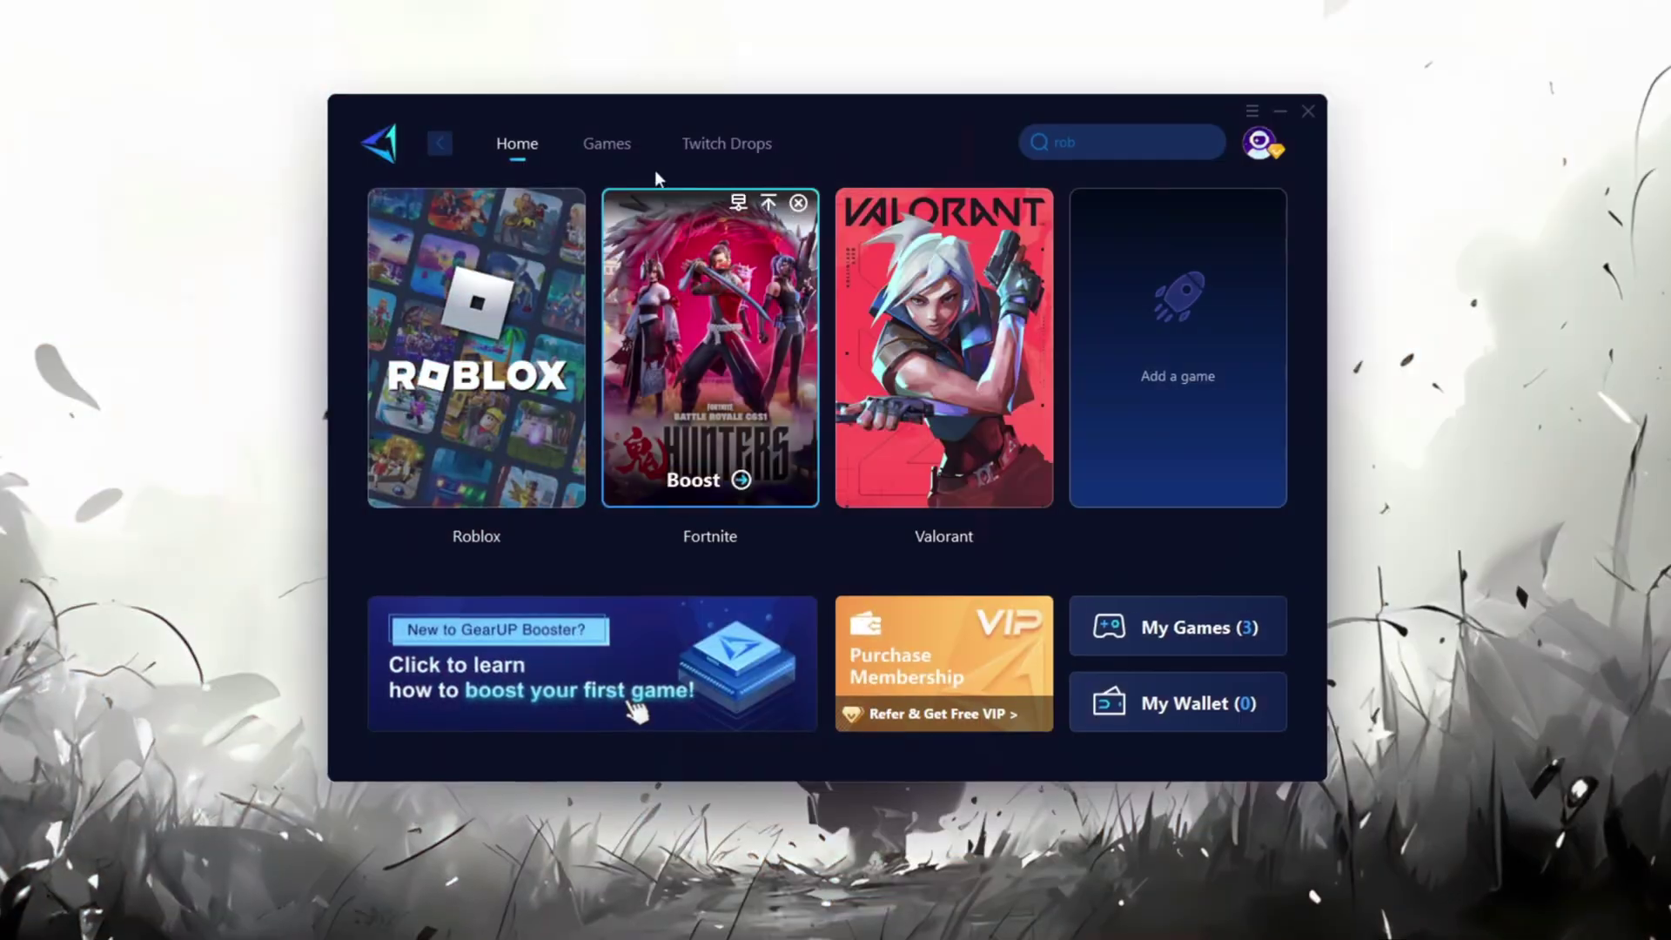
{"action": "left_click", "coordinate": [575, 116]}
{"action": "scroll", "coordinate": [807, 452], "scroll_direction": "down", "scroll_amount": 6}
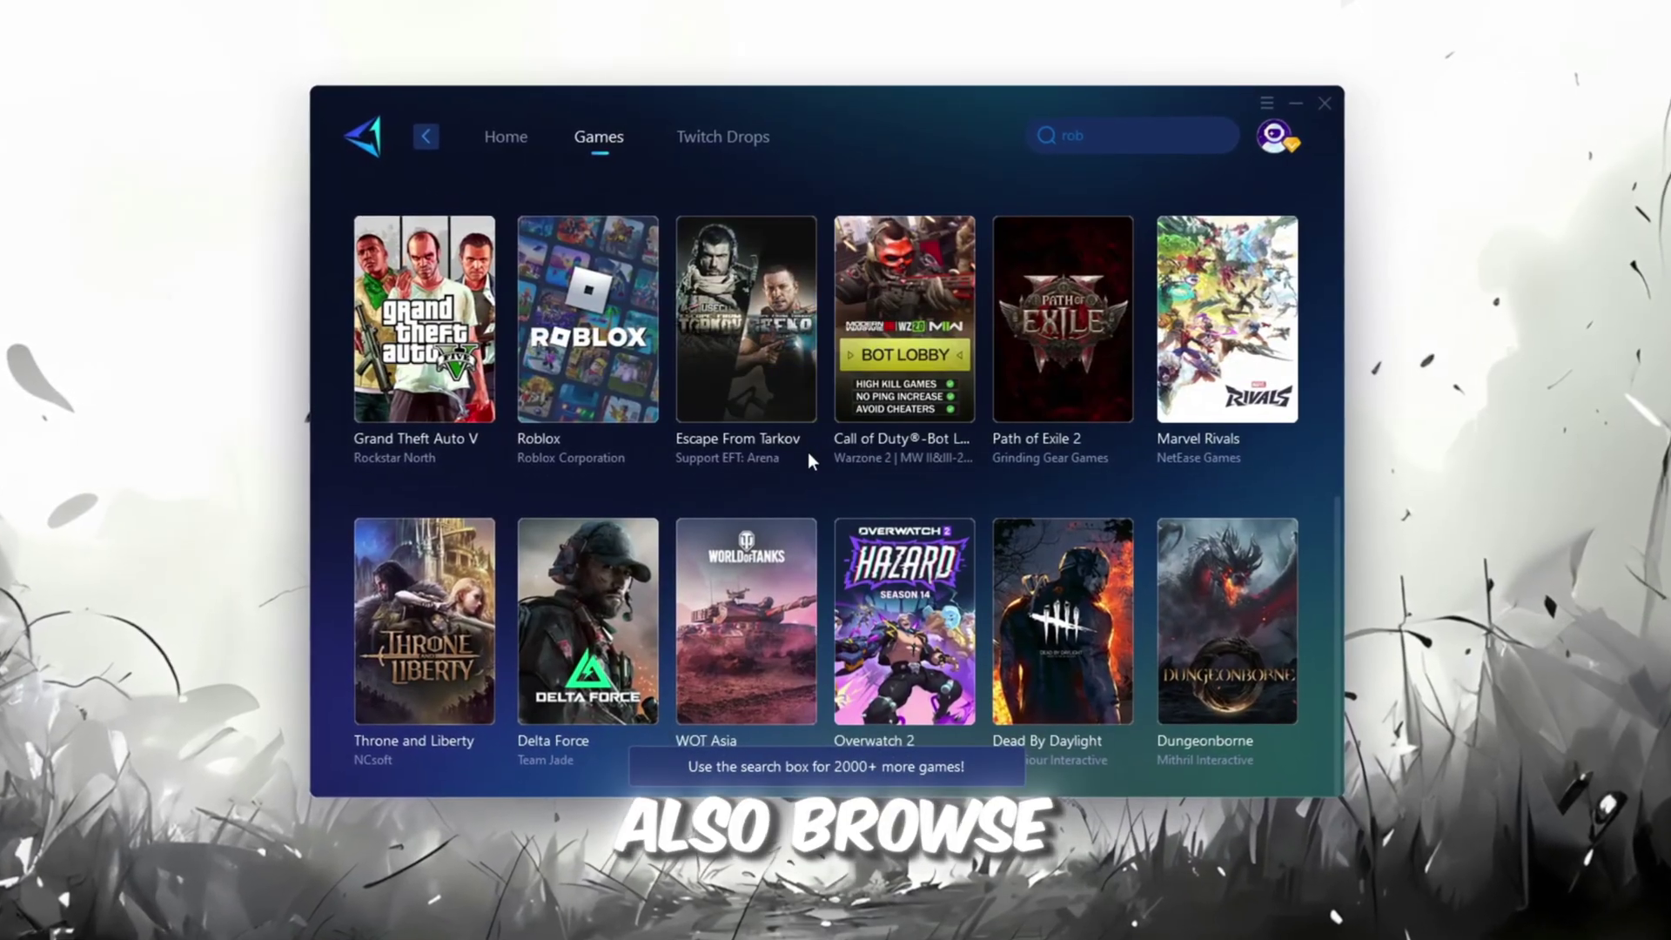
{"action": "scroll", "coordinate": [807, 452], "scroll_direction": "up", "scroll_amount": 6}
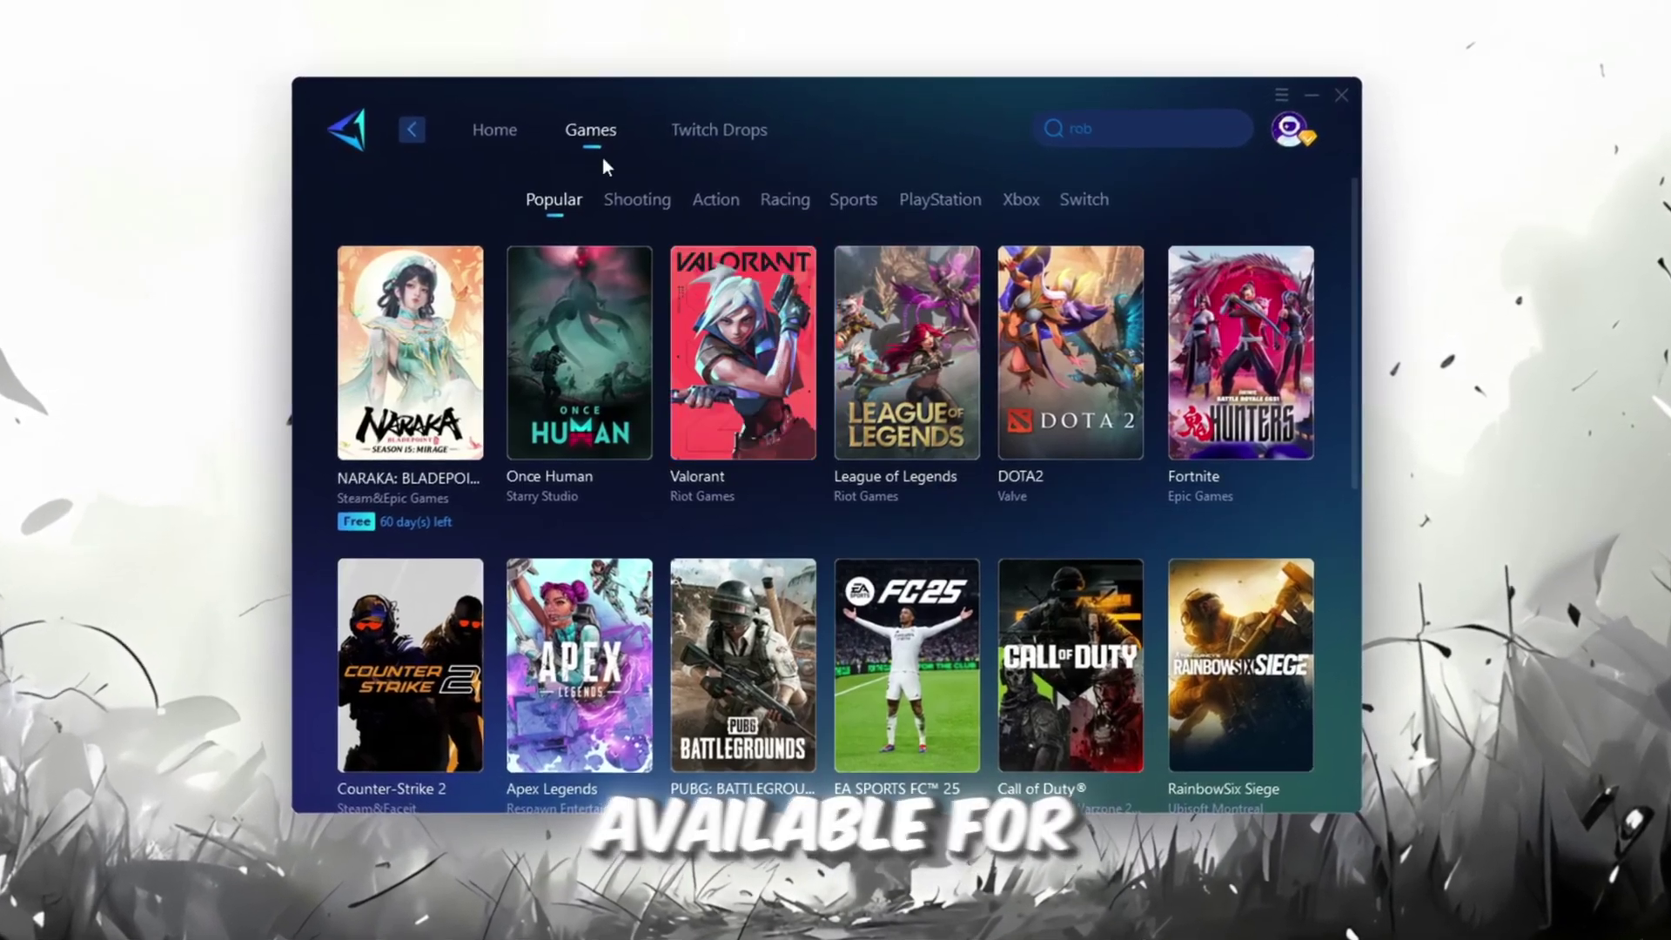
{"action": "left_click", "coordinate": [494, 132]}
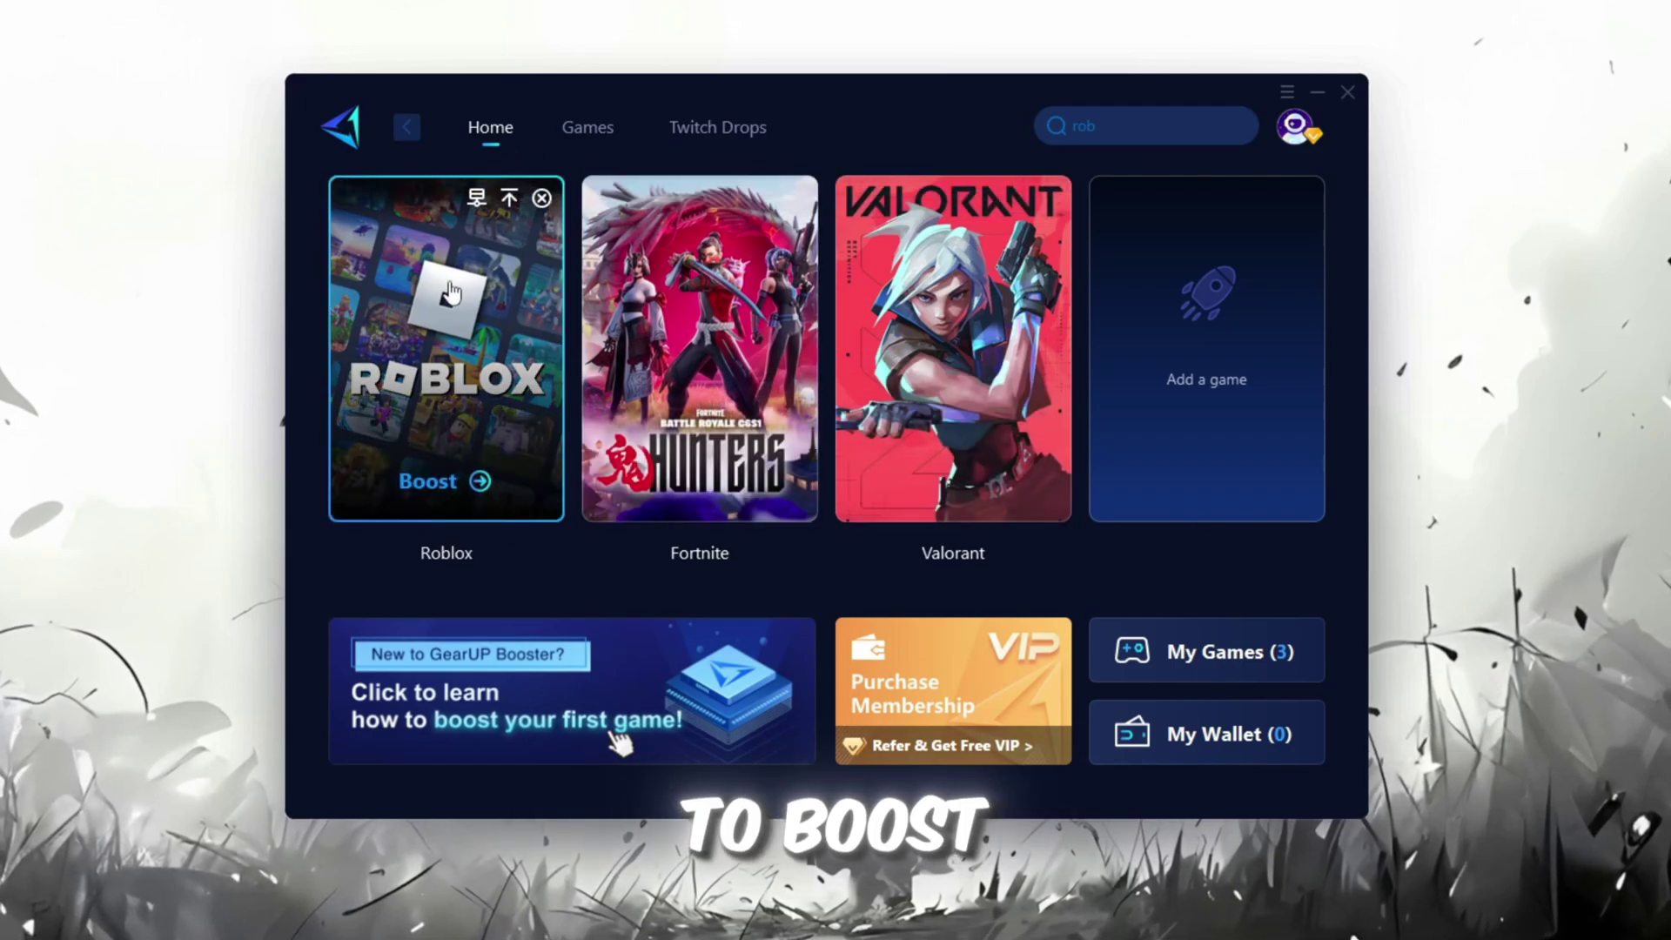
- Boost Roblox in GearUP Booster and review the game server regions, keeping the Auto server
{"action": "left_click", "coordinate": [442, 483]}
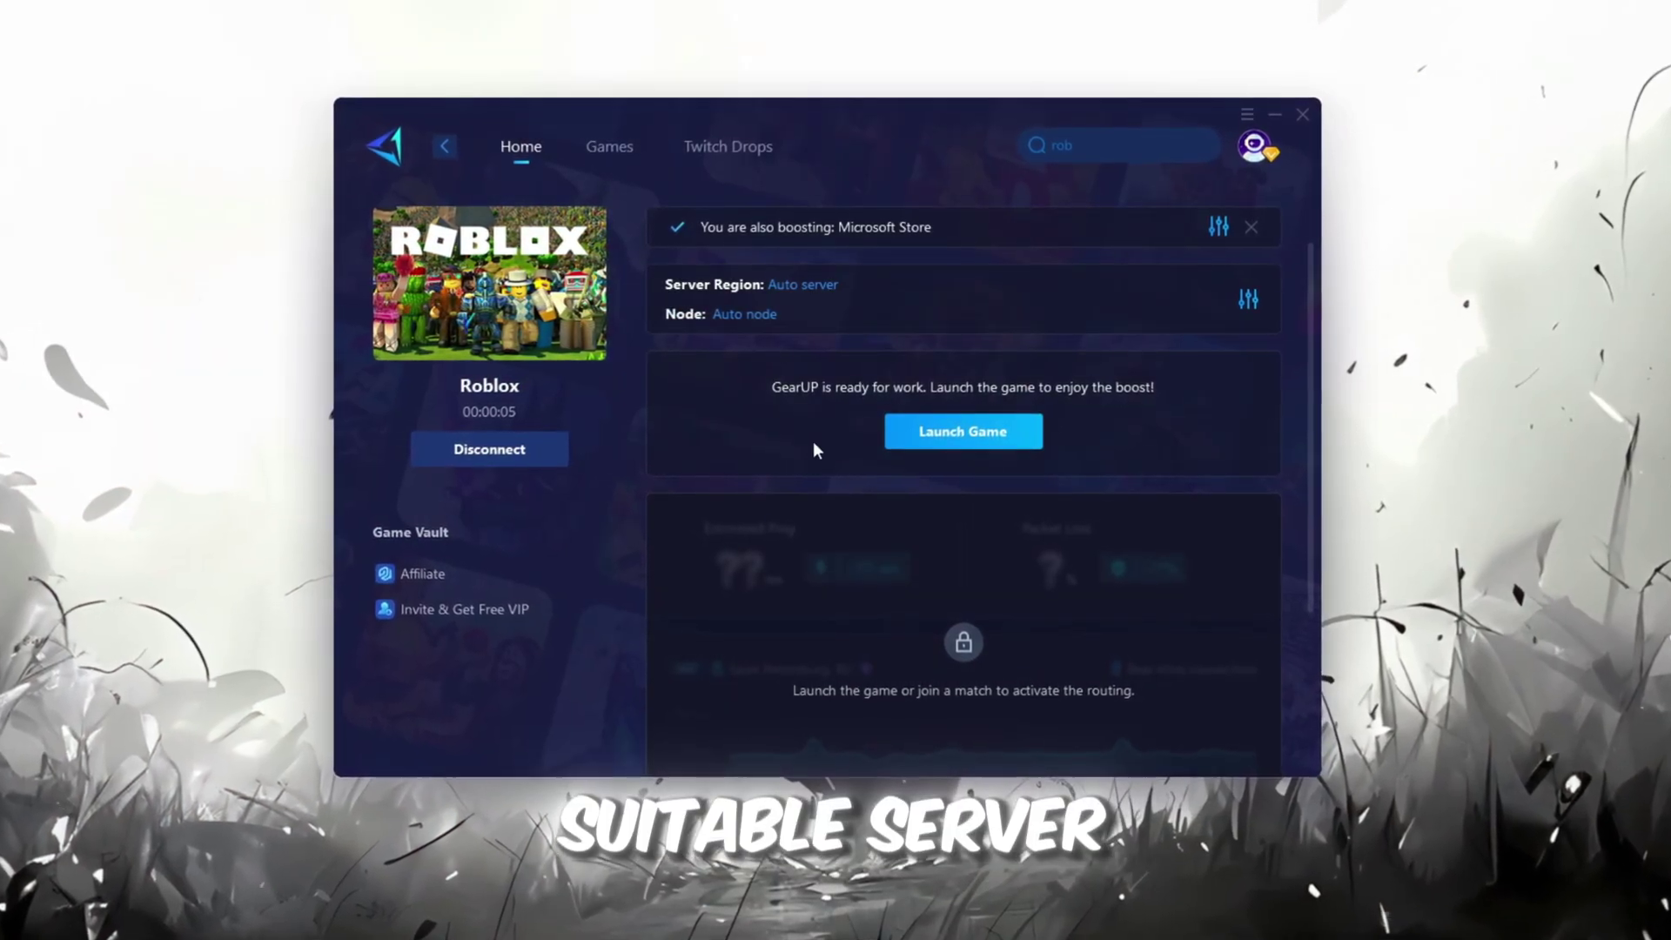
{"action": "left_click", "coordinate": [800, 283]}
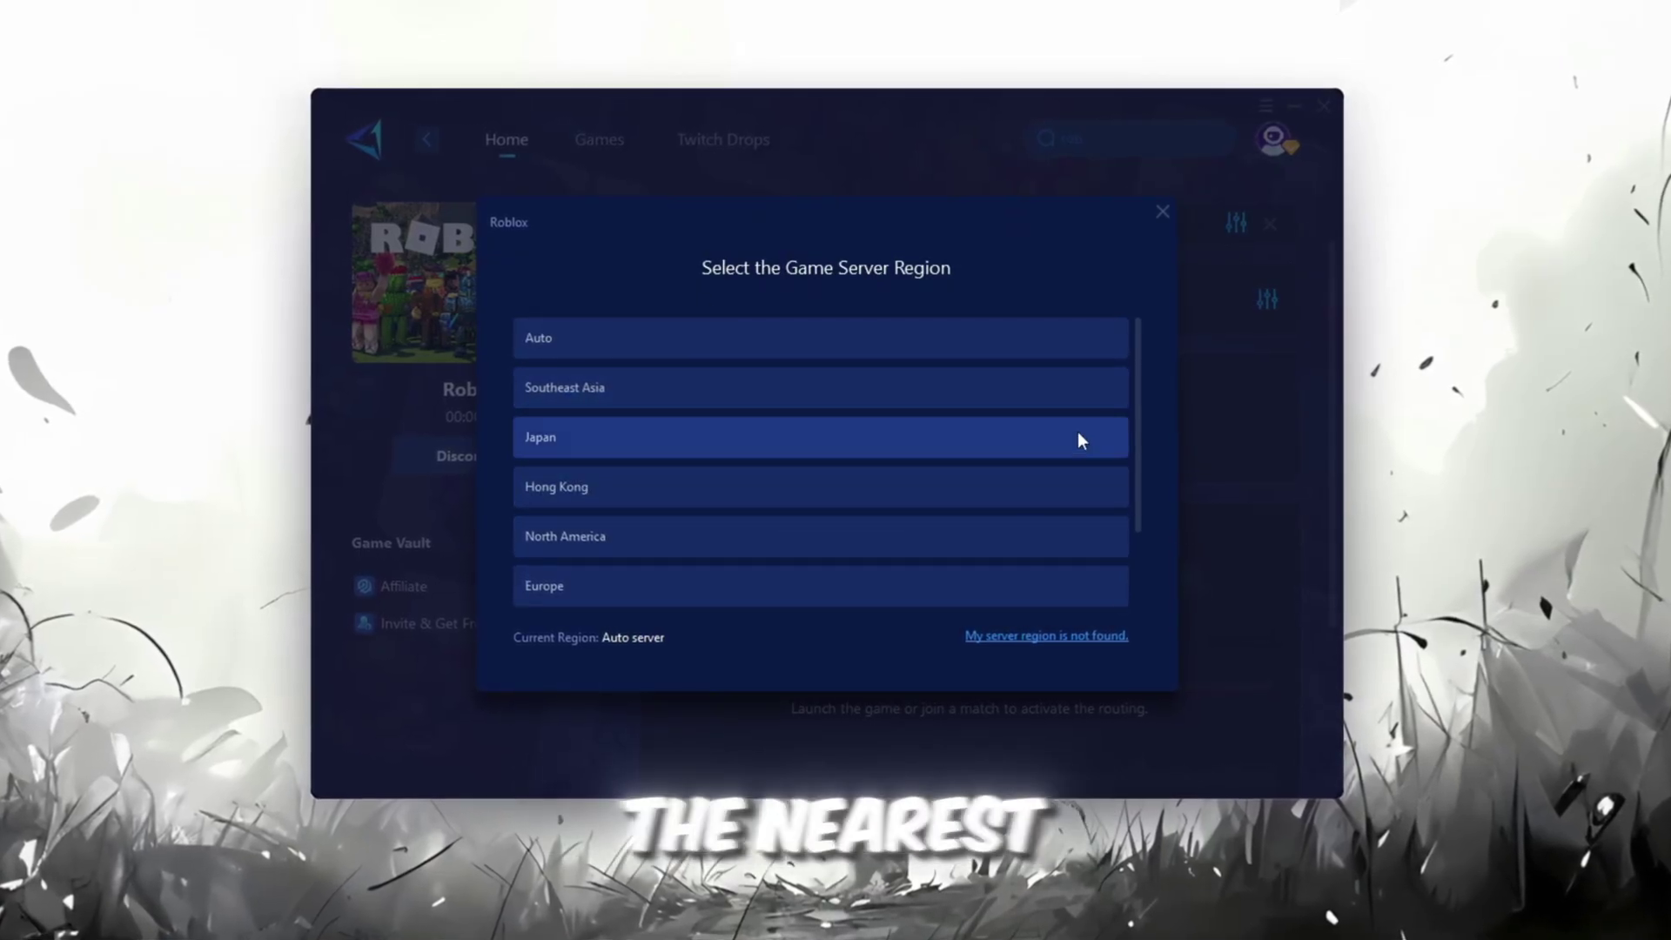
{"action": "scroll", "coordinate": [1091, 516], "scroll_direction": "down", "scroll_amount": 2}
{"action": "left_click", "coordinate": [1171, 208]}
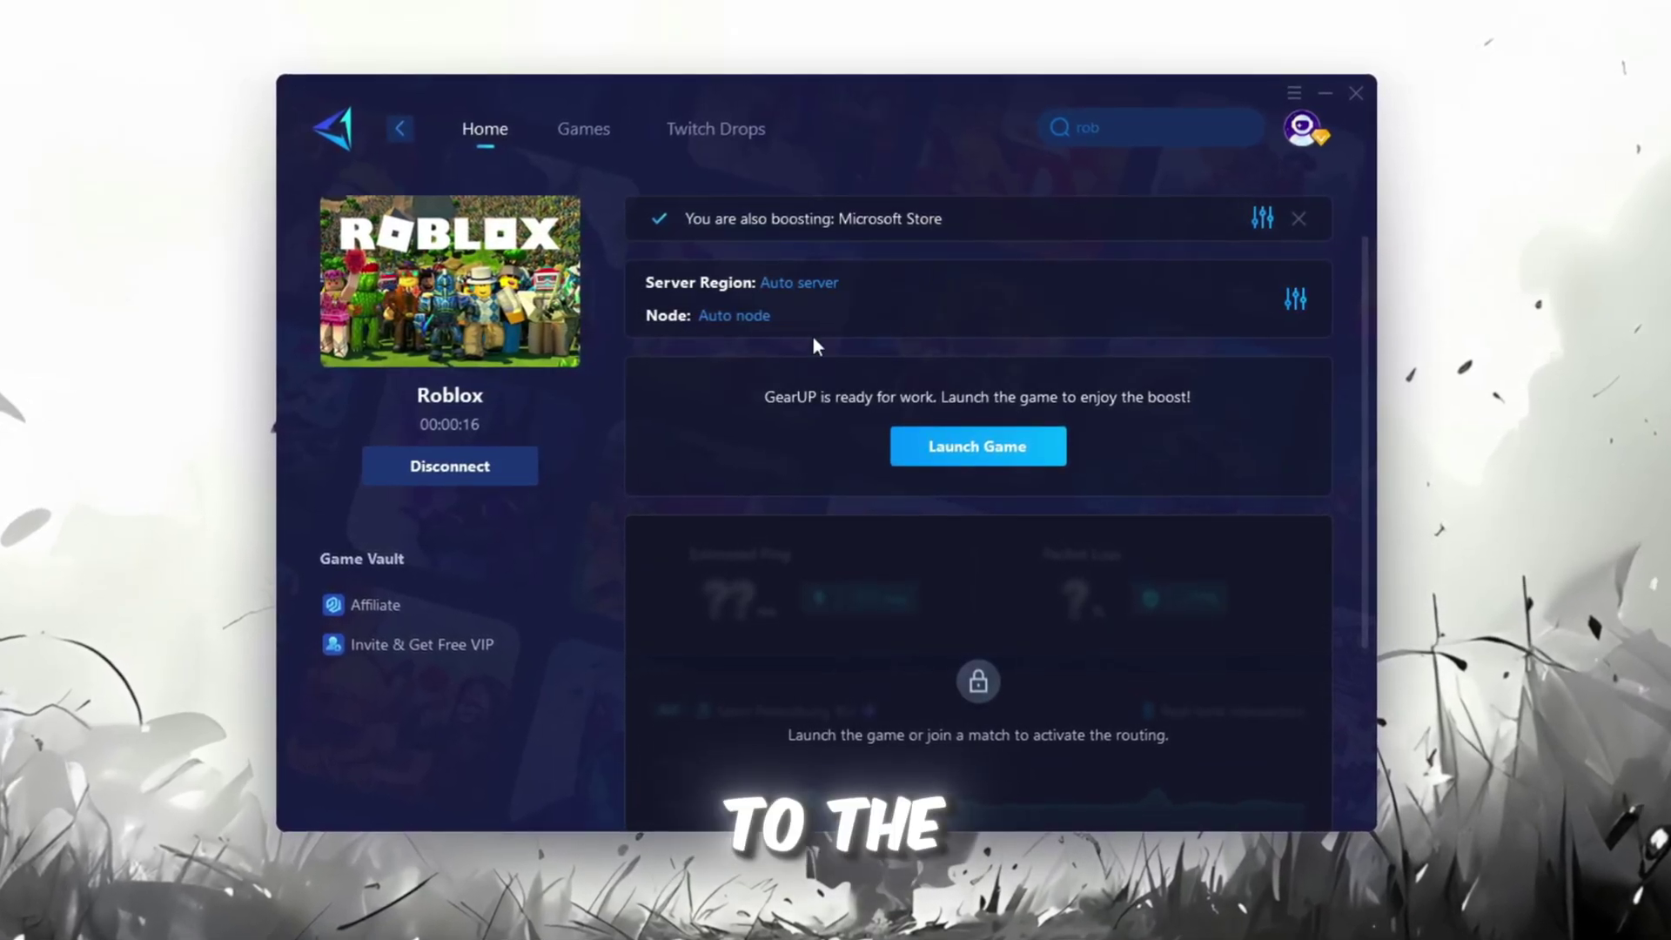
- Review the nodes and their ping for the Roblox Auto server, then close the list without choosing one
{"action": "left_click", "coordinate": [738, 317]}
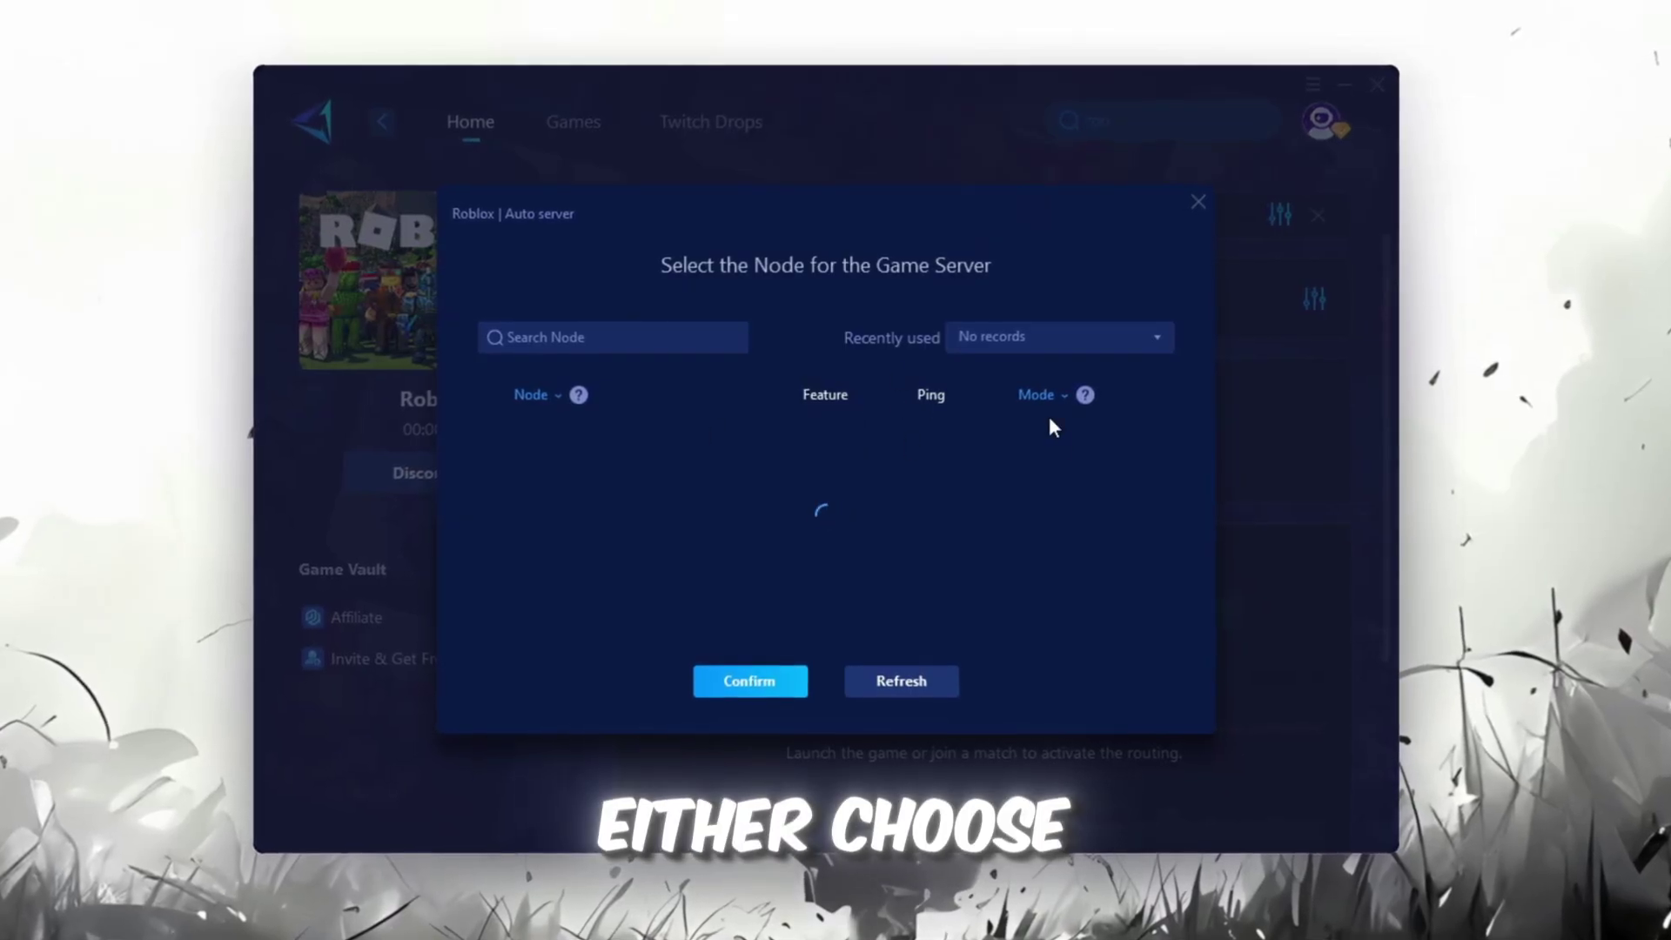
{"action": "scroll", "coordinate": [865, 522], "scroll_direction": "down", "scroll_amount": 5}
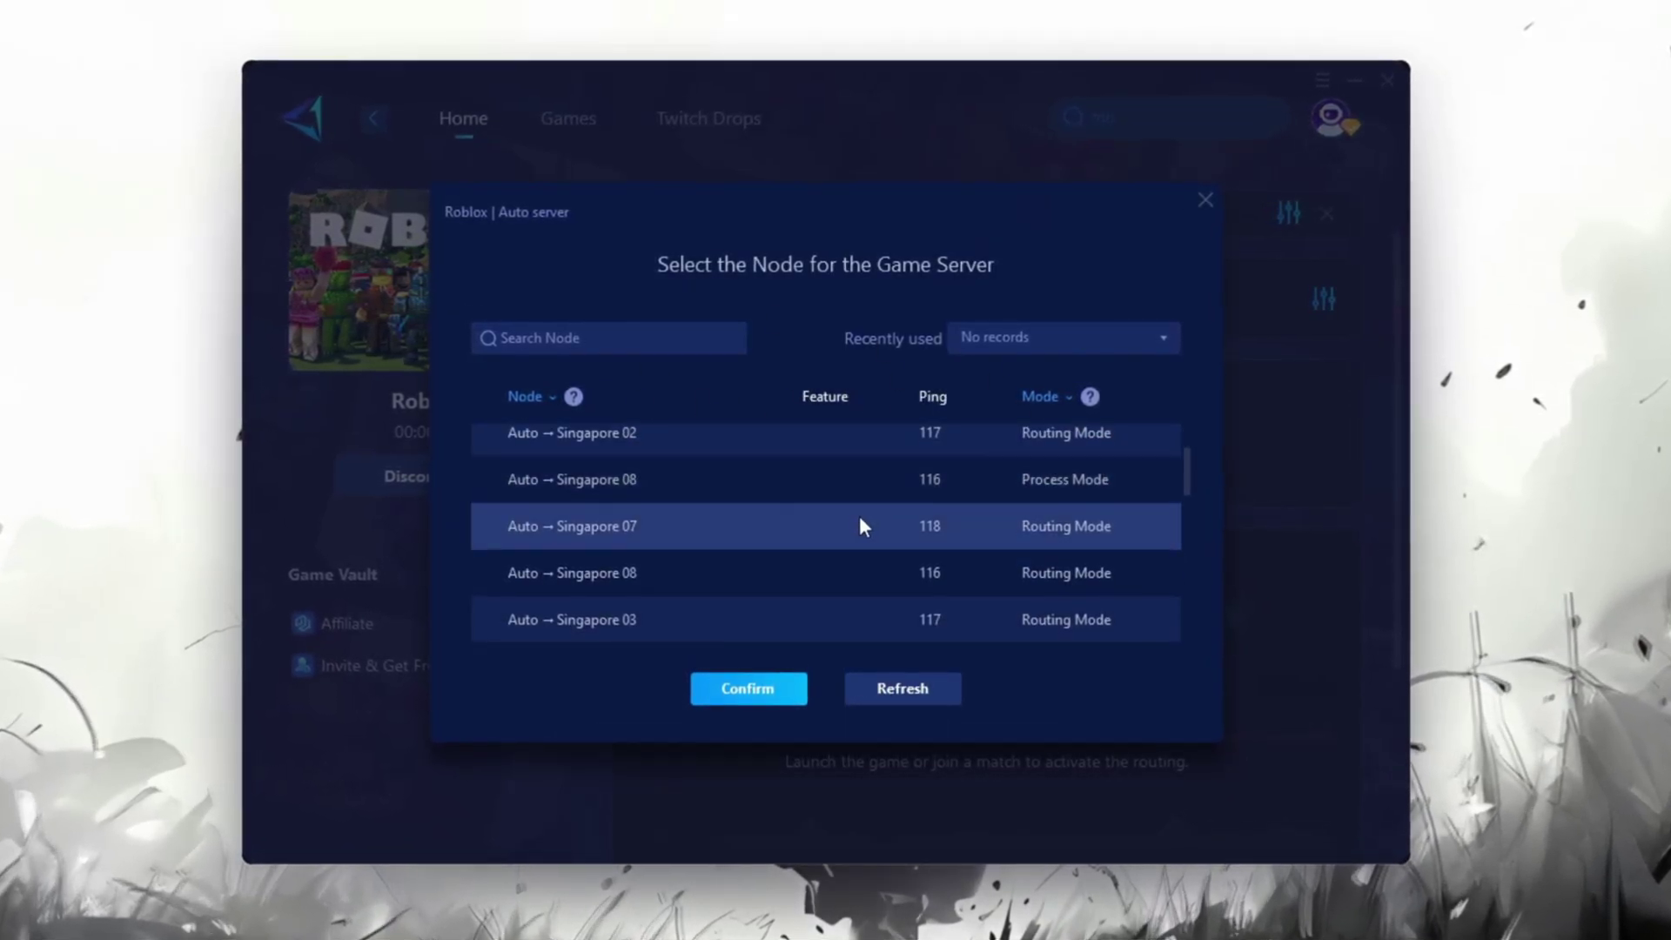
{"action": "left_click", "coordinate": [1203, 200]}
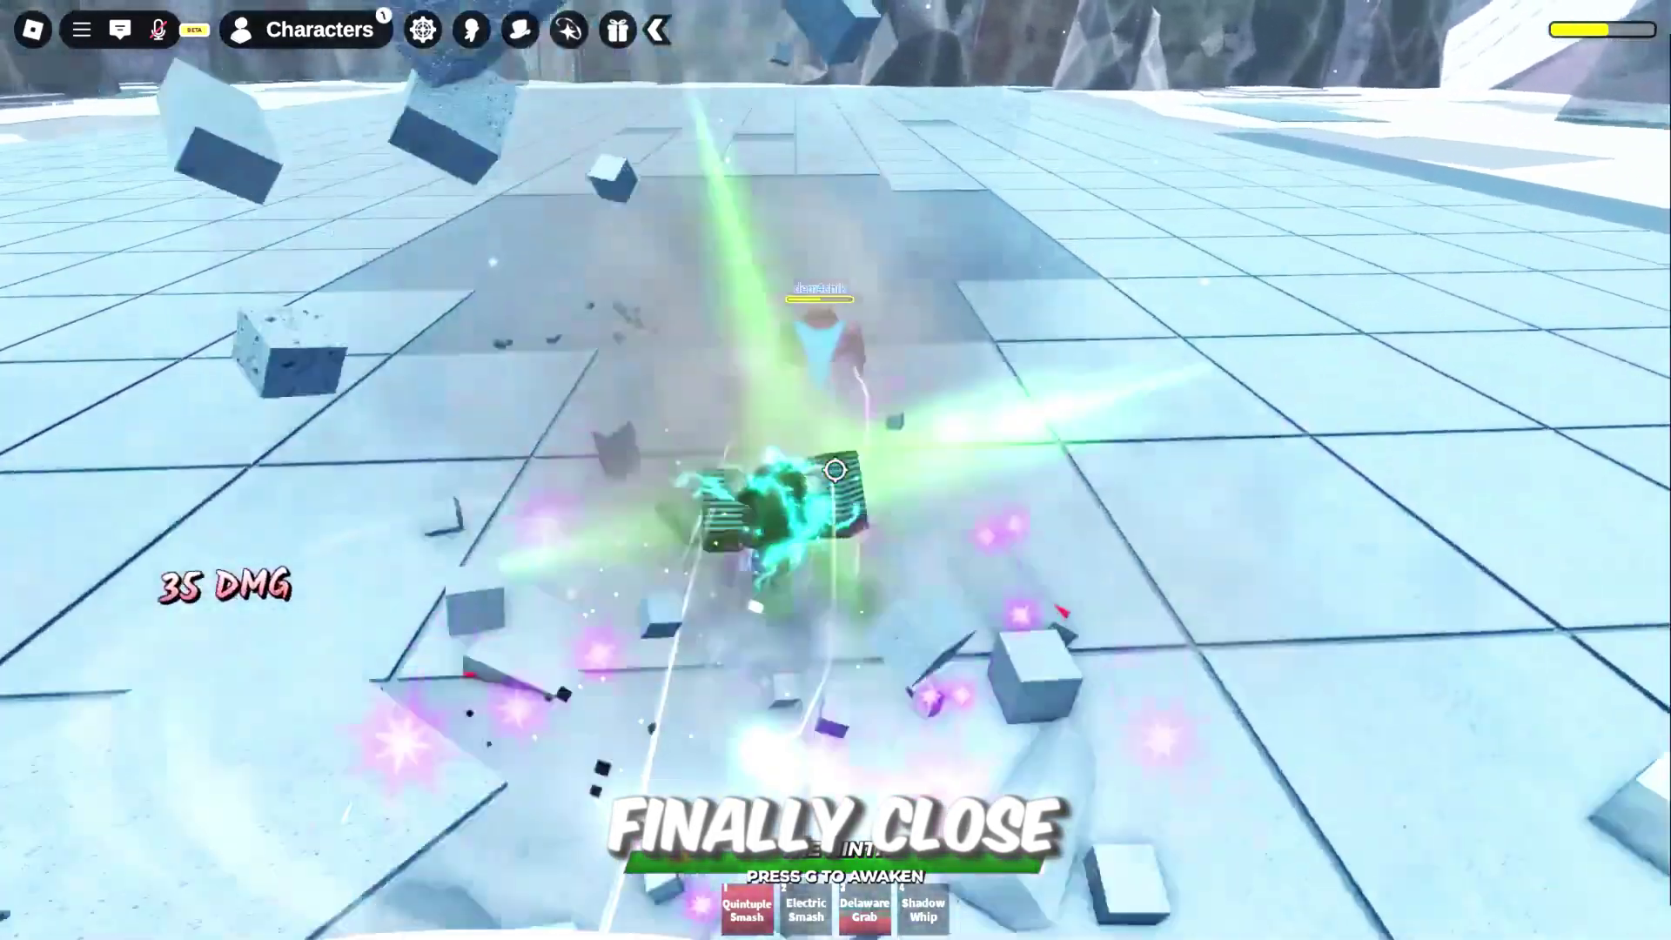
{"action": "left_click", "coordinate": [835, 470]}
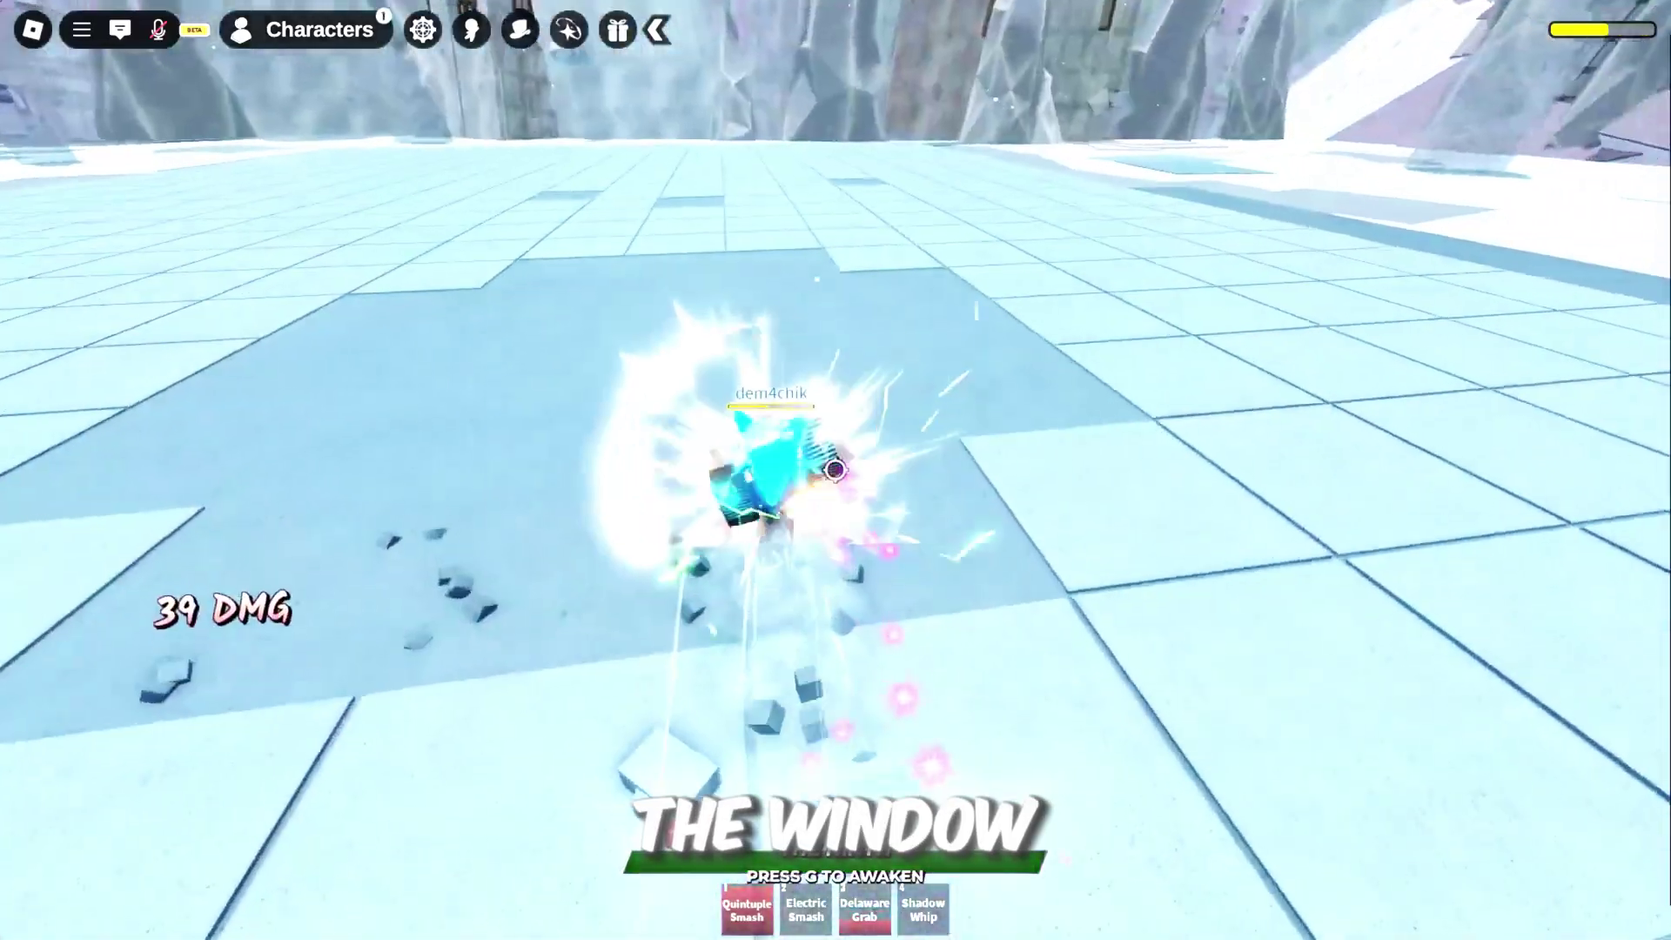
{"action": "left_click", "coordinate": [835, 470]}
{"action": "left_click", "coordinate": [835, 469]}
{"action": "left_click", "coordinate": [835, 470]}
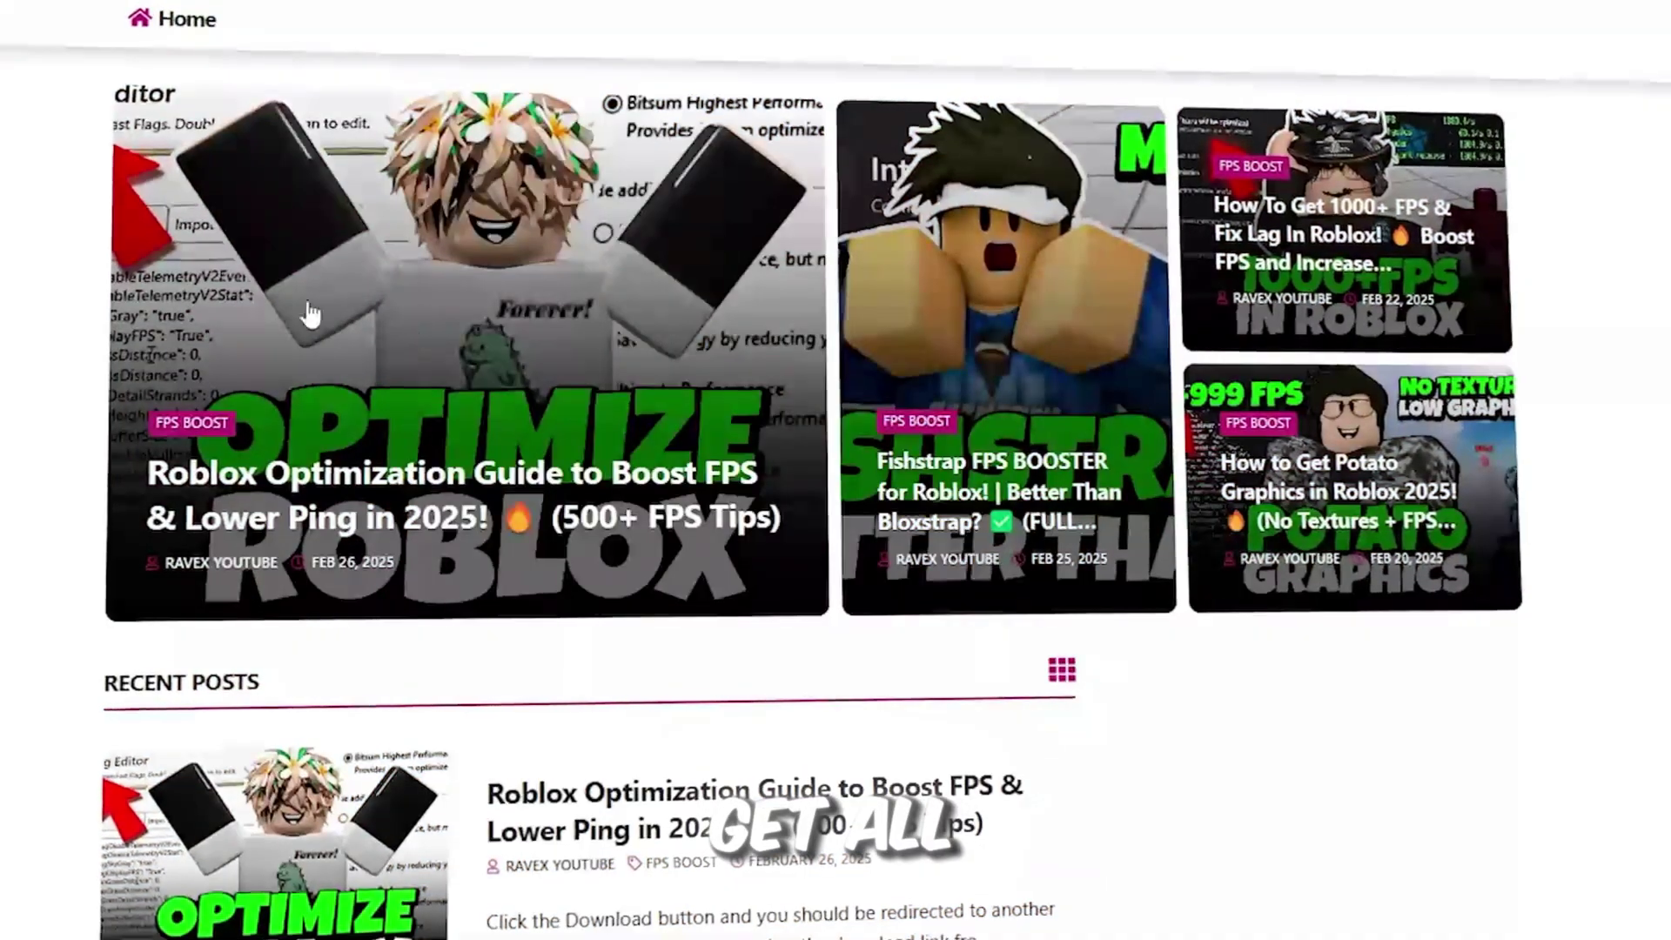
{"action": "scroll", "coordinate": [722, 391], "scroll_direction": "down", "scroll_amount": 3}
{"action": "scroll", "coordinate": [722, 469], "scroll_direction": "down", "scroll_amount": 8}
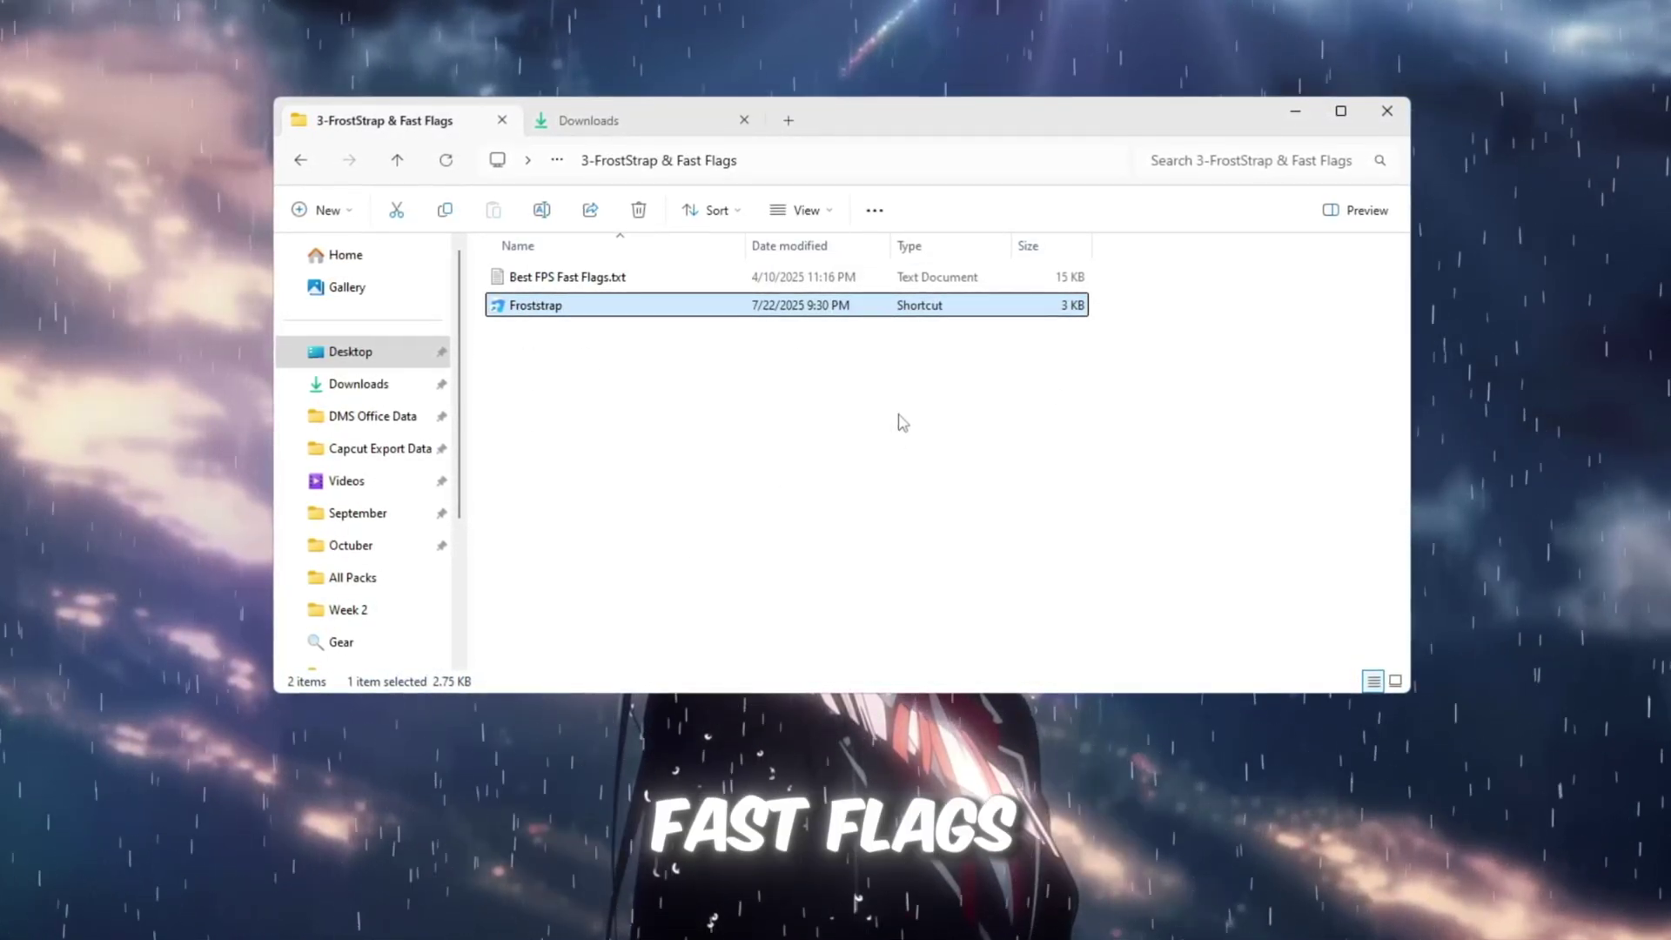
- Check the files in the 3-FrostStrap & Fast Flags folder, launch Froststrap and open its settings
{"action": "left_click", "coordinate": [552, 278]}
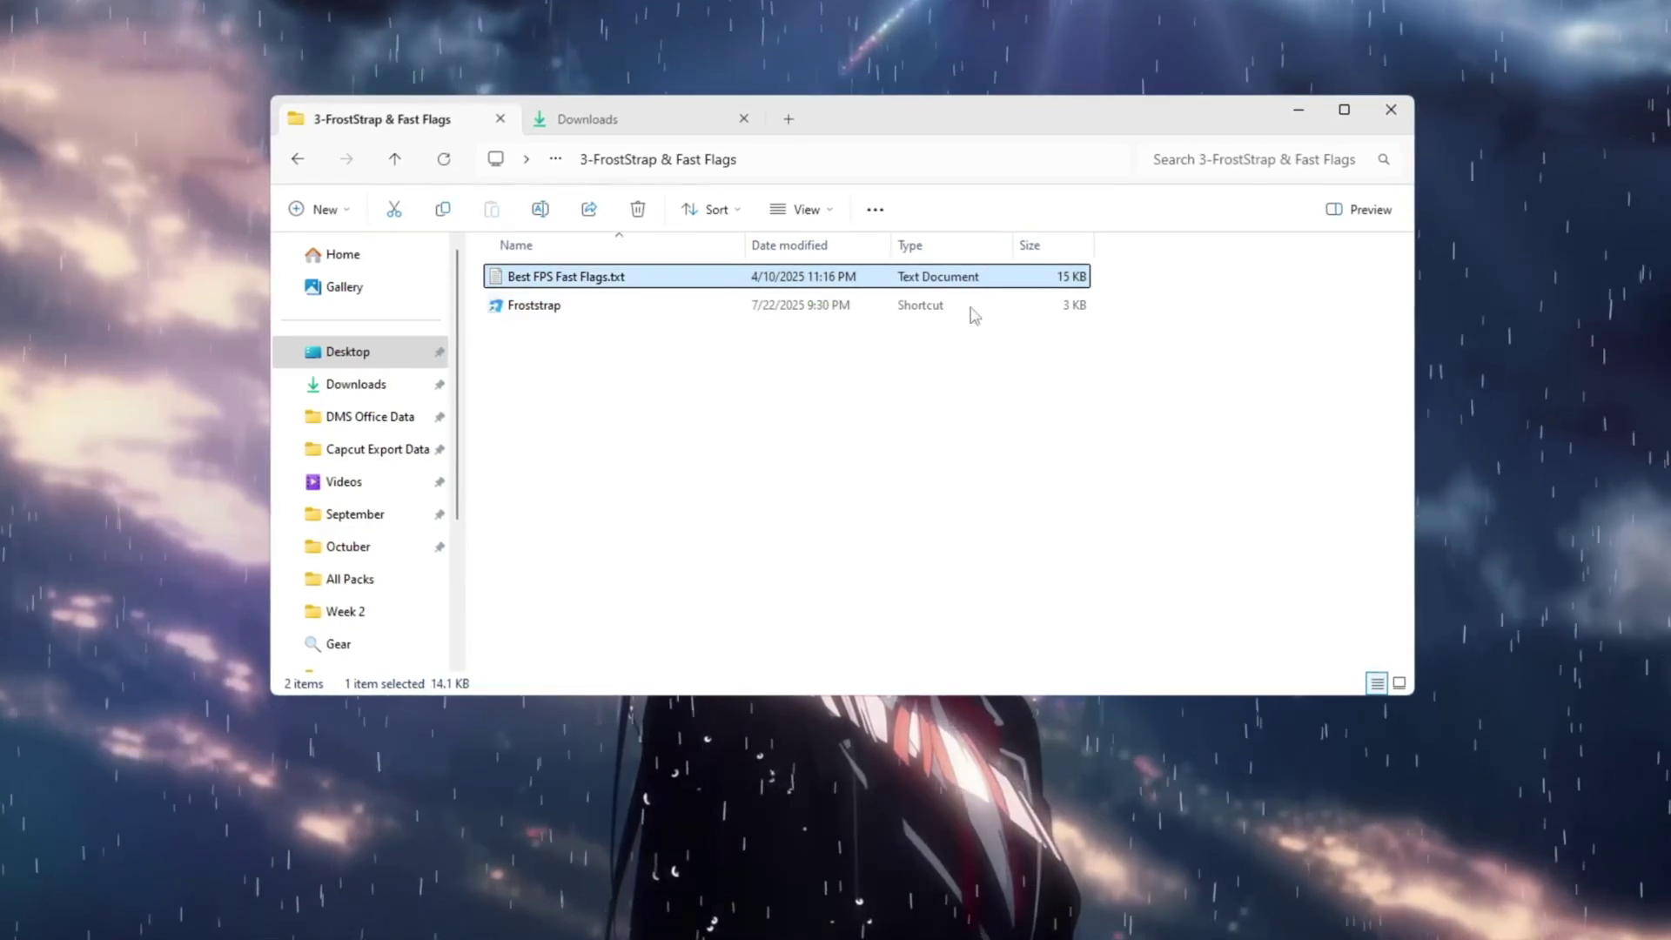
{"action": "left_click", "coordinate": [608, 306]}
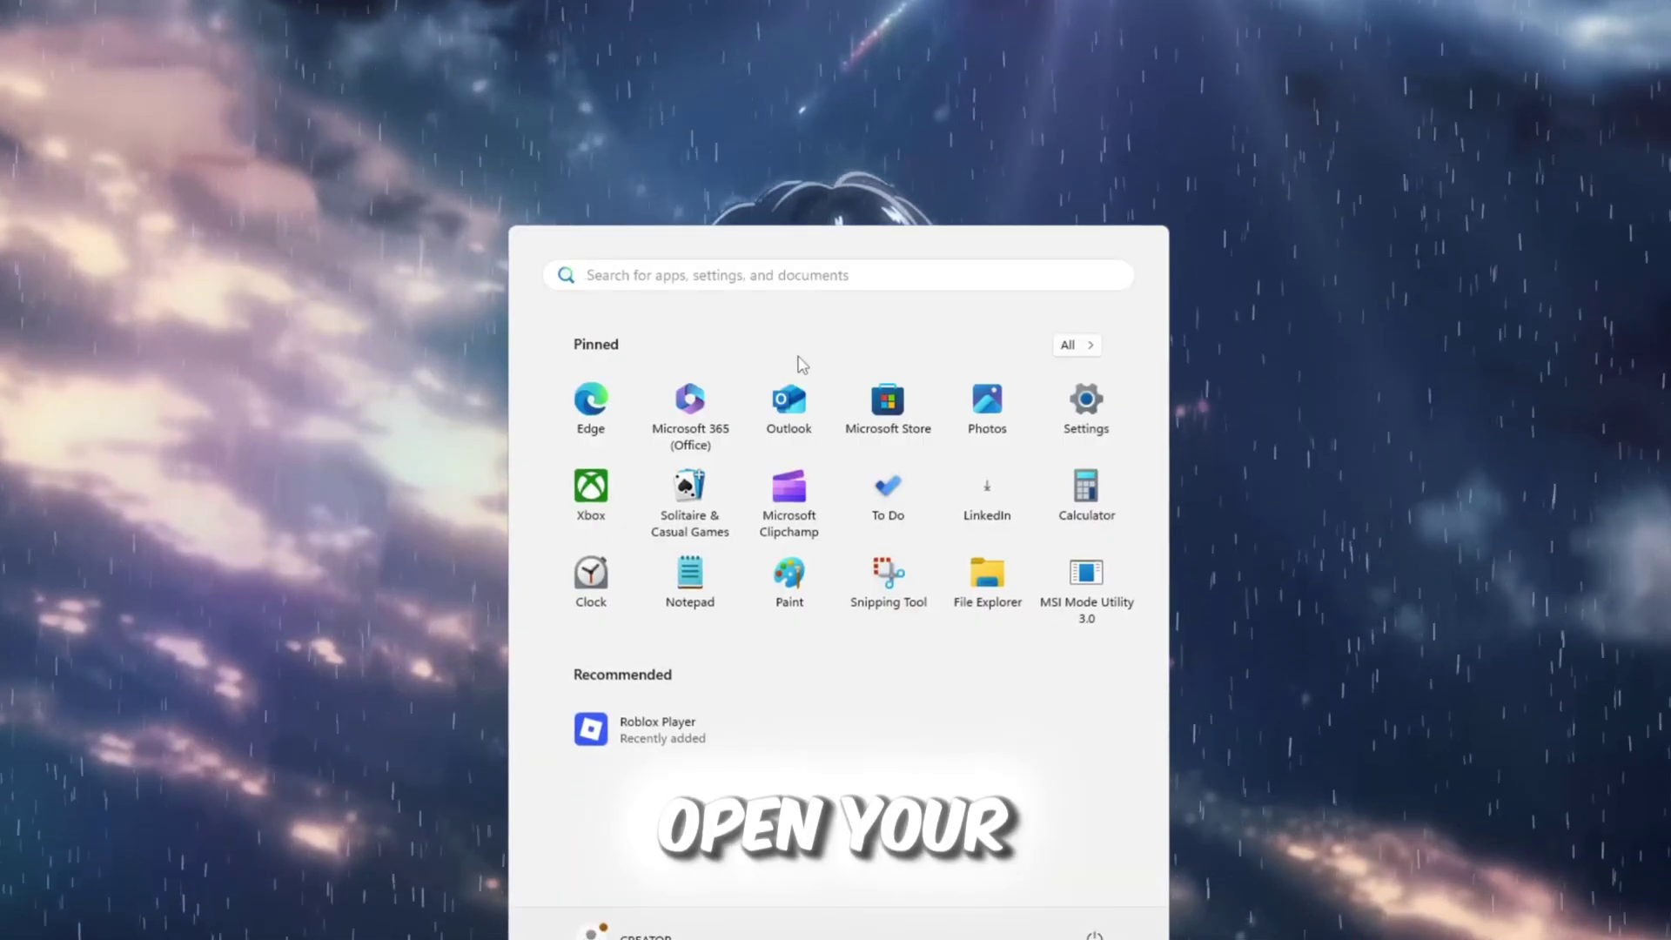
{"action": "type", "text": "Fros"}
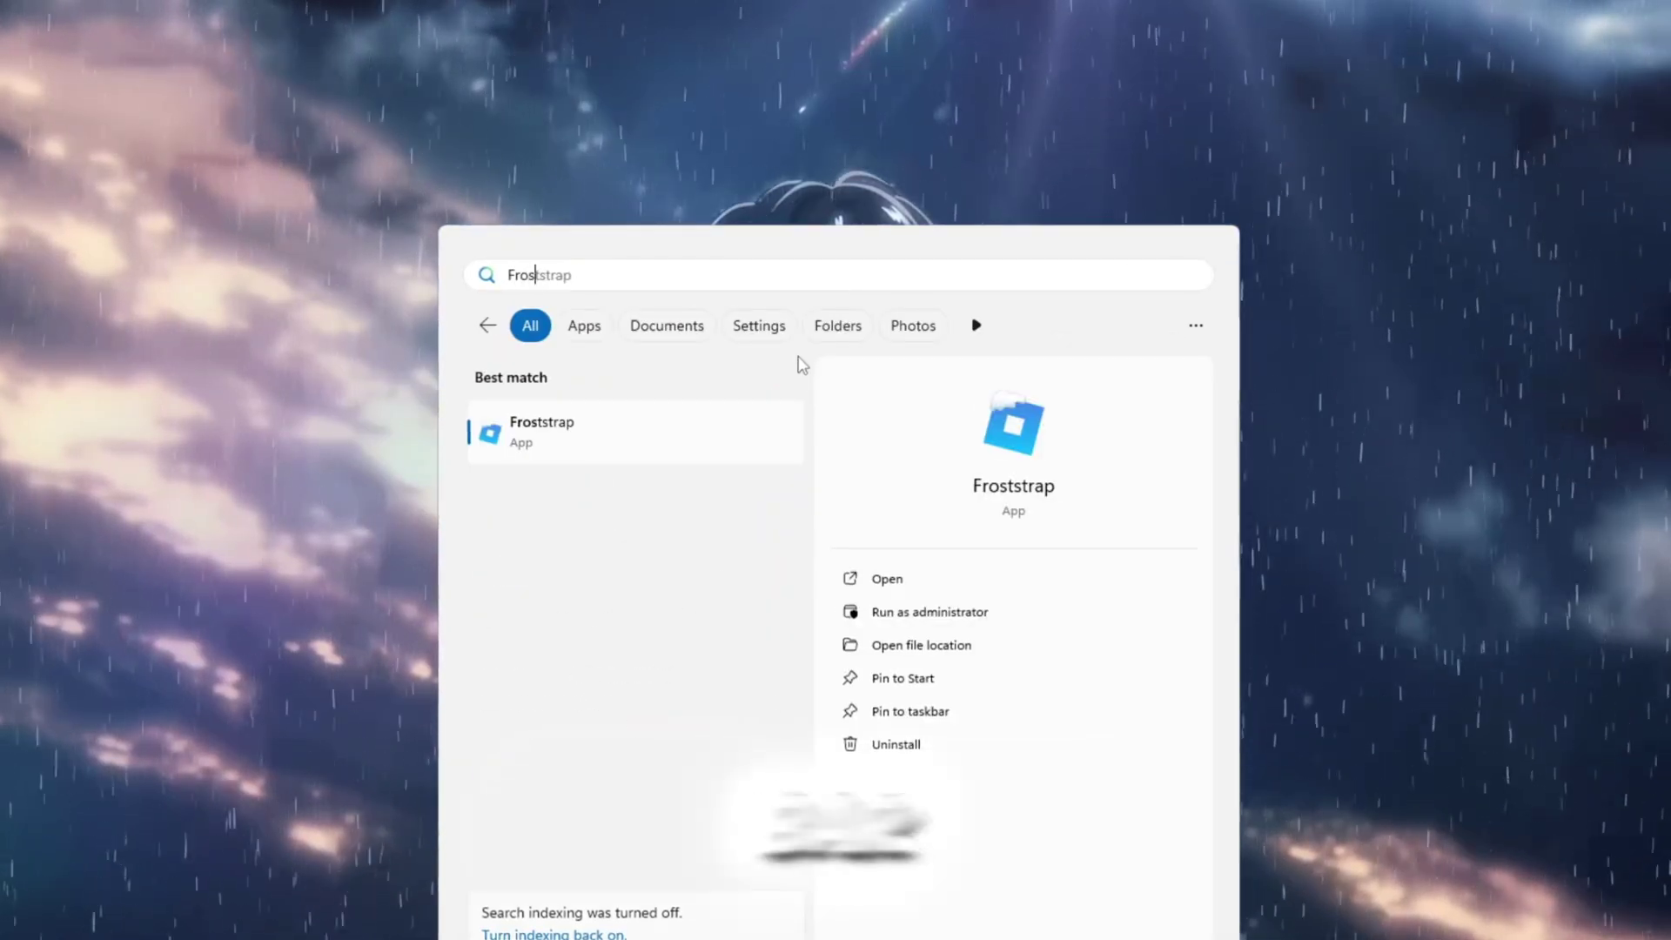
{"action": "key", "text": "Return"}
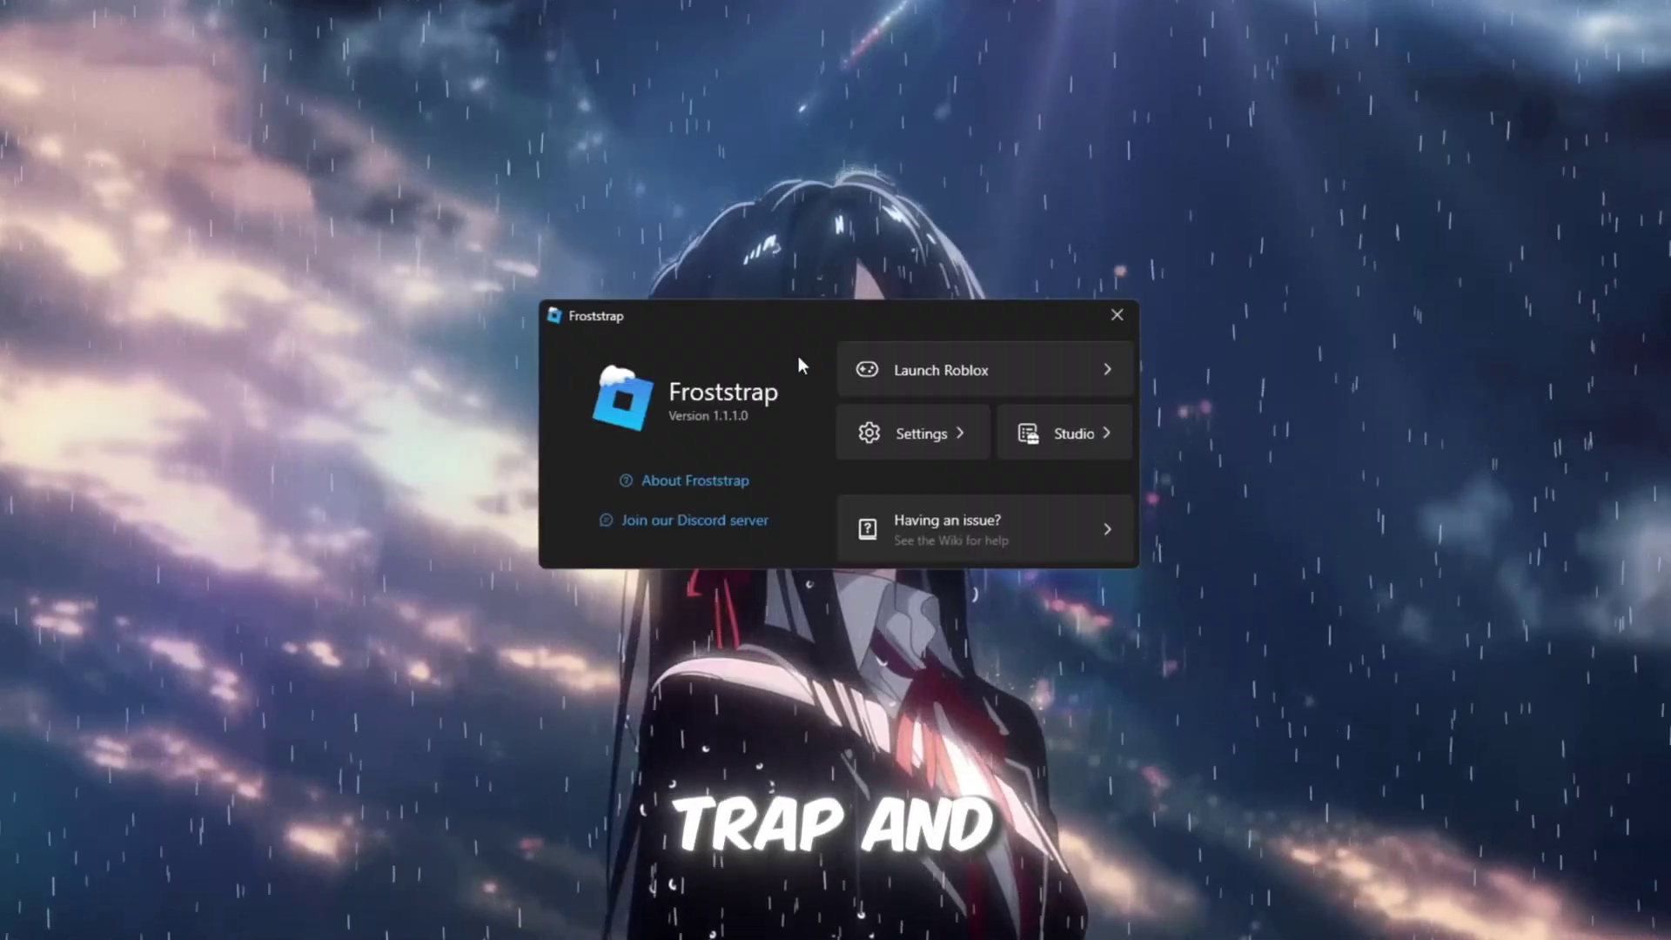
{"action": "left_click_drag", "start_coordinate": [875, 329], "coordinate": [846, 243]}
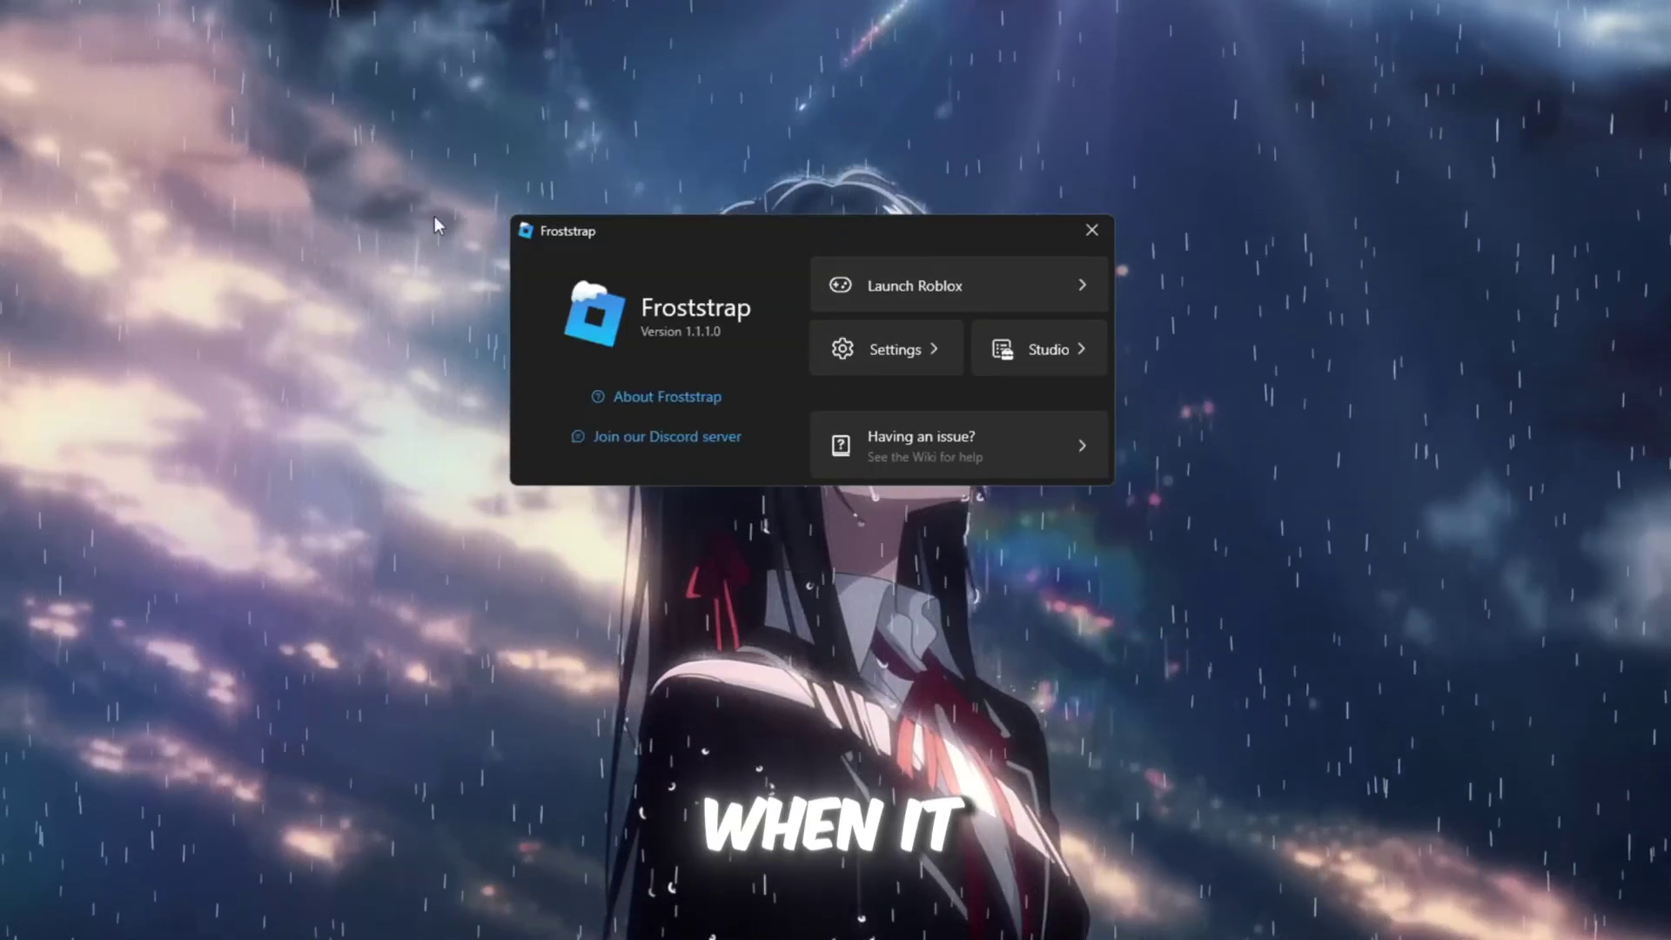
{"action": "left_click", "coordinate": [926, 360]}
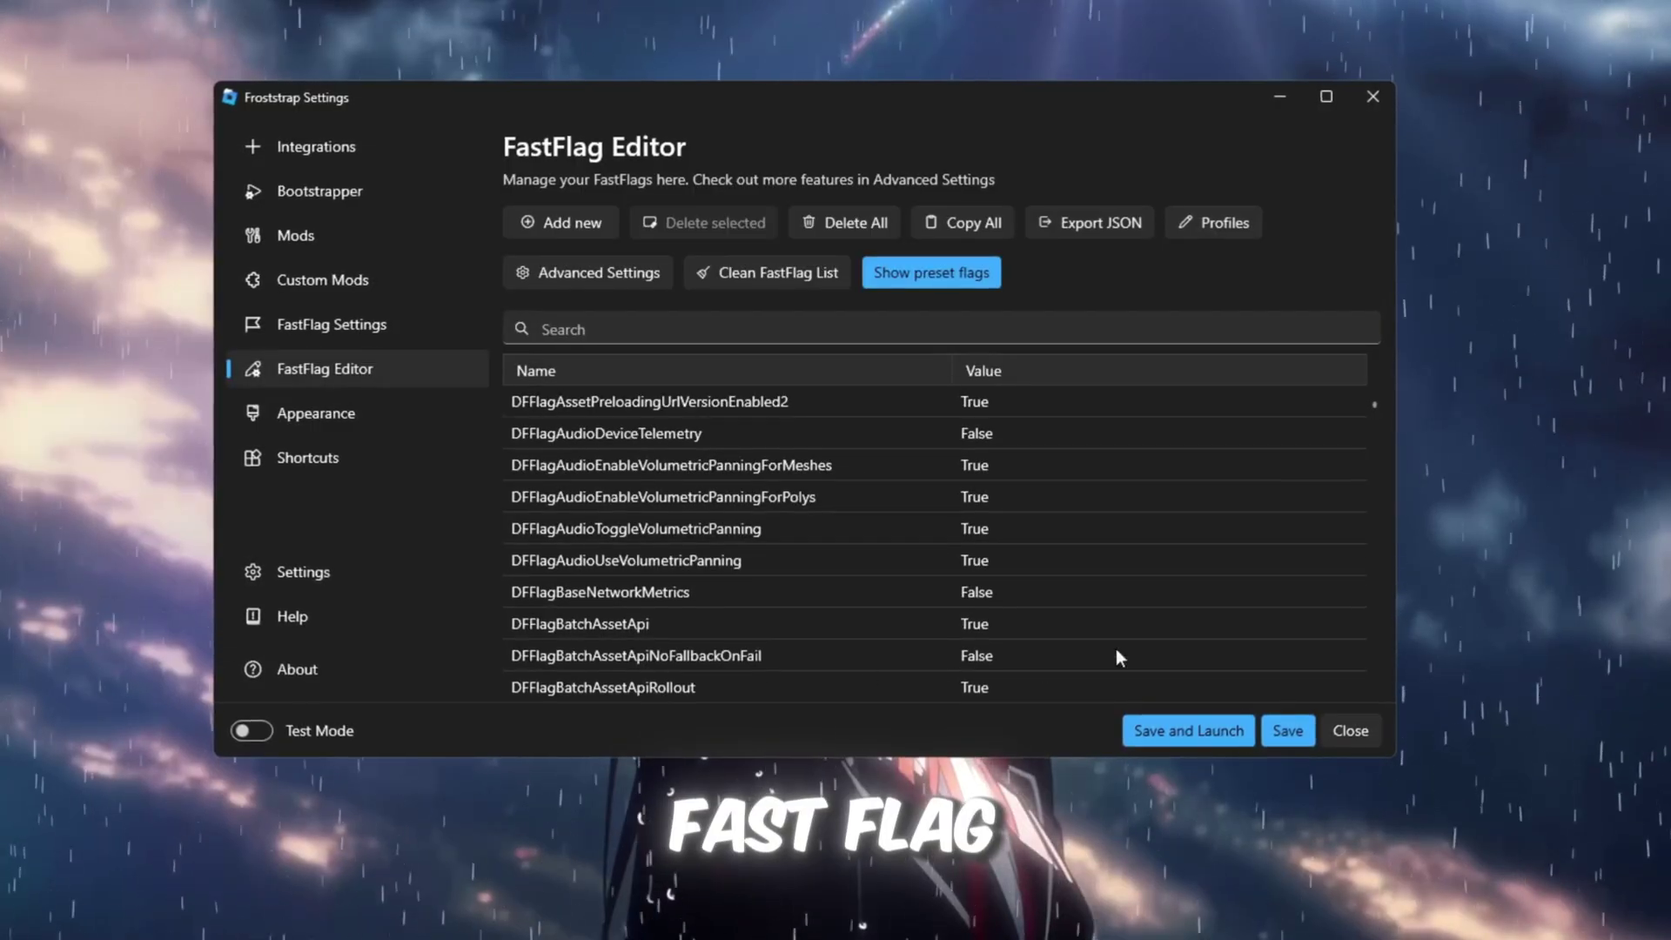
- Look through the flags in Froststrap's FastFlag Editor and start adding new ones through a JSON import
{"action": "scroll", "coordinate": [1179, 633], "scroll_direction": "down", "scroll_amount": 15}
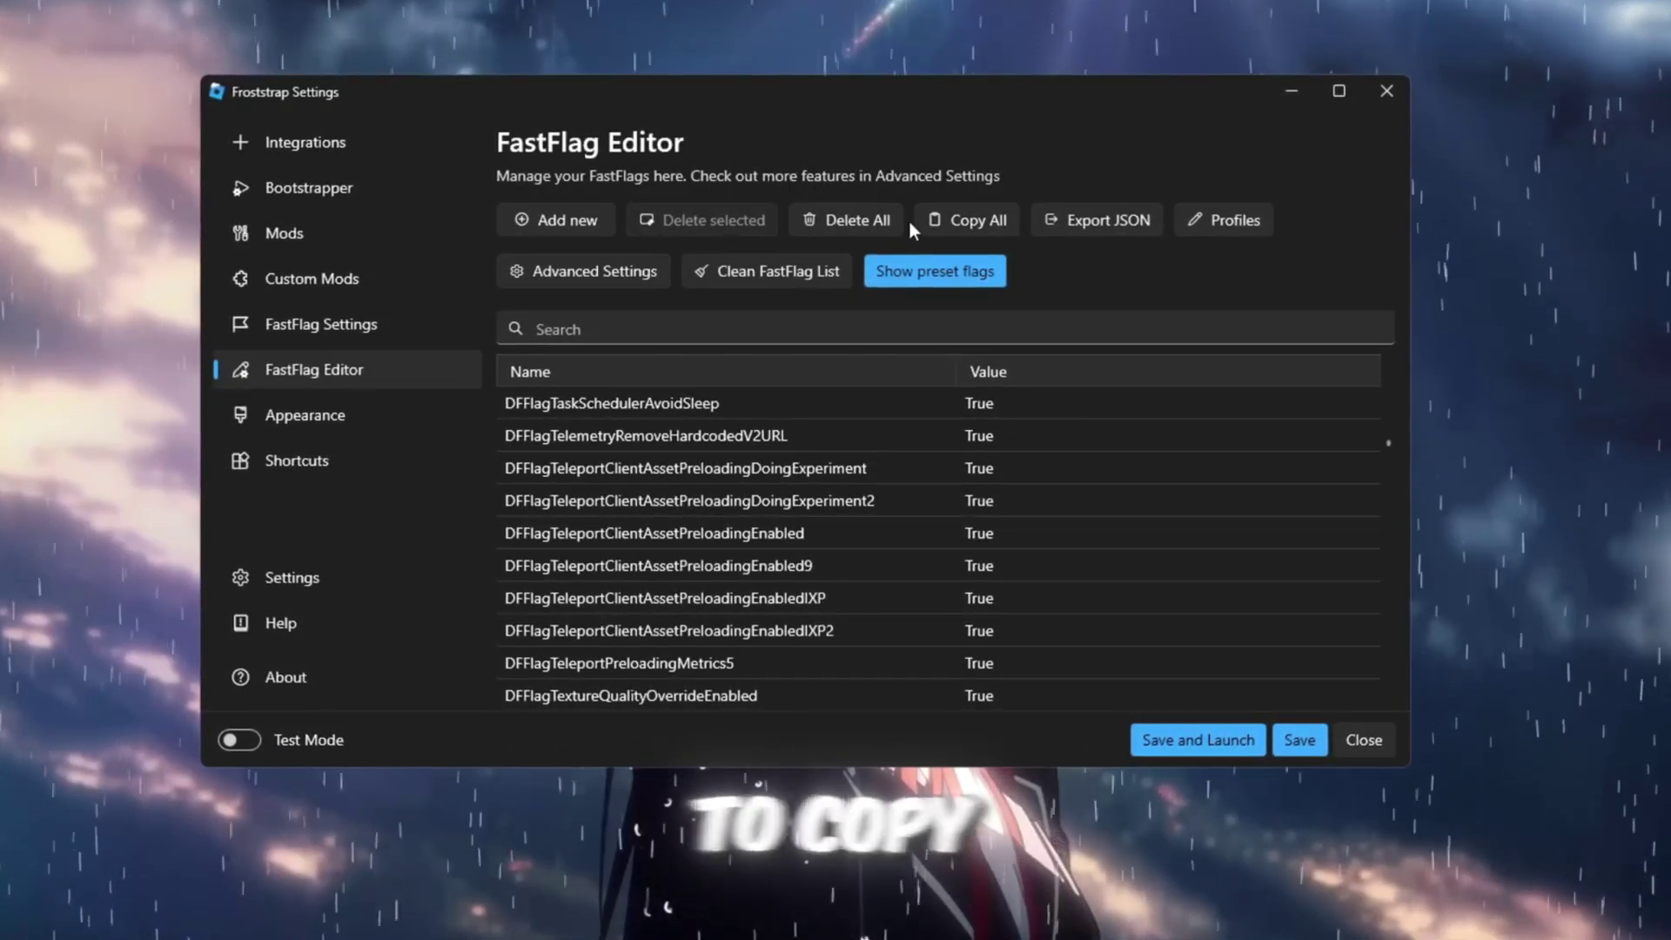
{"action": "left_click", "coordinate": [563, 221]}
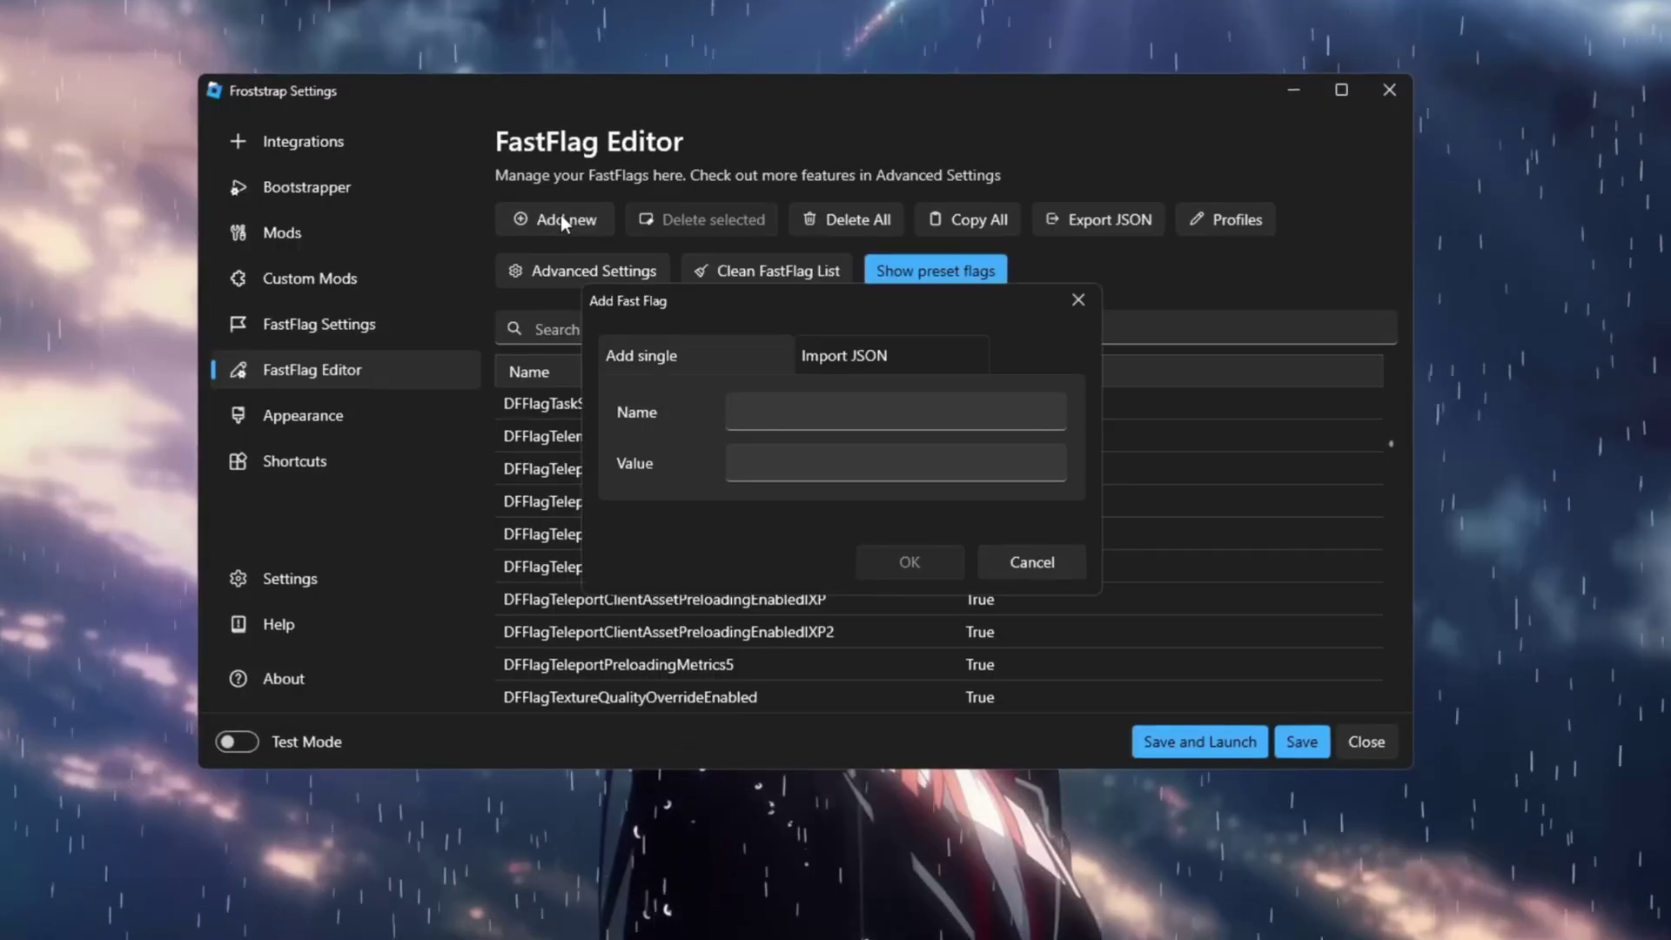
{"action": "left_click", "coordinate": [857, 355]}
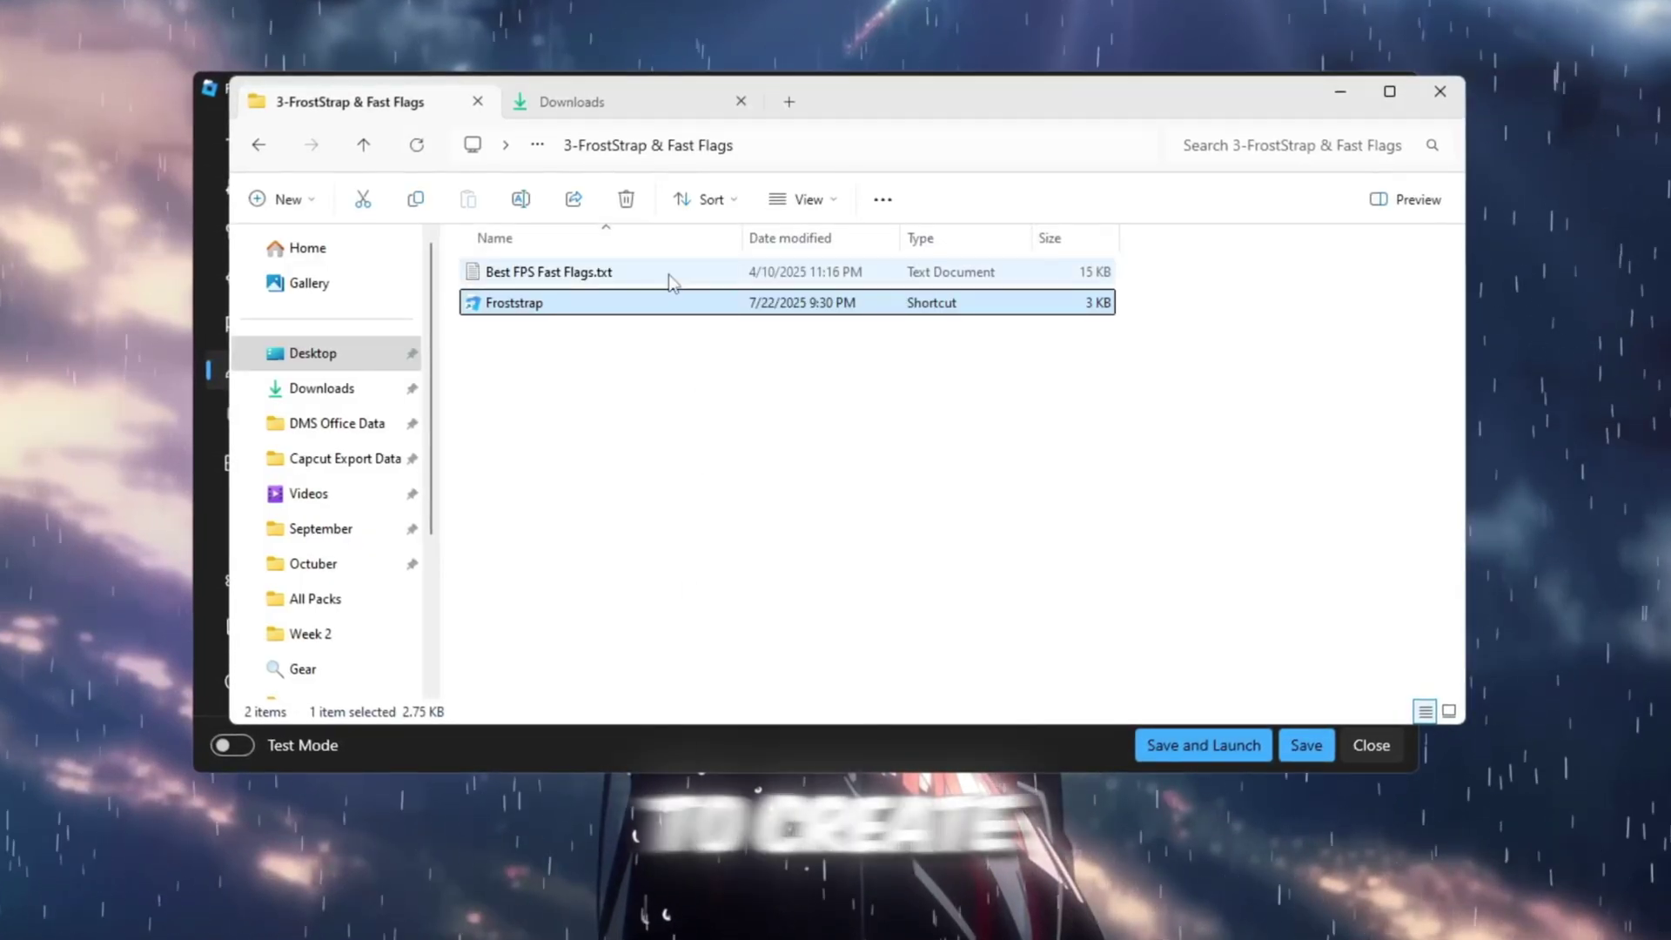
- Copy the entire contents of Best FPS Fast Flags.txt from the 3-FrostStrap & Fast Flags folder
{"action": "double_click", "coordinate": [675, 276]}
{"action": "key", "text": "ctrl+a"}
{"action": "scroll", "coordinate": [676, 488], "scroll_direction": "up", "scroll_amount": 15}
{"action": "scroll", "coordinate": [668, 481], "scroll_direction": "up", "scroll_amount": 20}
{"action": "scroll", "coordinate": [681, 332], "scroll_direction": "up", "scroll_amount": 15}
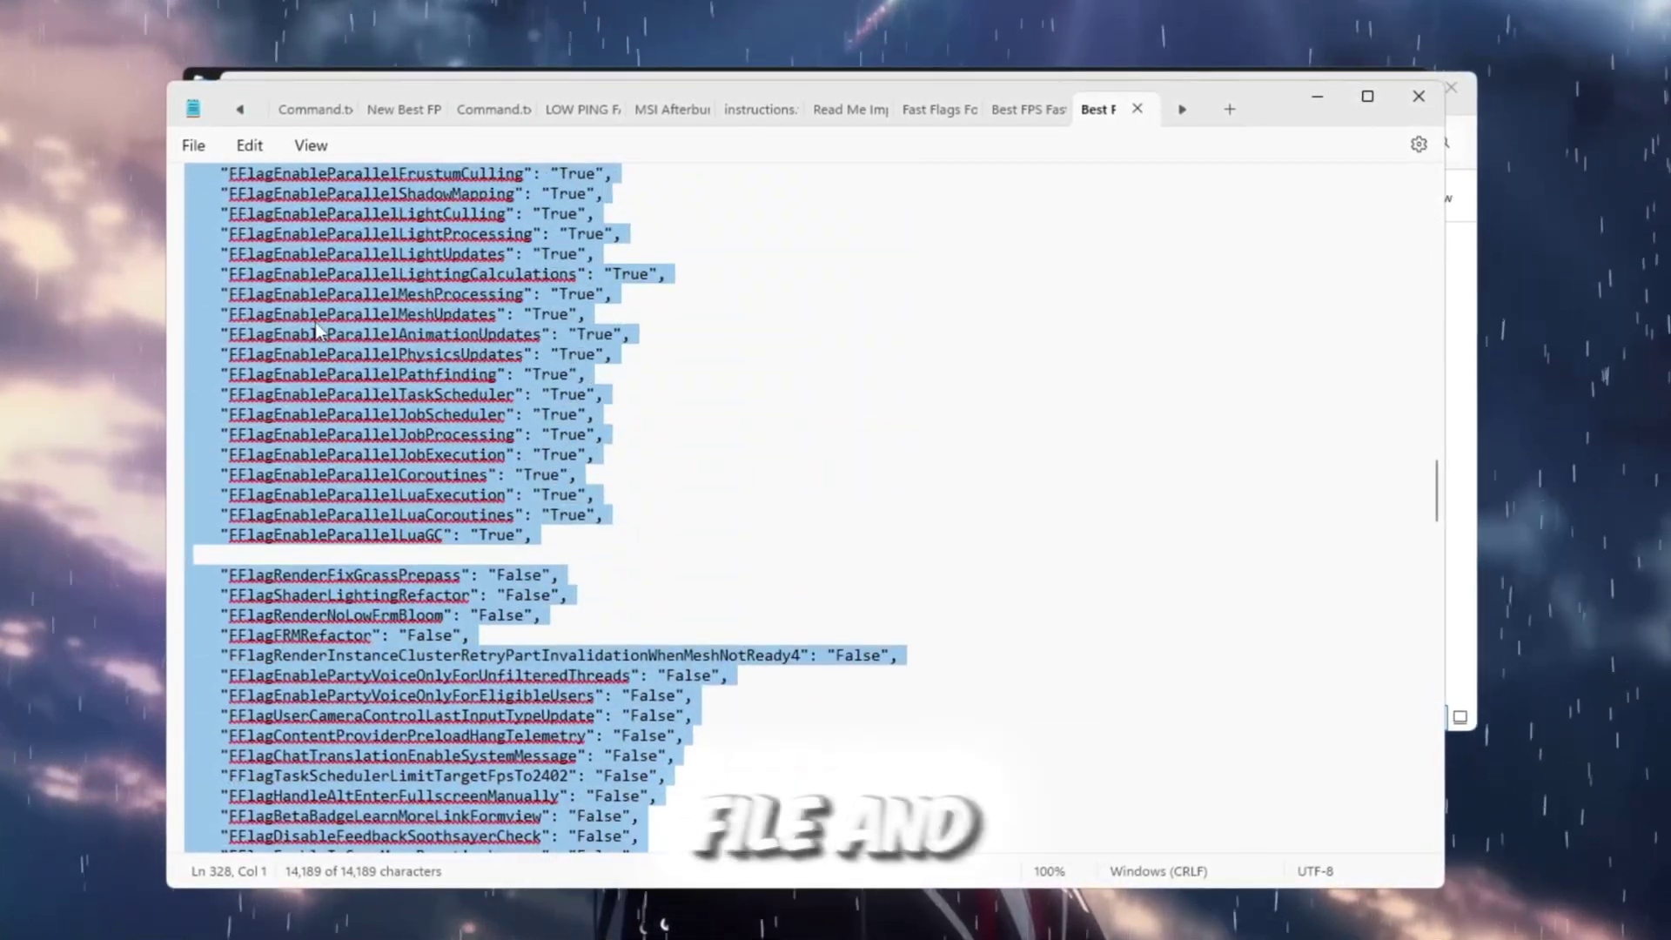
{"action": "right_click", "coordinate": [317, 331]}
{"action": "left_click", "coordinate": [388, 456]}
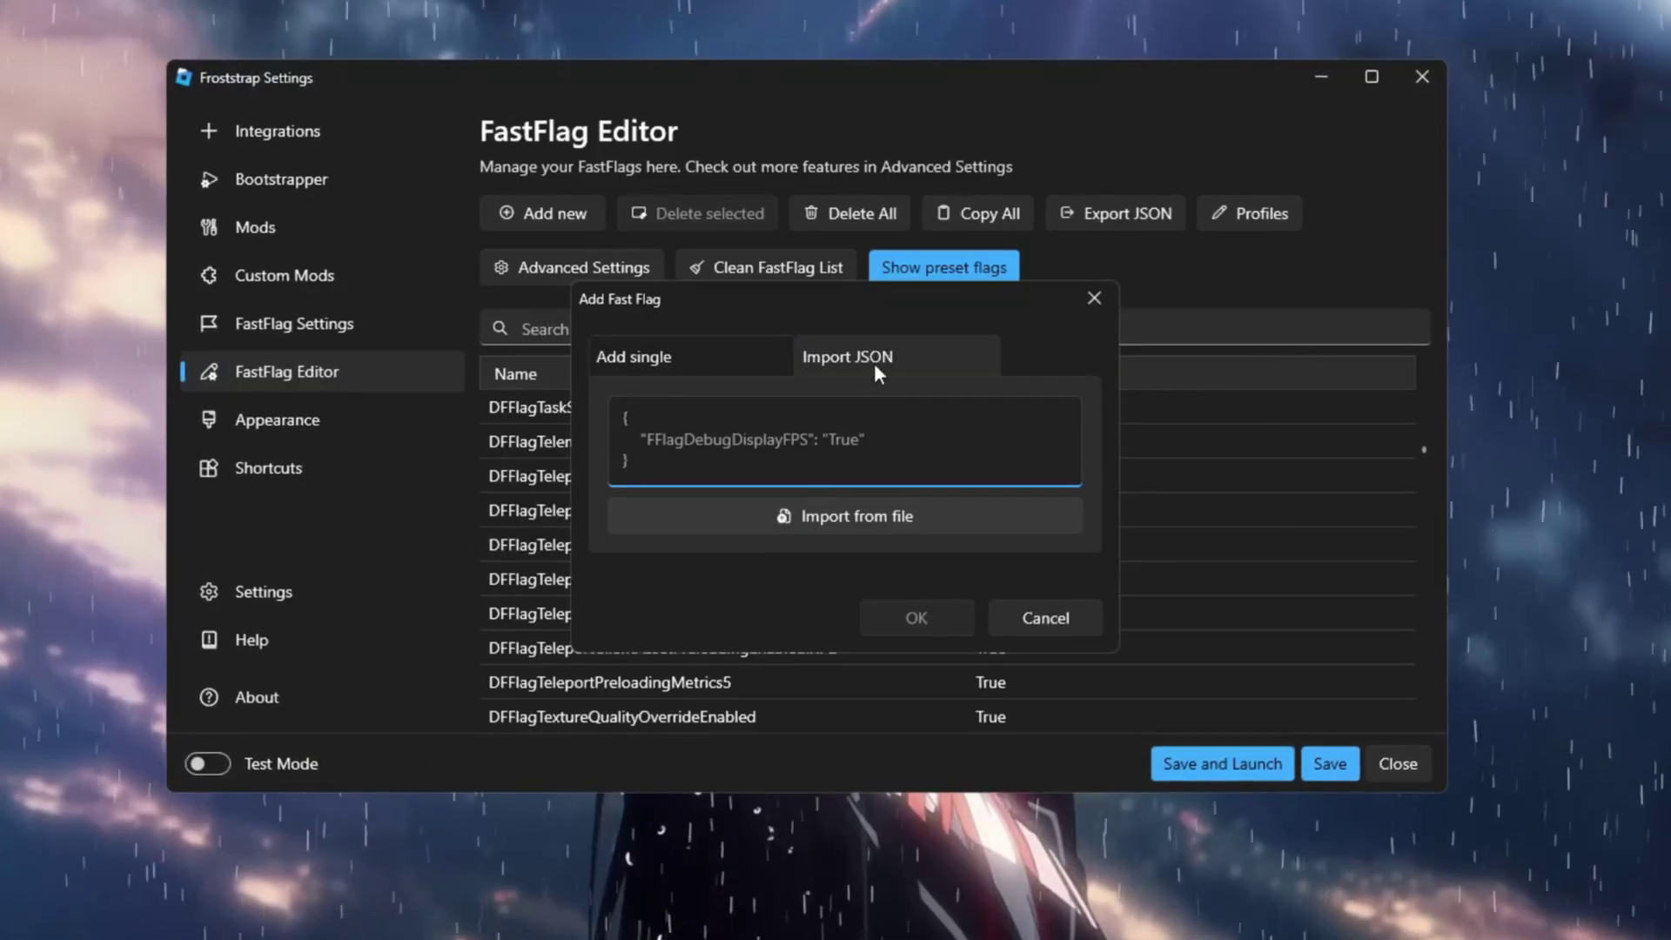
- Import the copied JSON flags into Froststrap and overwrite the conflicting flag values
{"action": "key", "text": "ctrl+v"}
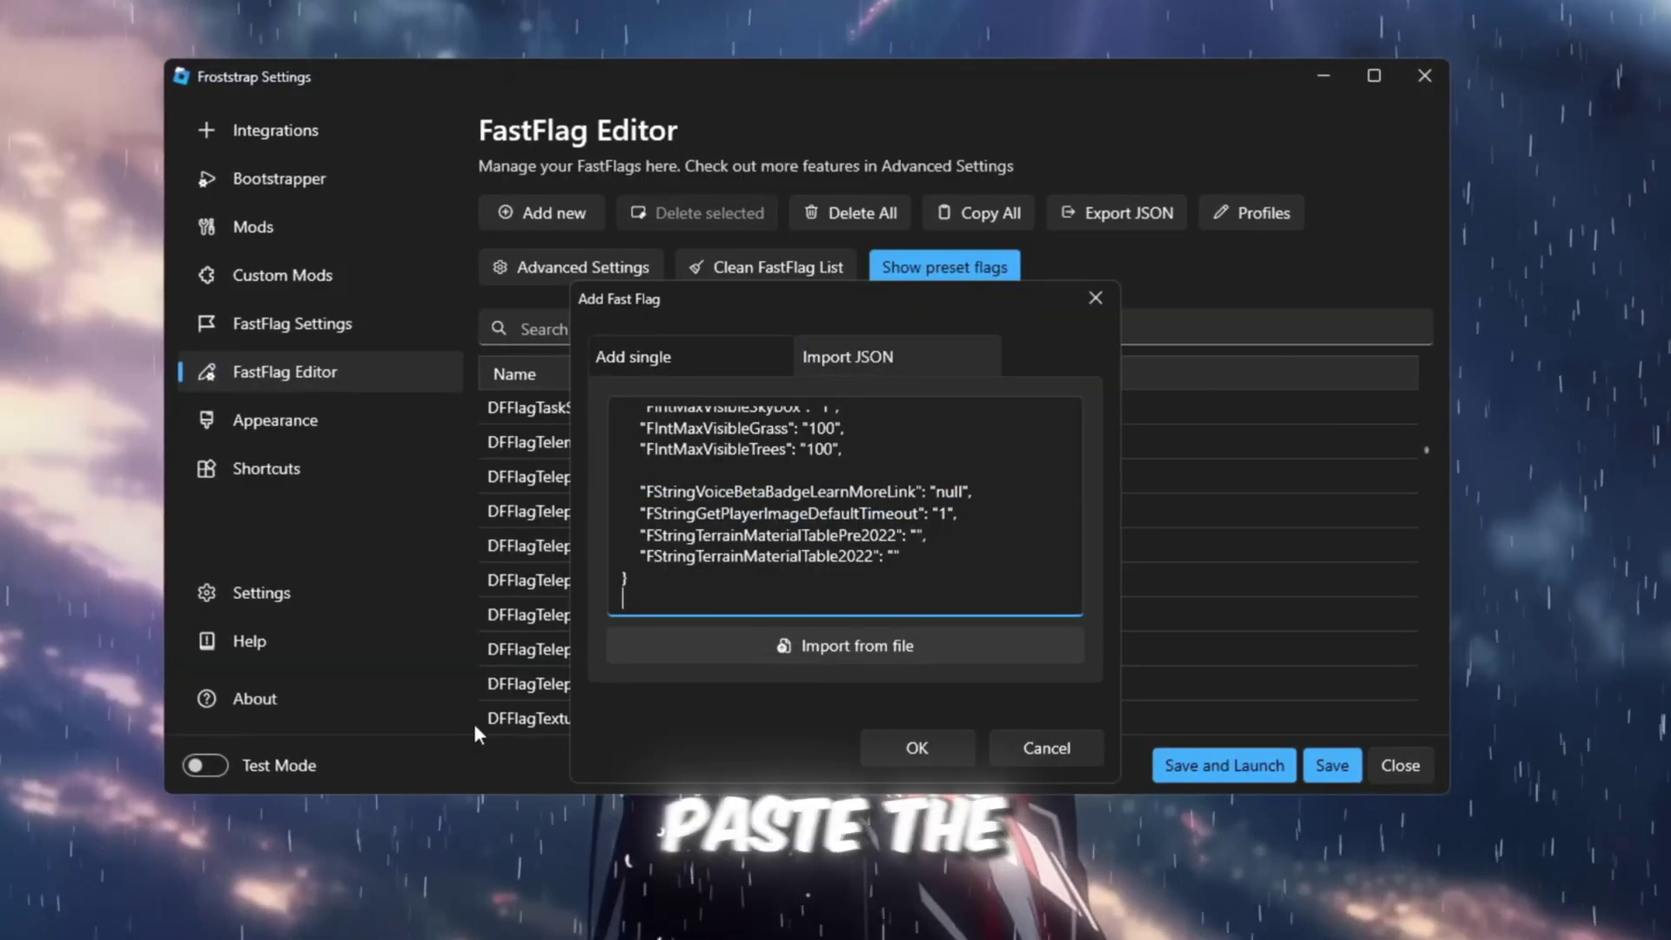
{"action": "left_click", "coordinate": [903, 764]}
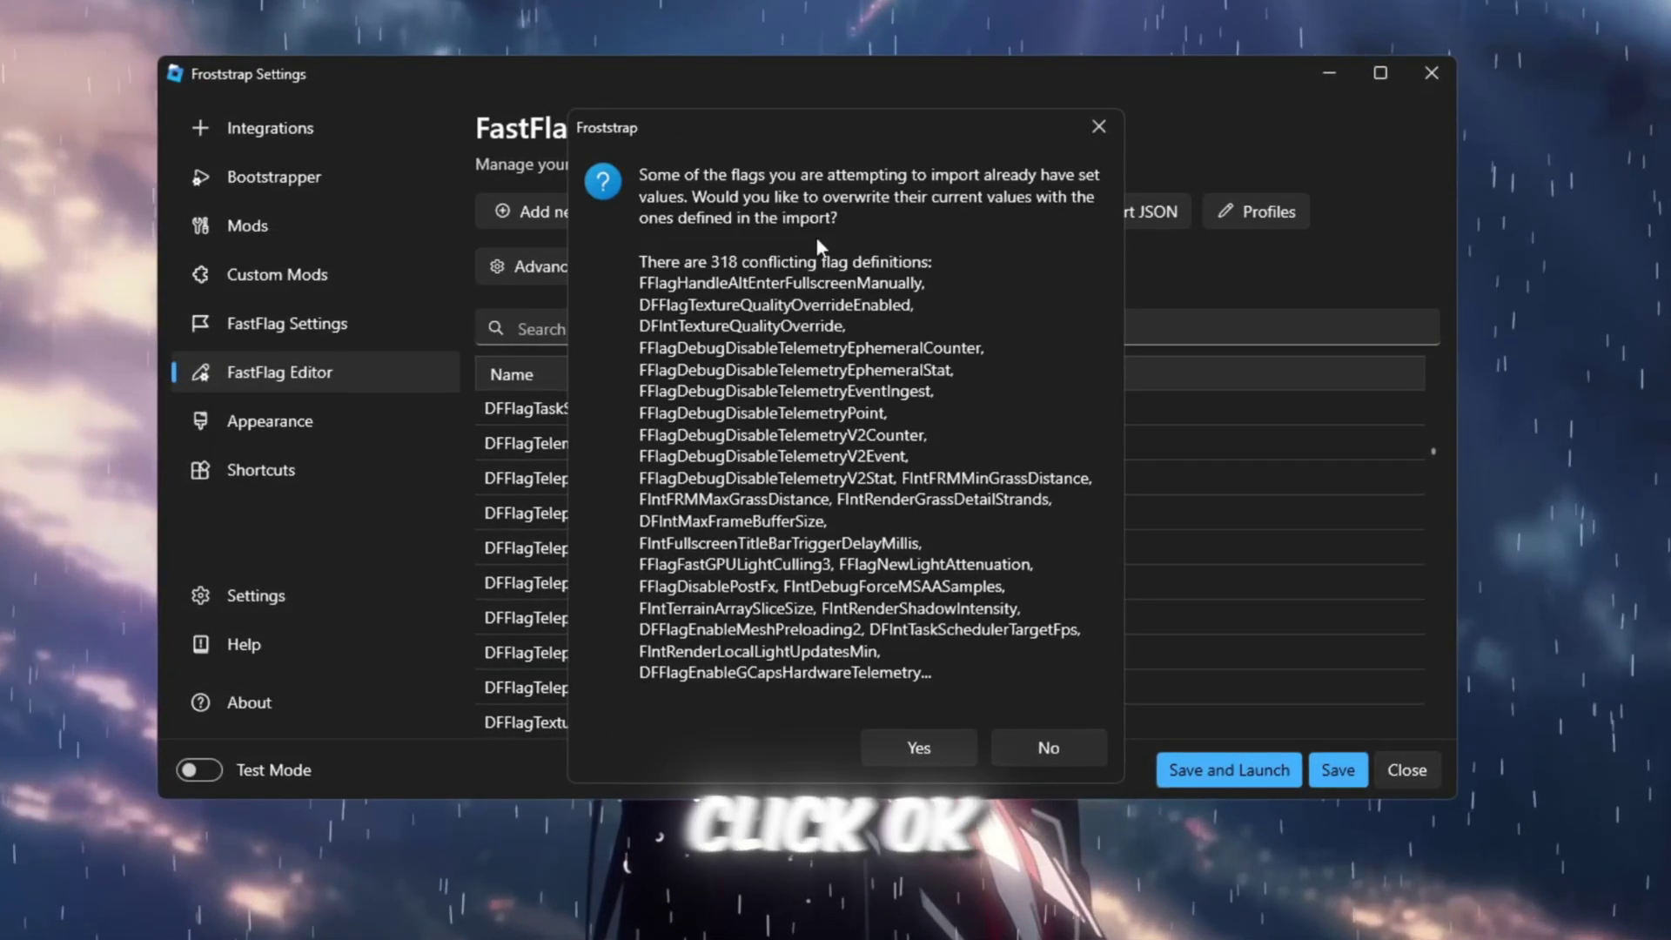
{"action": "left_click", "coordinate": [905, 744]}
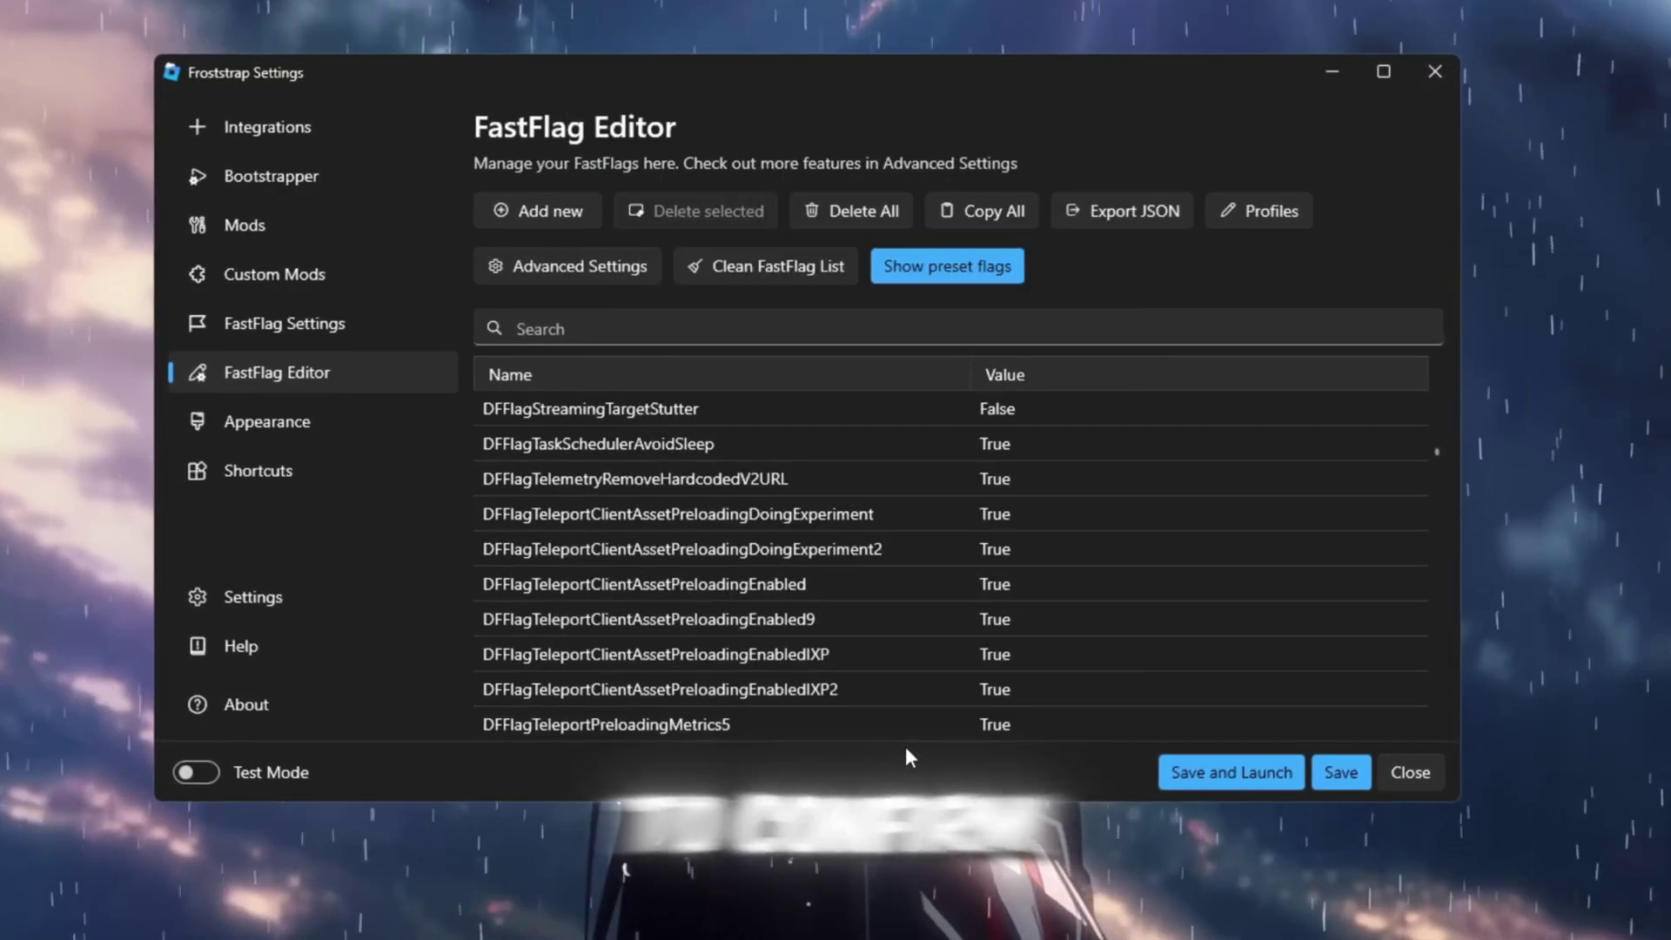
- Review the imported flags in Froststrap's FastFlag Editor and save the settings
{"action": "scroll", "coordinate": [983, 562], "scroll_direction": "down", "scroll_amount": 10}
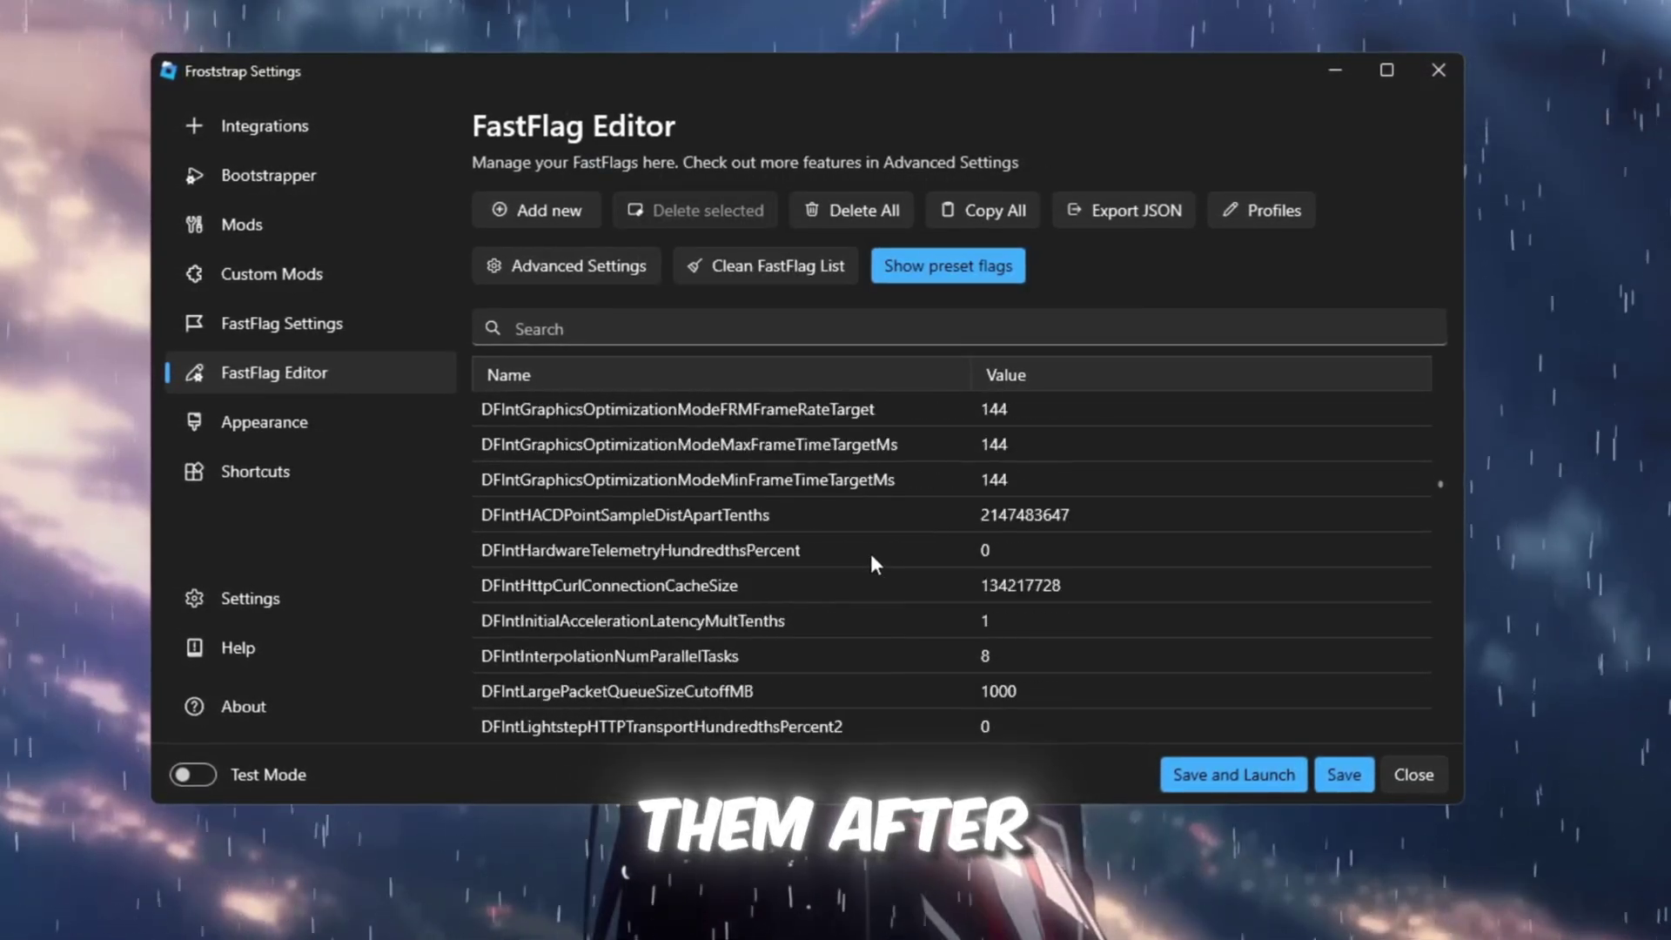
{"action": "scroll", "coordinate": [870, 554], "scroll_direction": "down", "scroll_amount": 10}
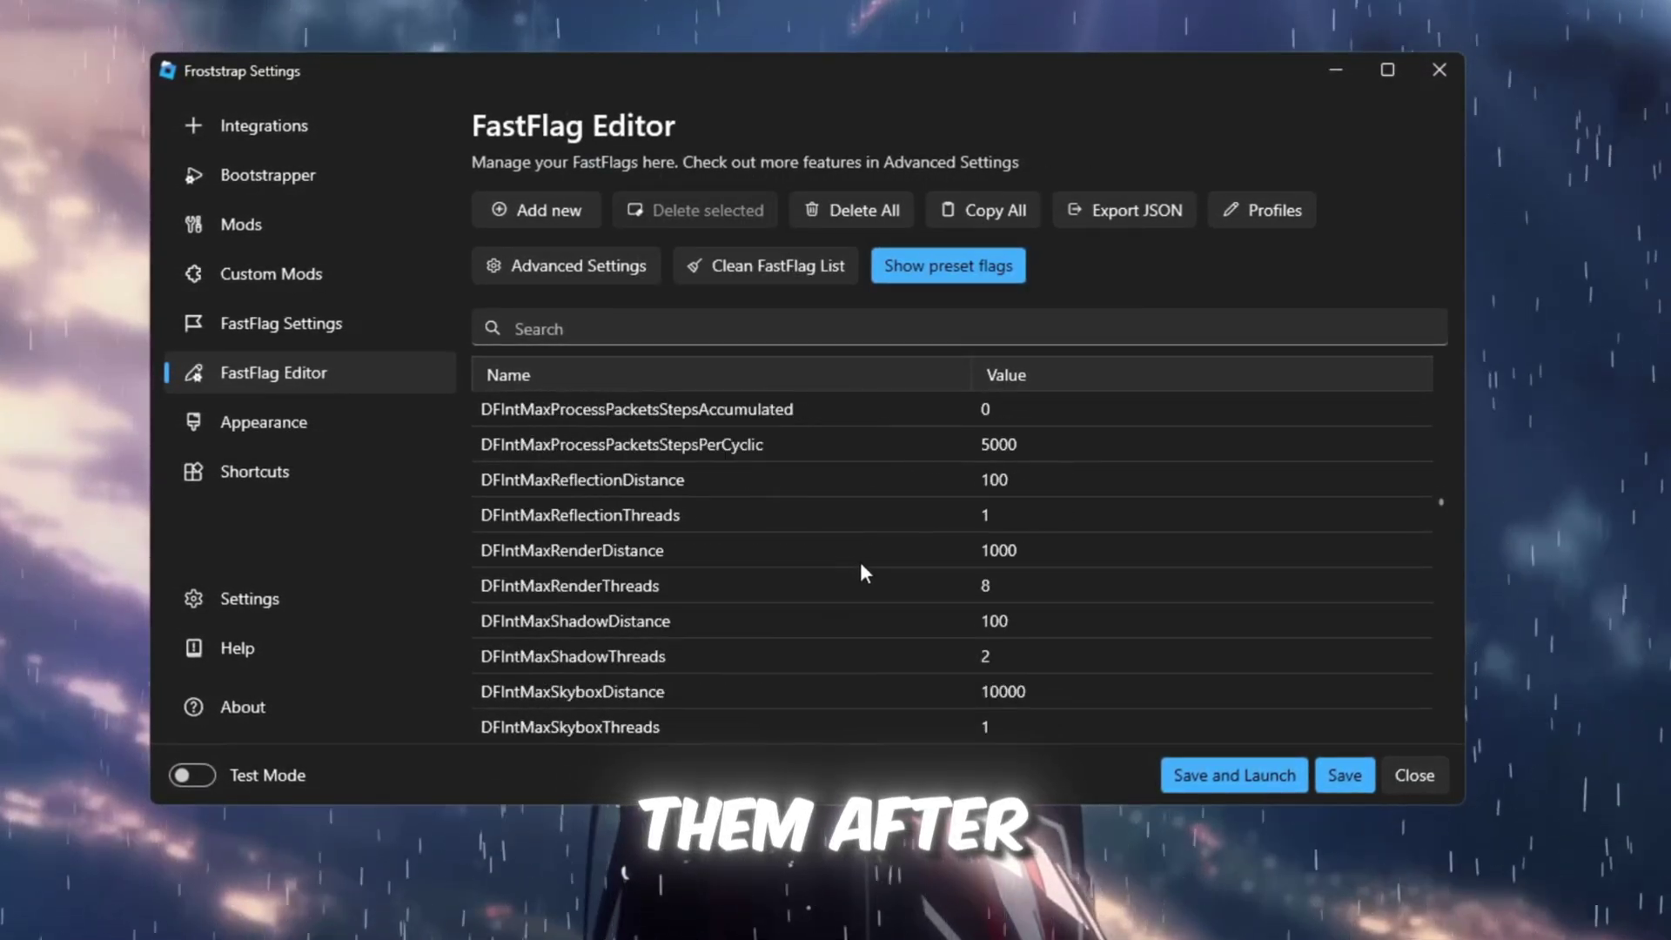
{"action": "left_click", "coordinate": [1375, 776]}
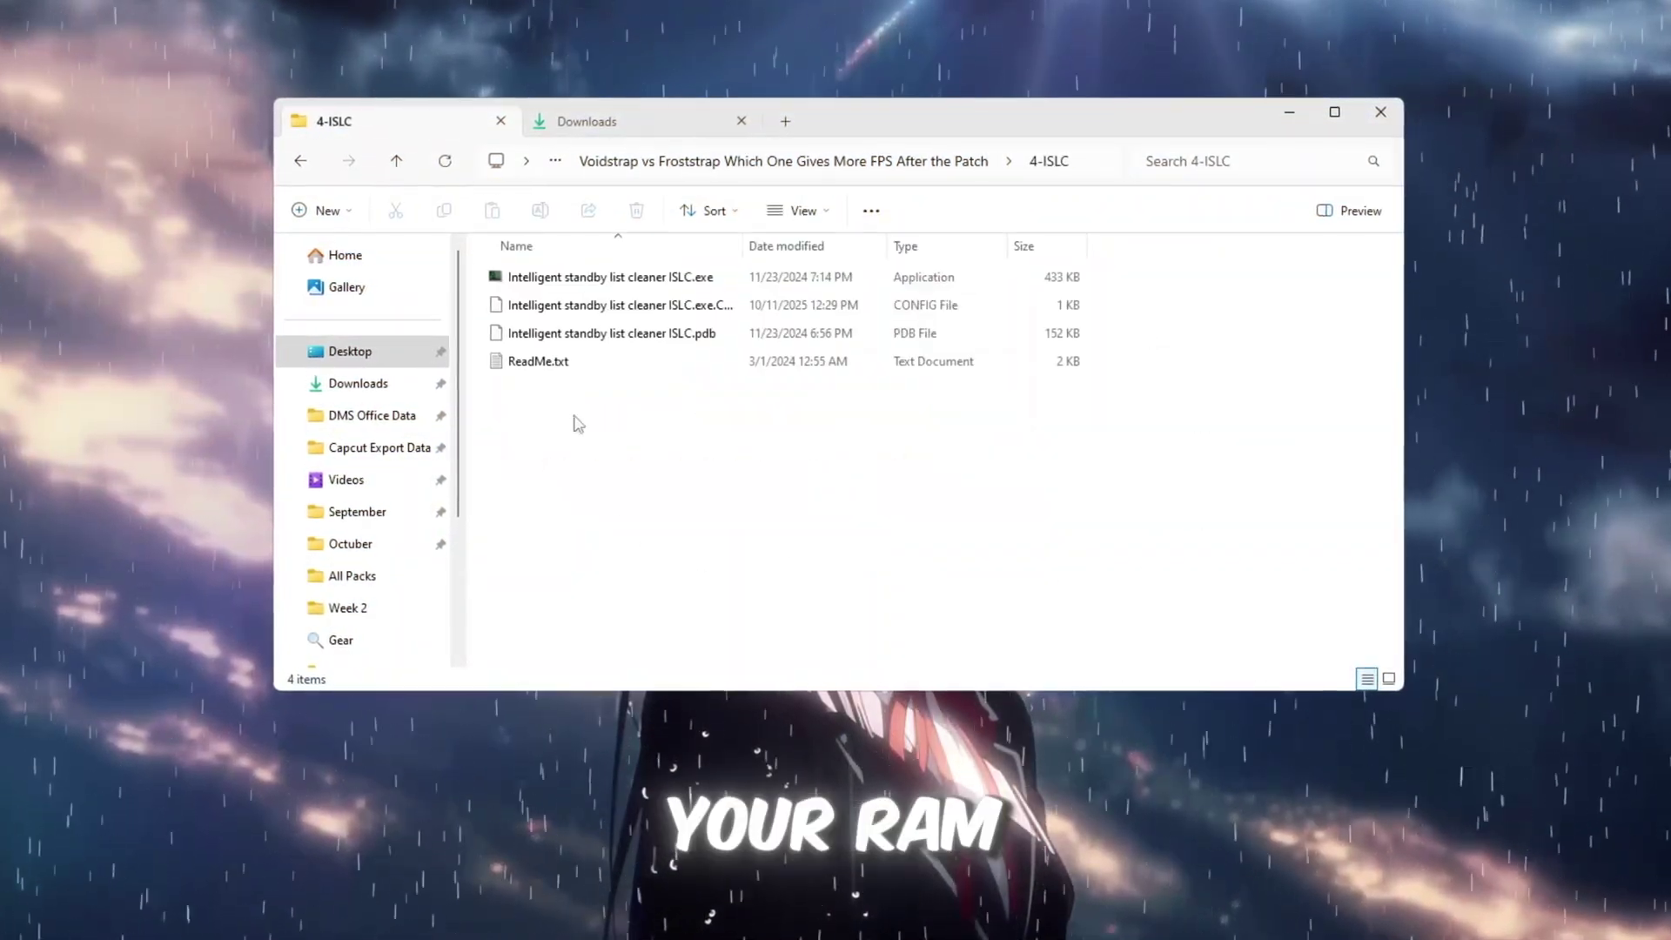
- Launch Intelligent standby list cleaner ISLC.exe from the 4-ISLC folder and minimize the folder window
{"action": "left_click", "coordinate": [576, 276]}
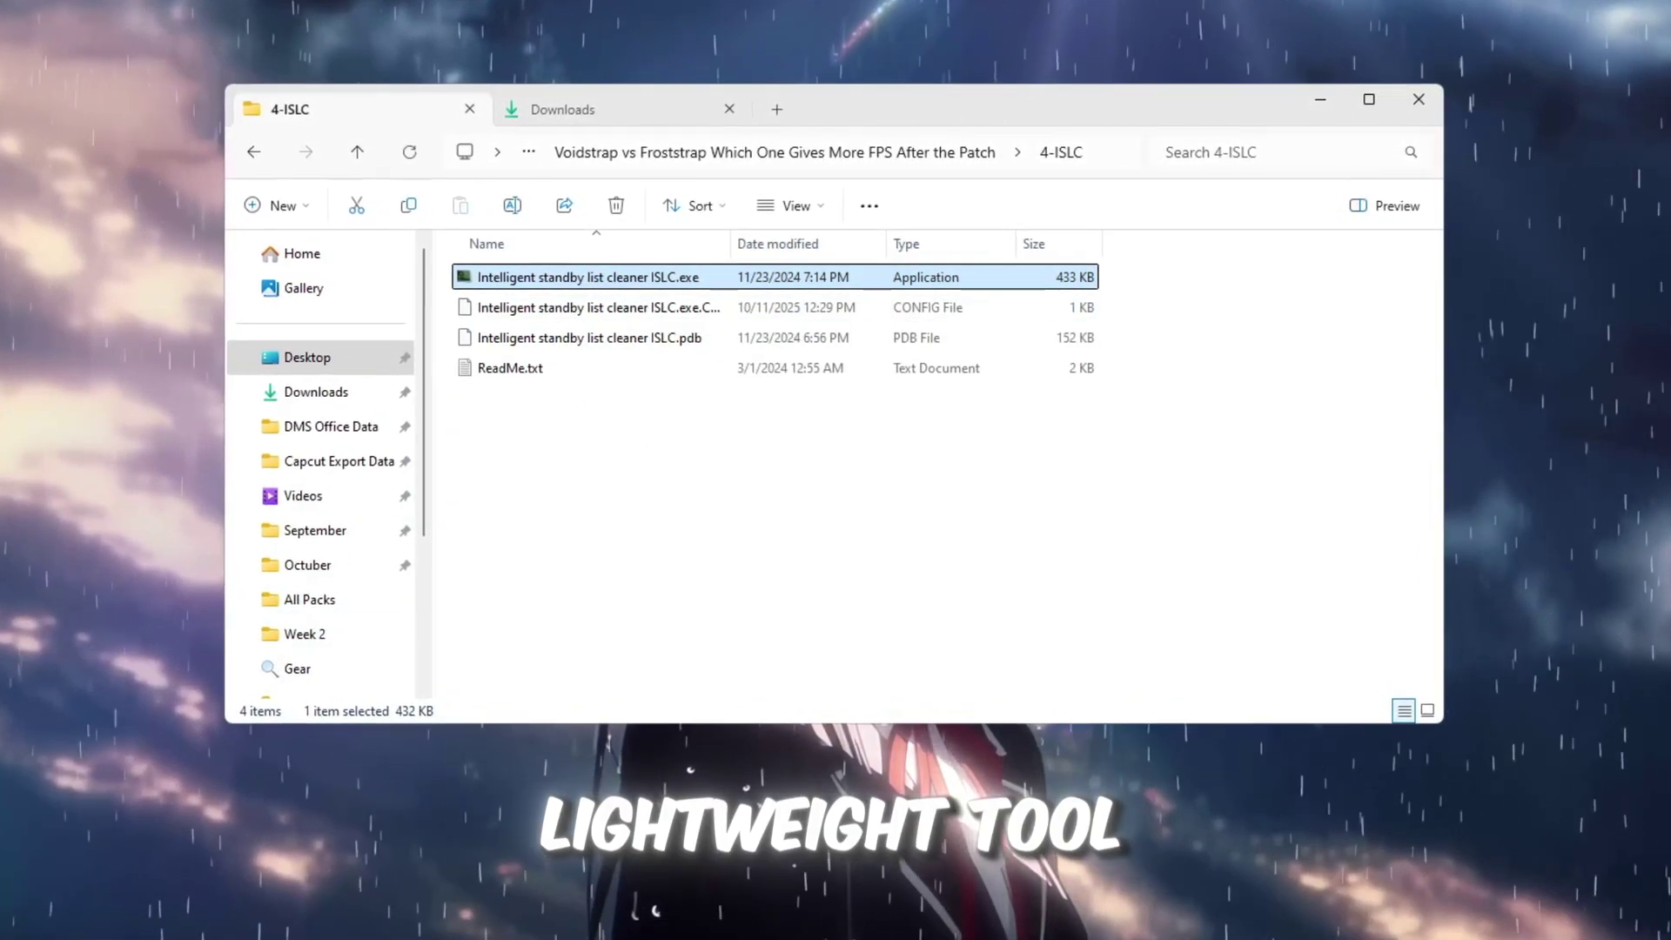
{"action": "key", "text": "Return"}
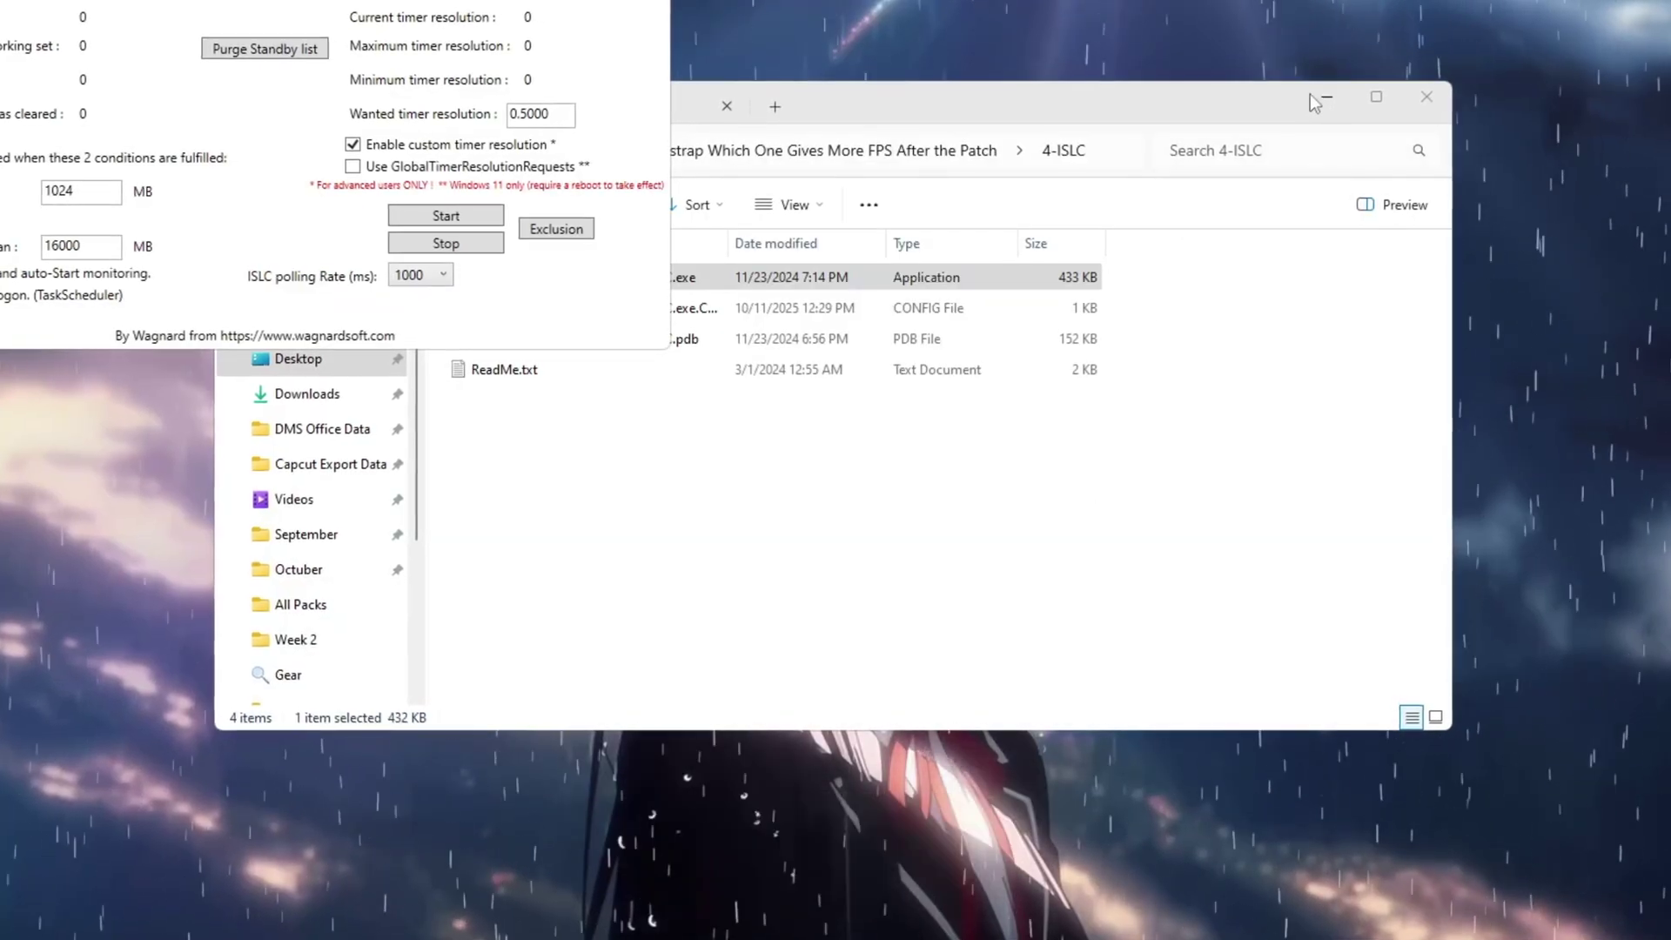
{"action": "left_click", "coordinate": [1316, 101]}
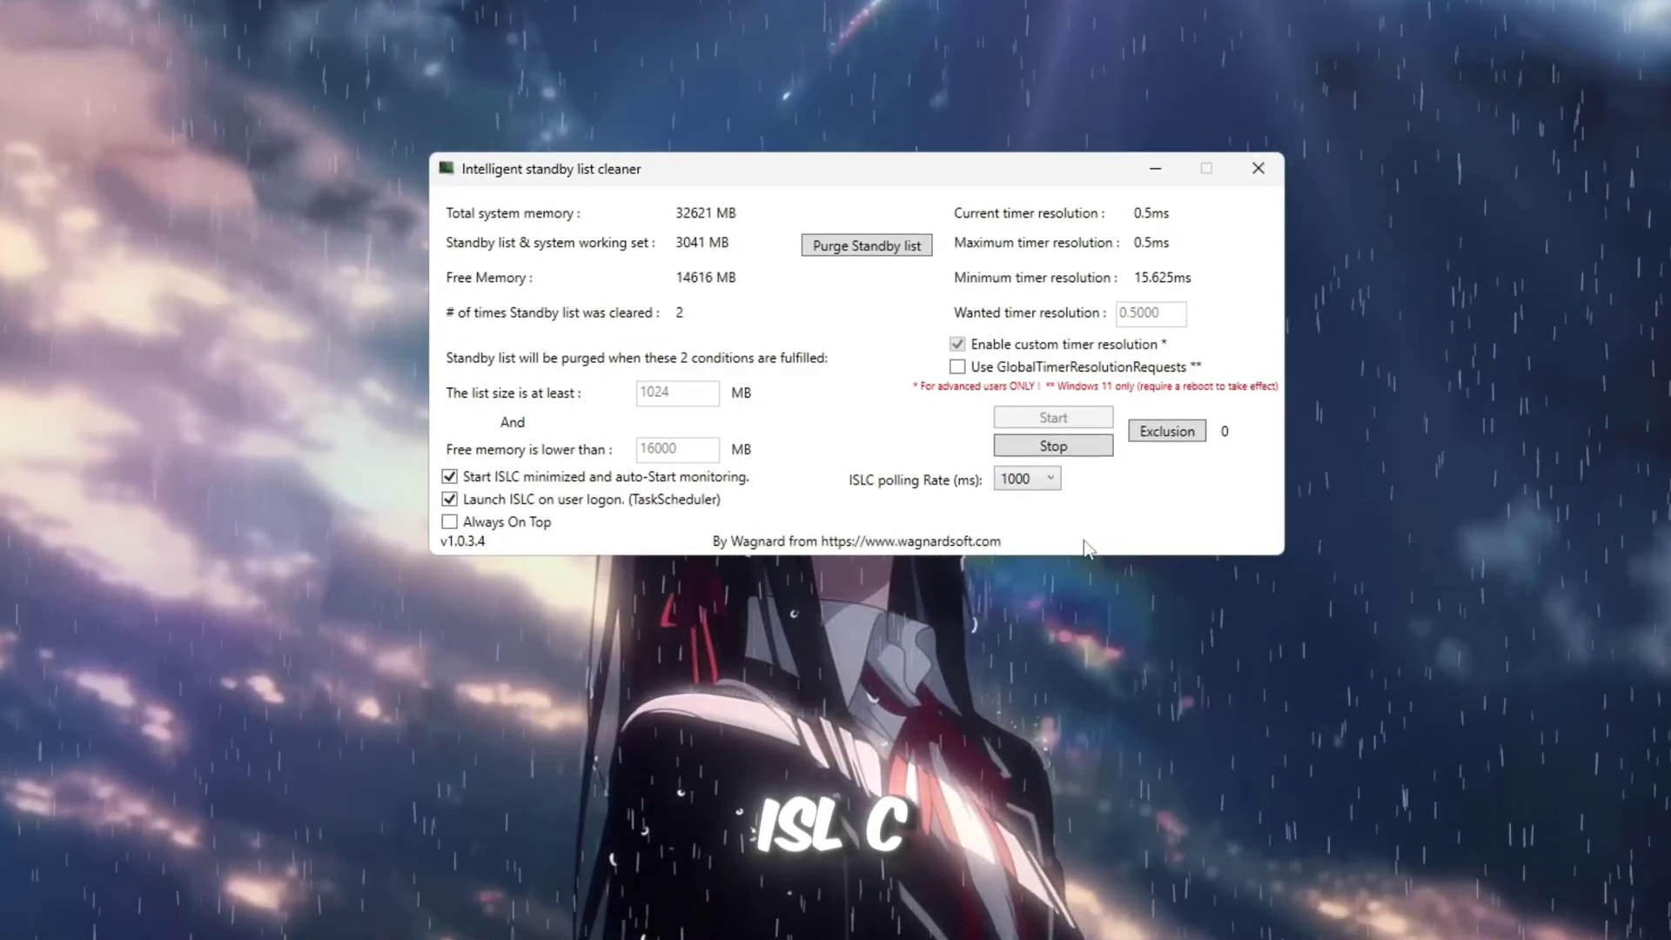
- Stop the running ISLC monitoring and purge the standby list
{"action": "left_click", "coordinate": [1052, 445]}
{"action": "left_click", "coordinate": [866, 246]}
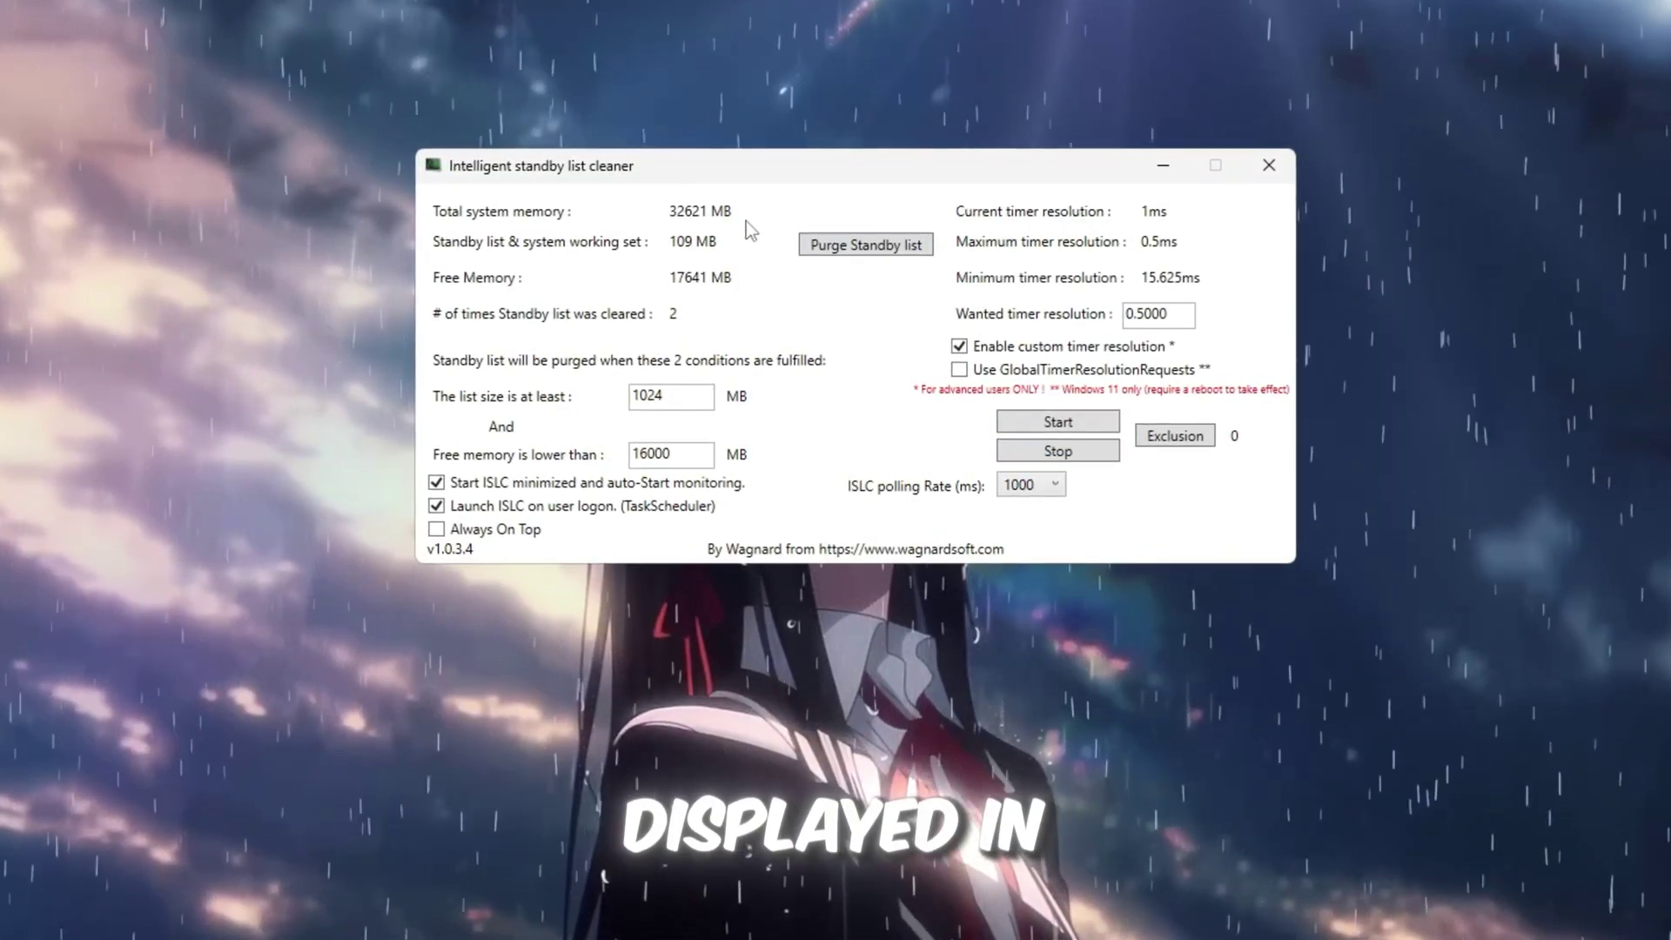
- Set the free-memory purge threshold to 16000 MB and leave minimized start with auto-start monitoring enabled
{"action": "double_click", "coordinate": [651, 453]}
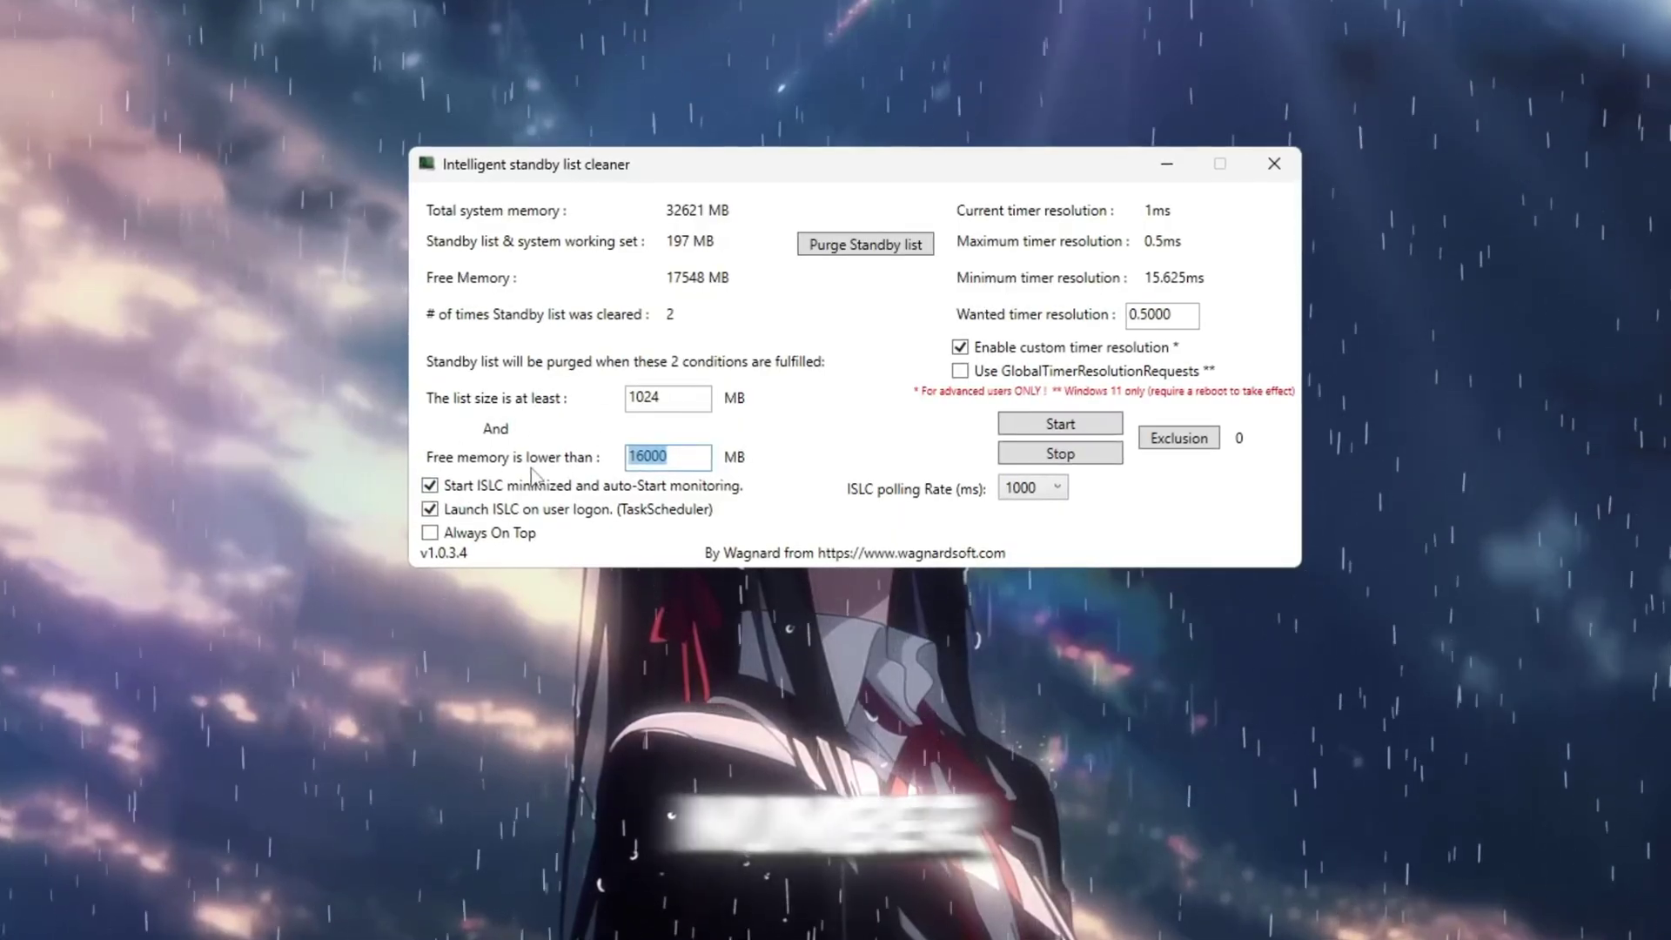
{"action": "type", "text": "16000"}
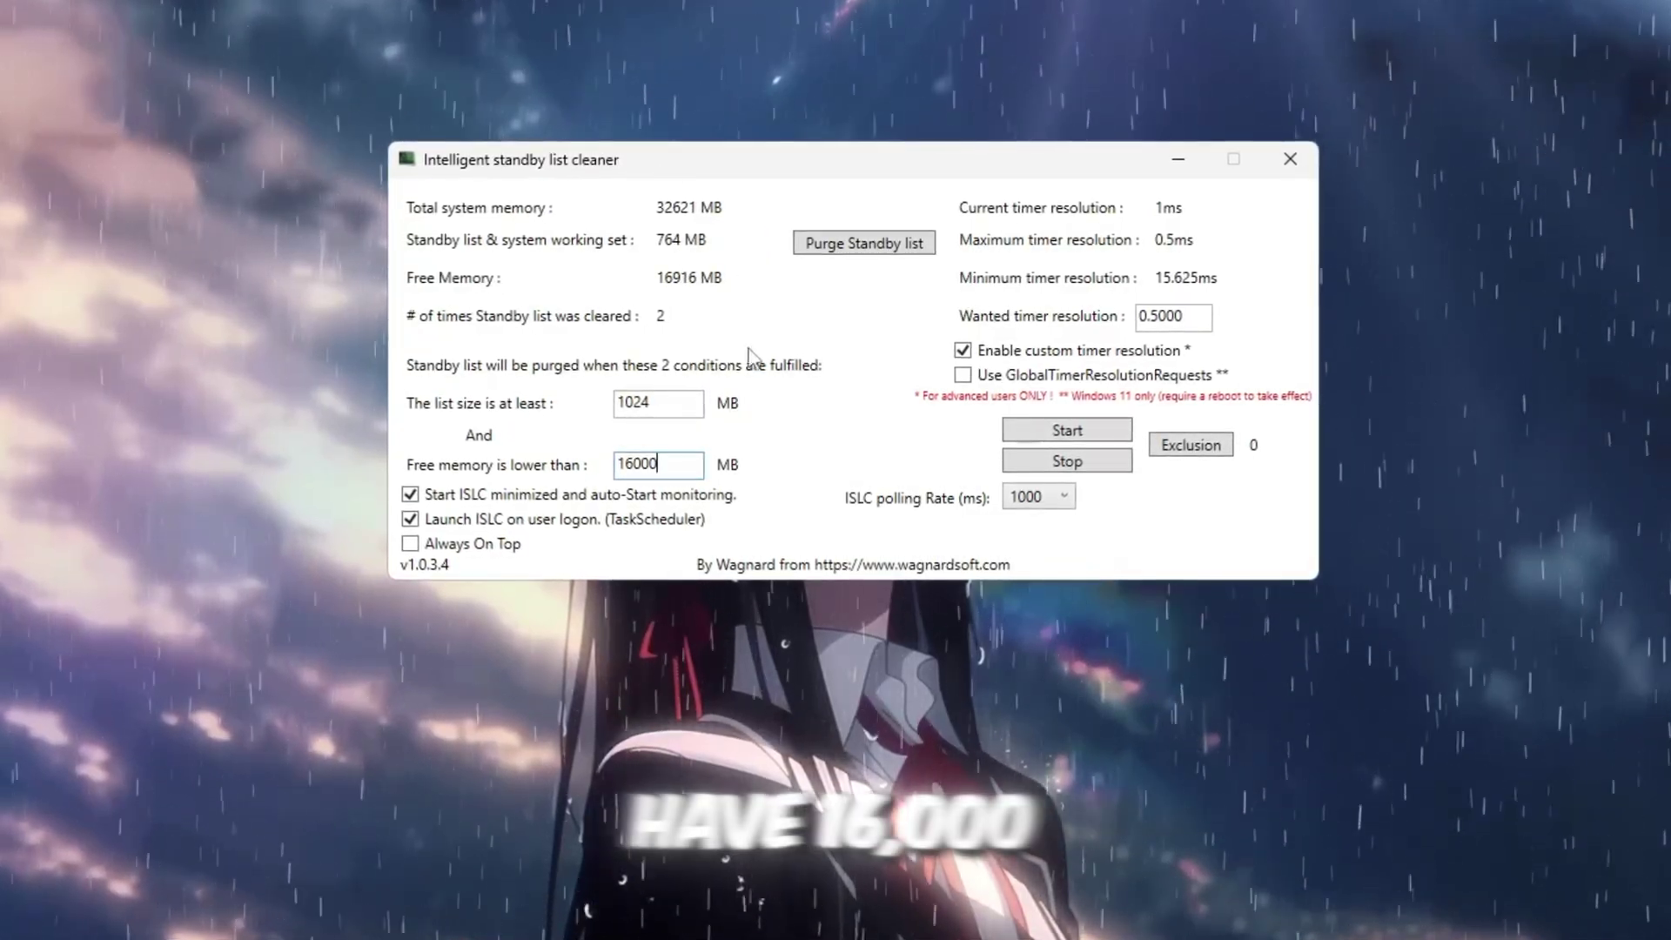
{"action": "double_click", "coordinate": [639, 463]}
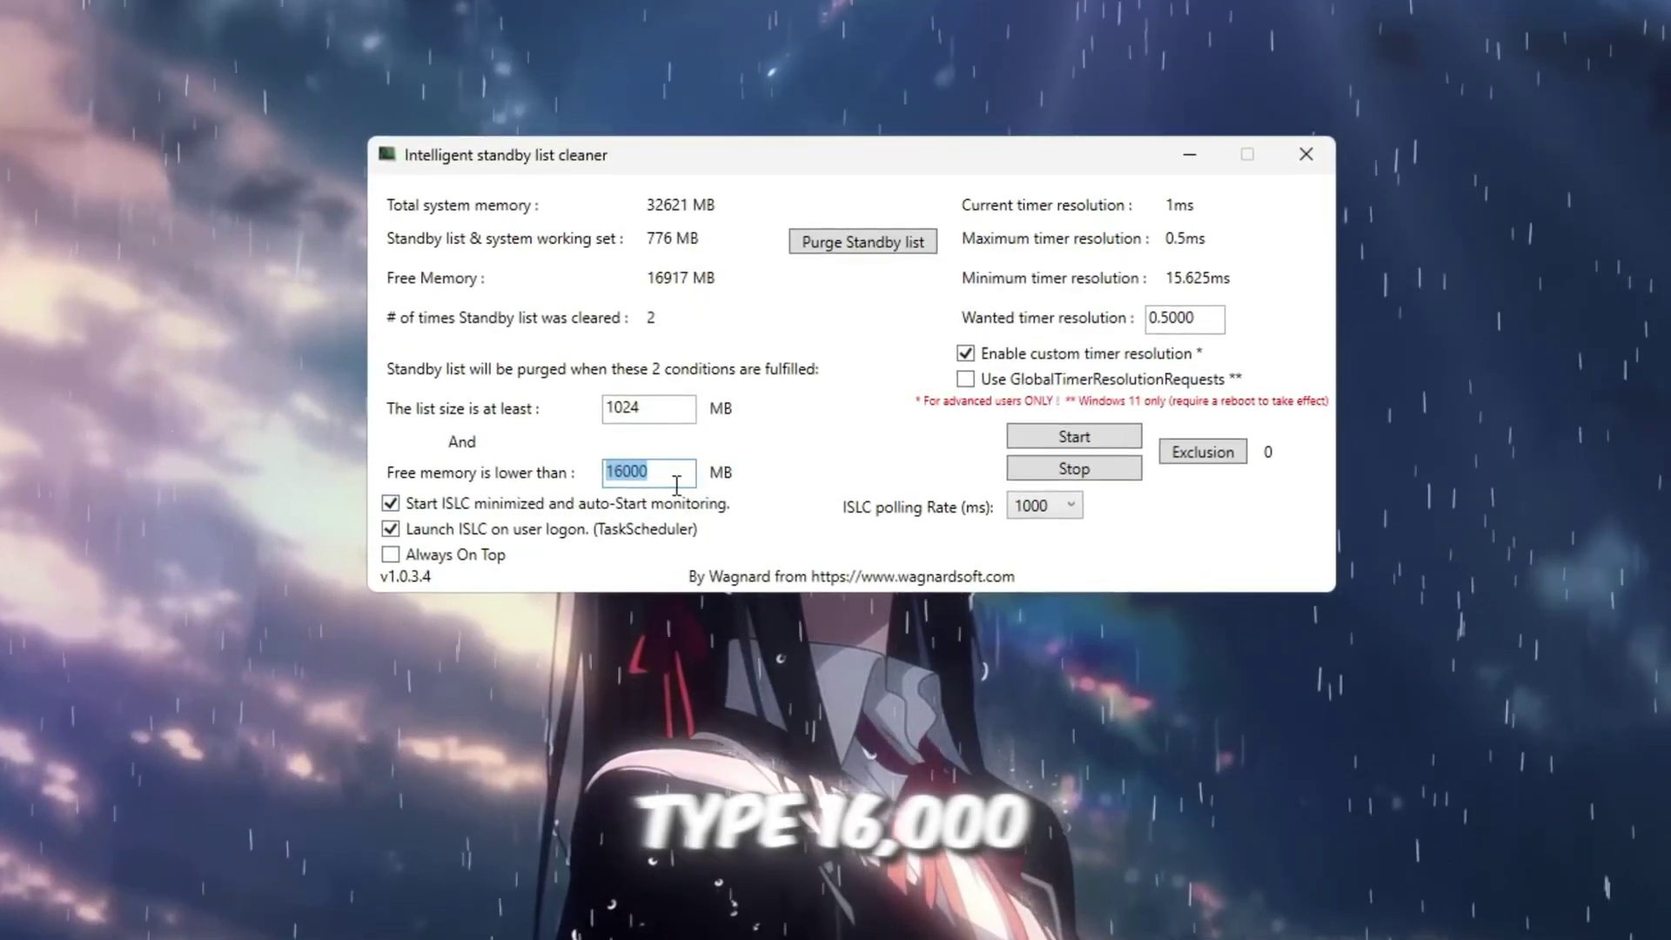
{"action": "type", "text": "16000"}
{"action": "left_click", "coordinate": [405, 510]}
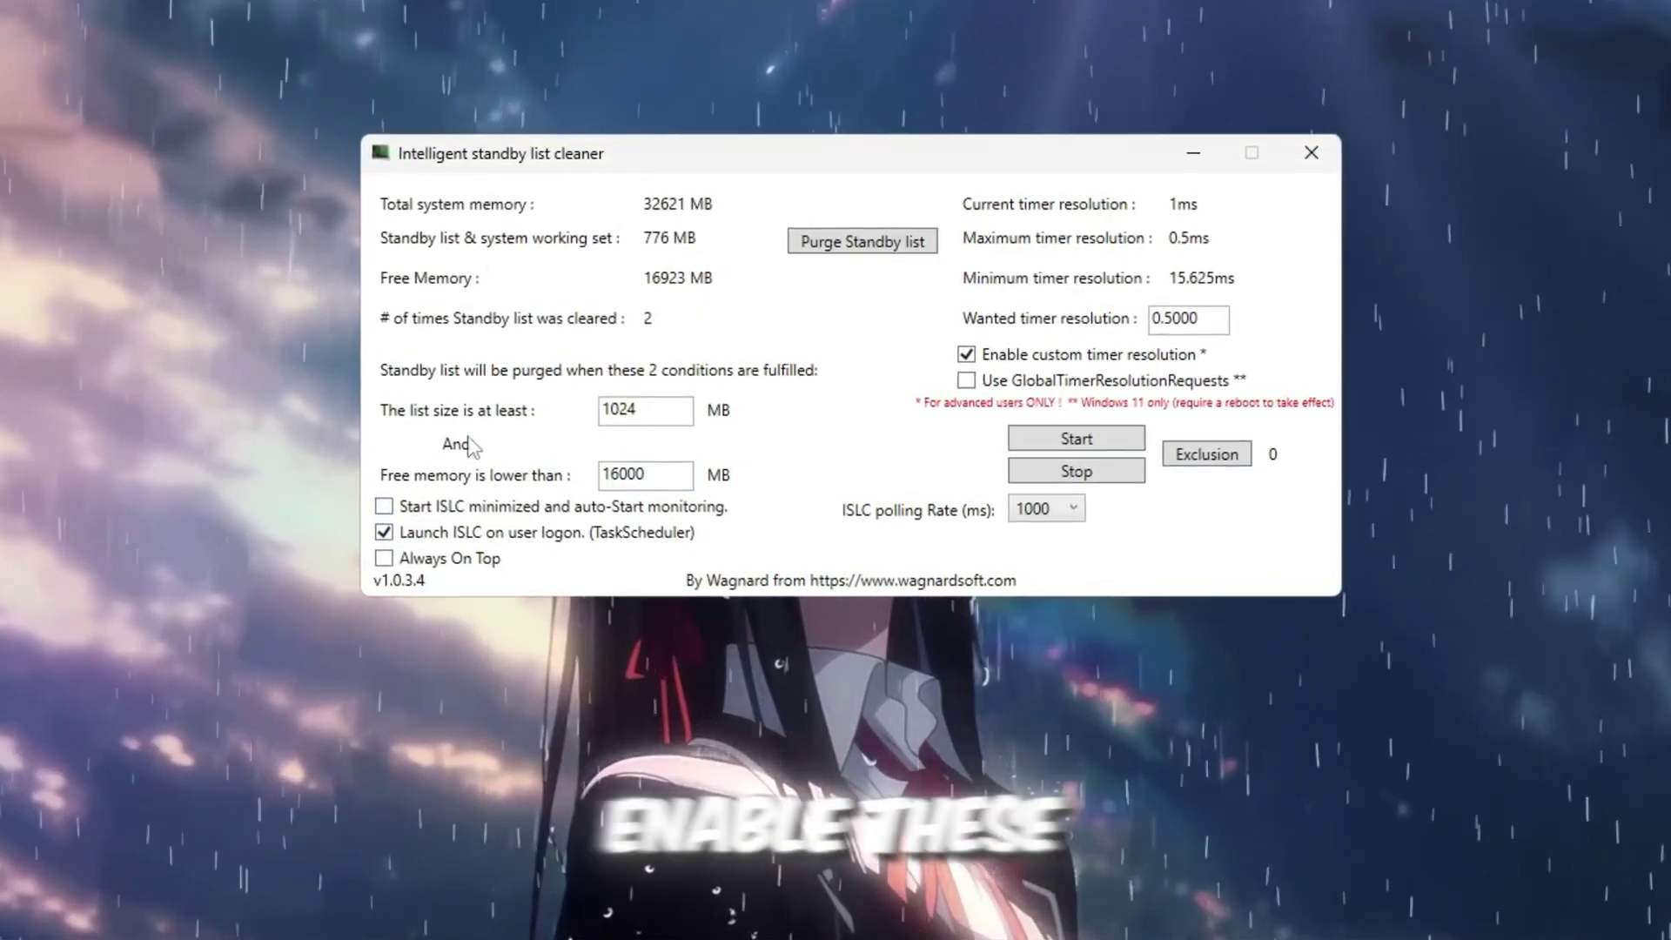
{"action": "left_click", "coordinate": [386, 507]}
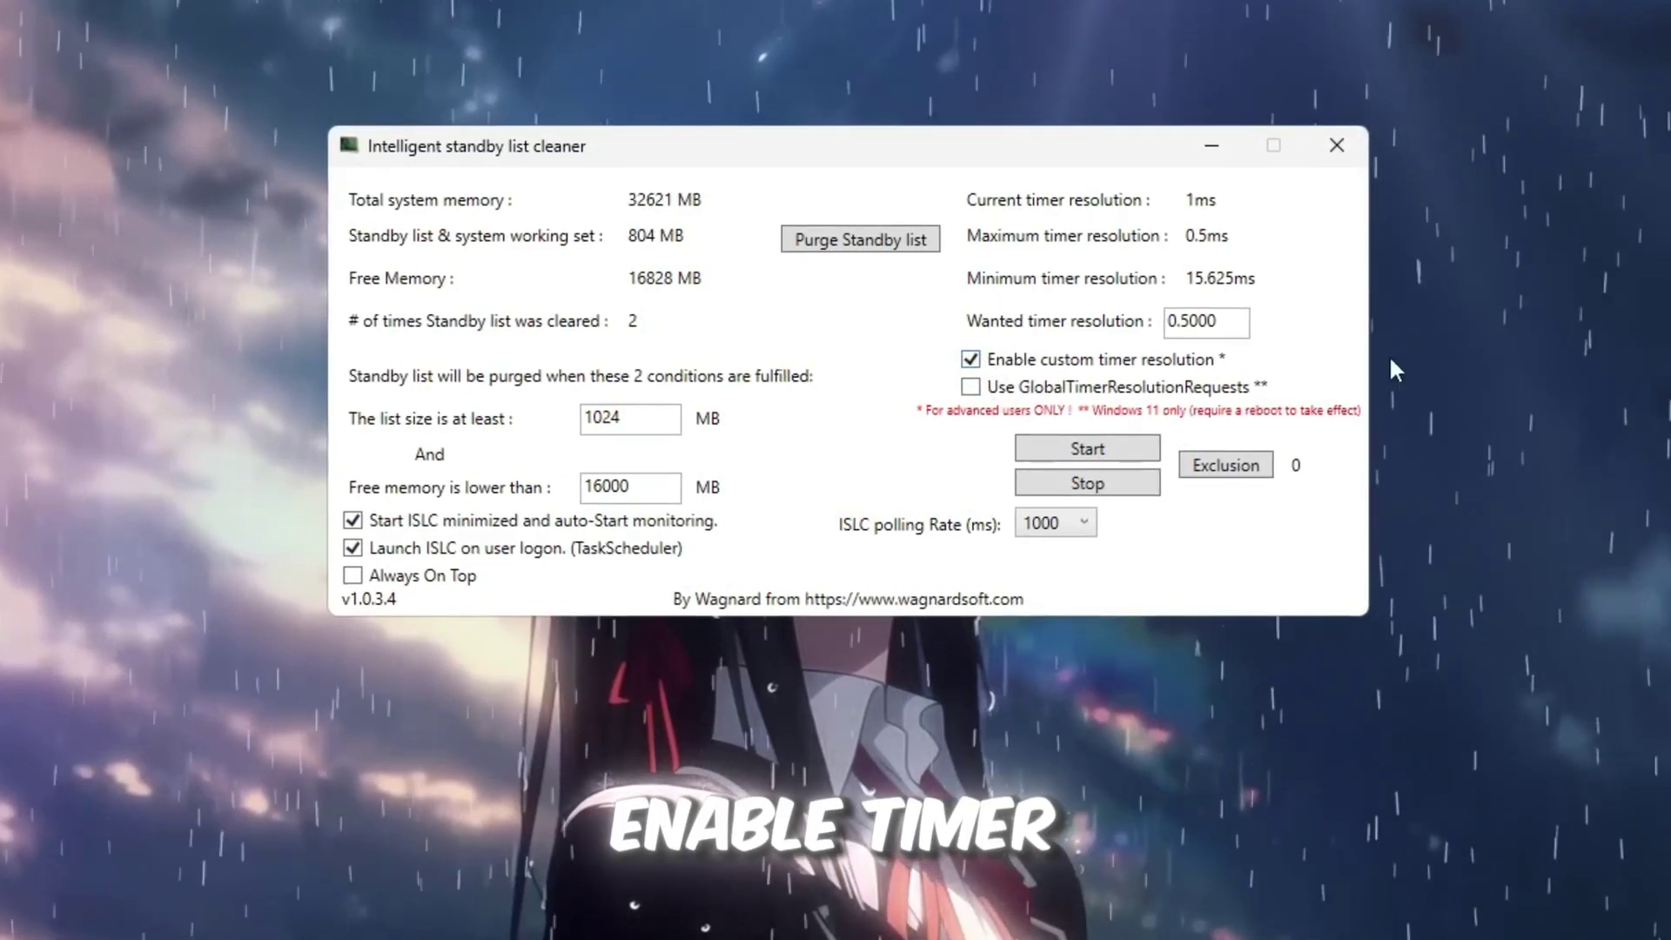
- Keep the wanted timer resolution at 0.5000 and the ISLC polling rate at 1000 ms
{"action": "double_click", "coordinate": [1210, 323]}
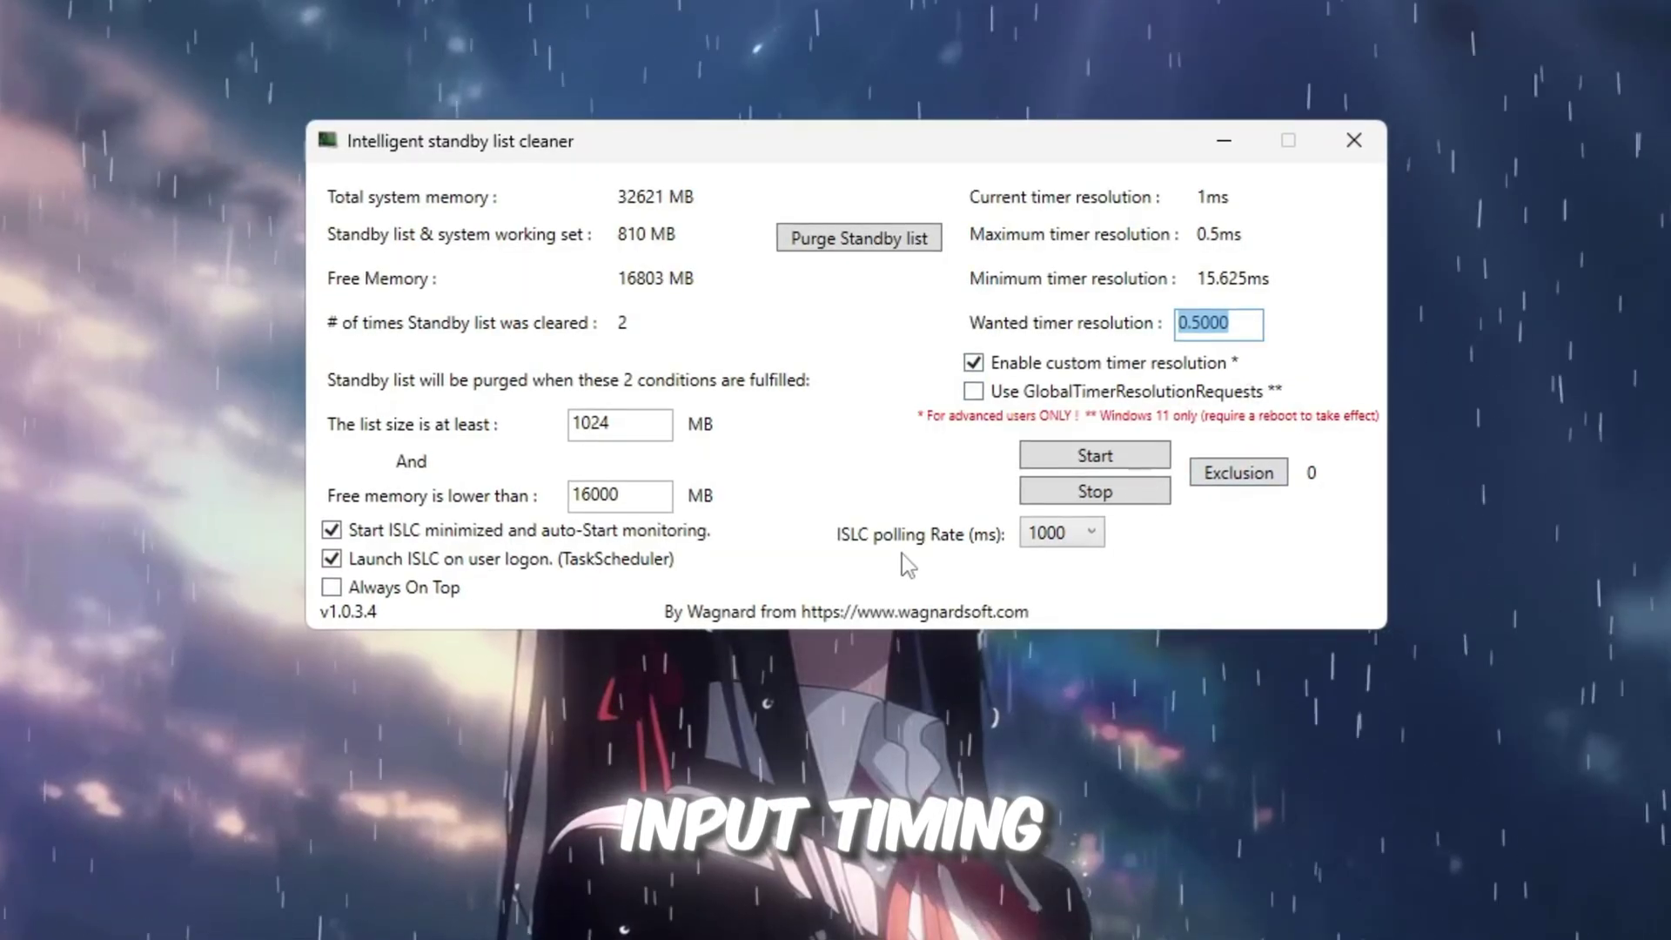
{"action": "left_click", "coordinate": [1058, 532]}
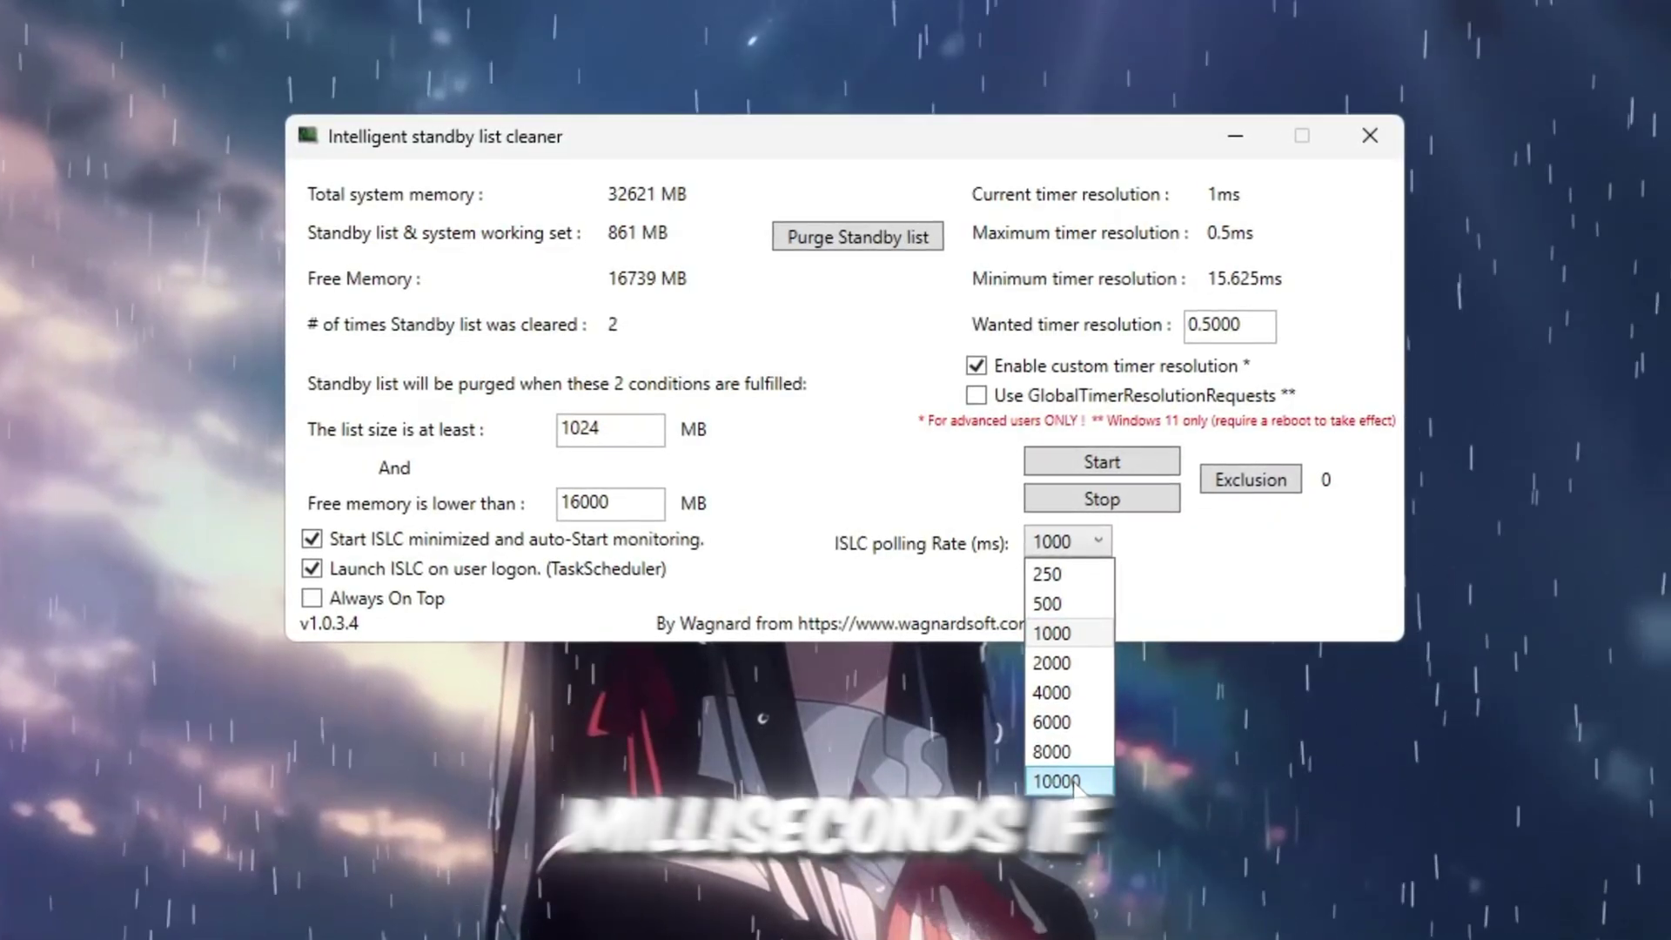
{"action": "left_click", "coordinate": [1094, 643]}
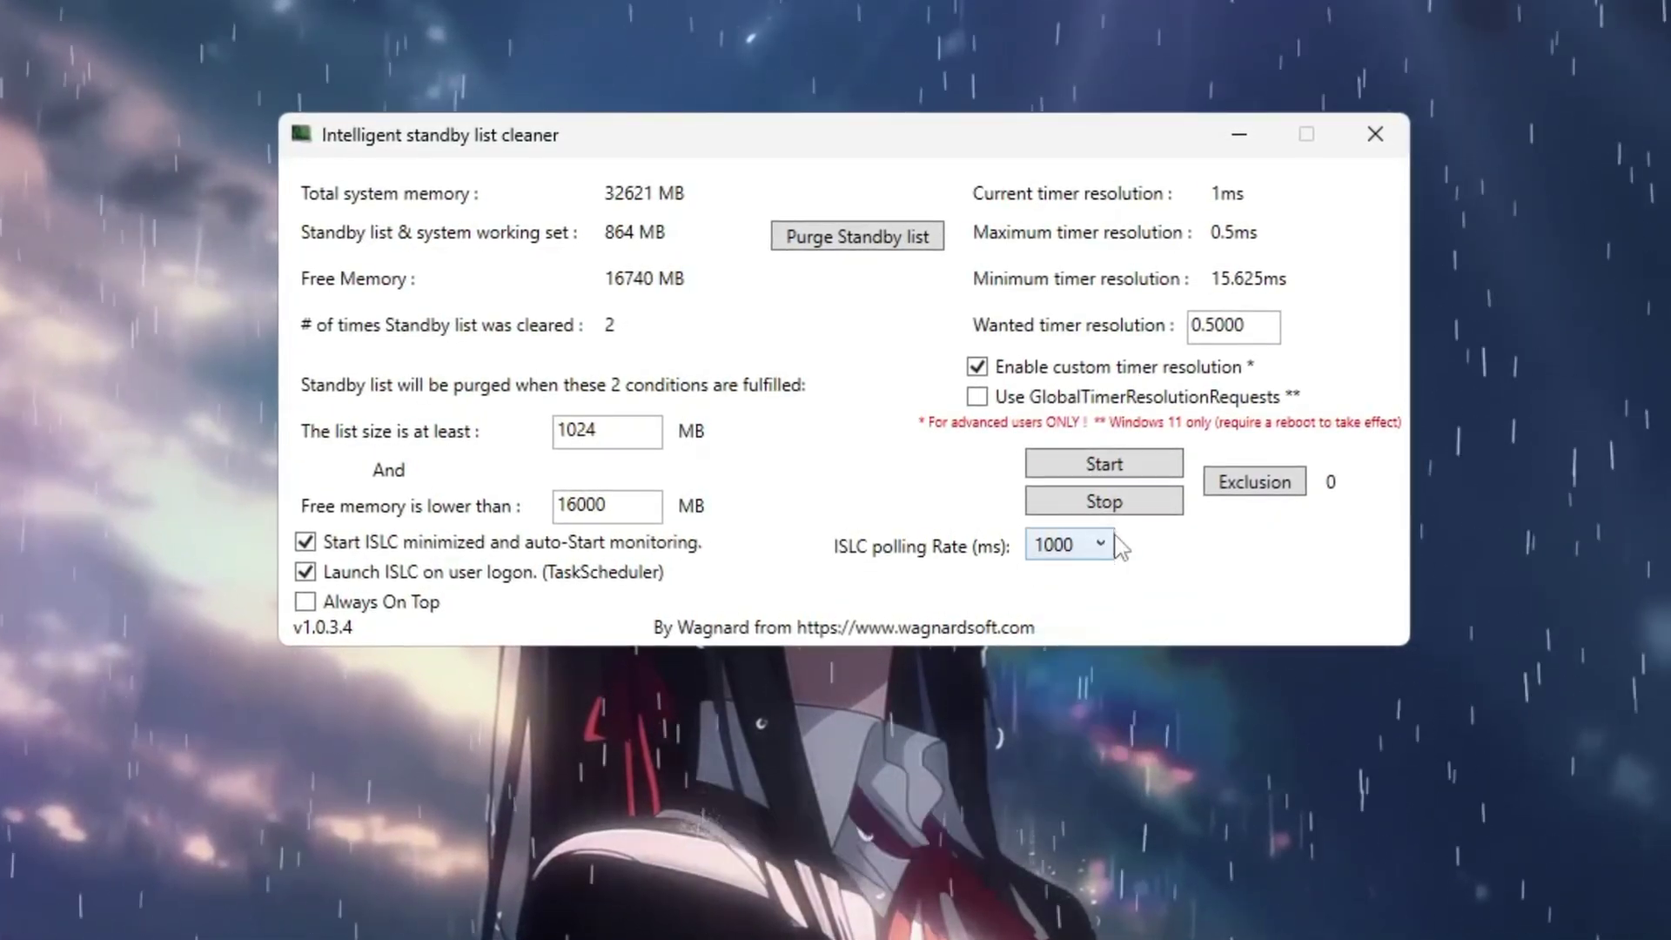
- Start ISLC monitoring with the configured settings and purge the standby list again
{"action": "left_click", "coordinate": [1116, 466]}
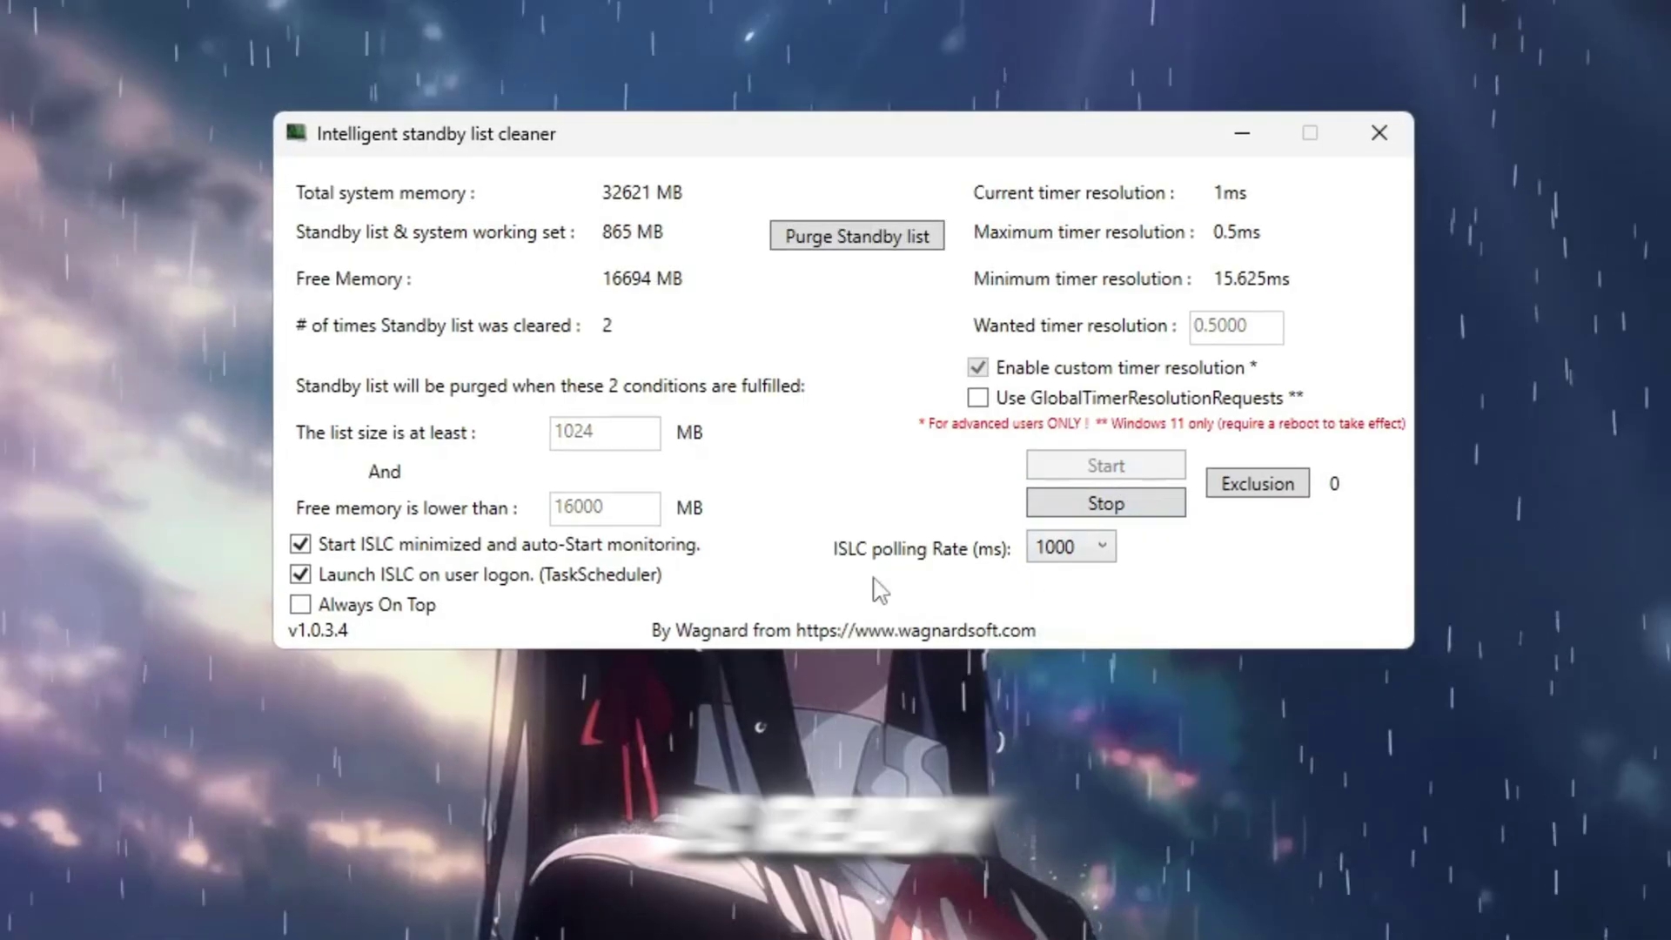
{"action": "left_click", "coordinate": [837, 239]}
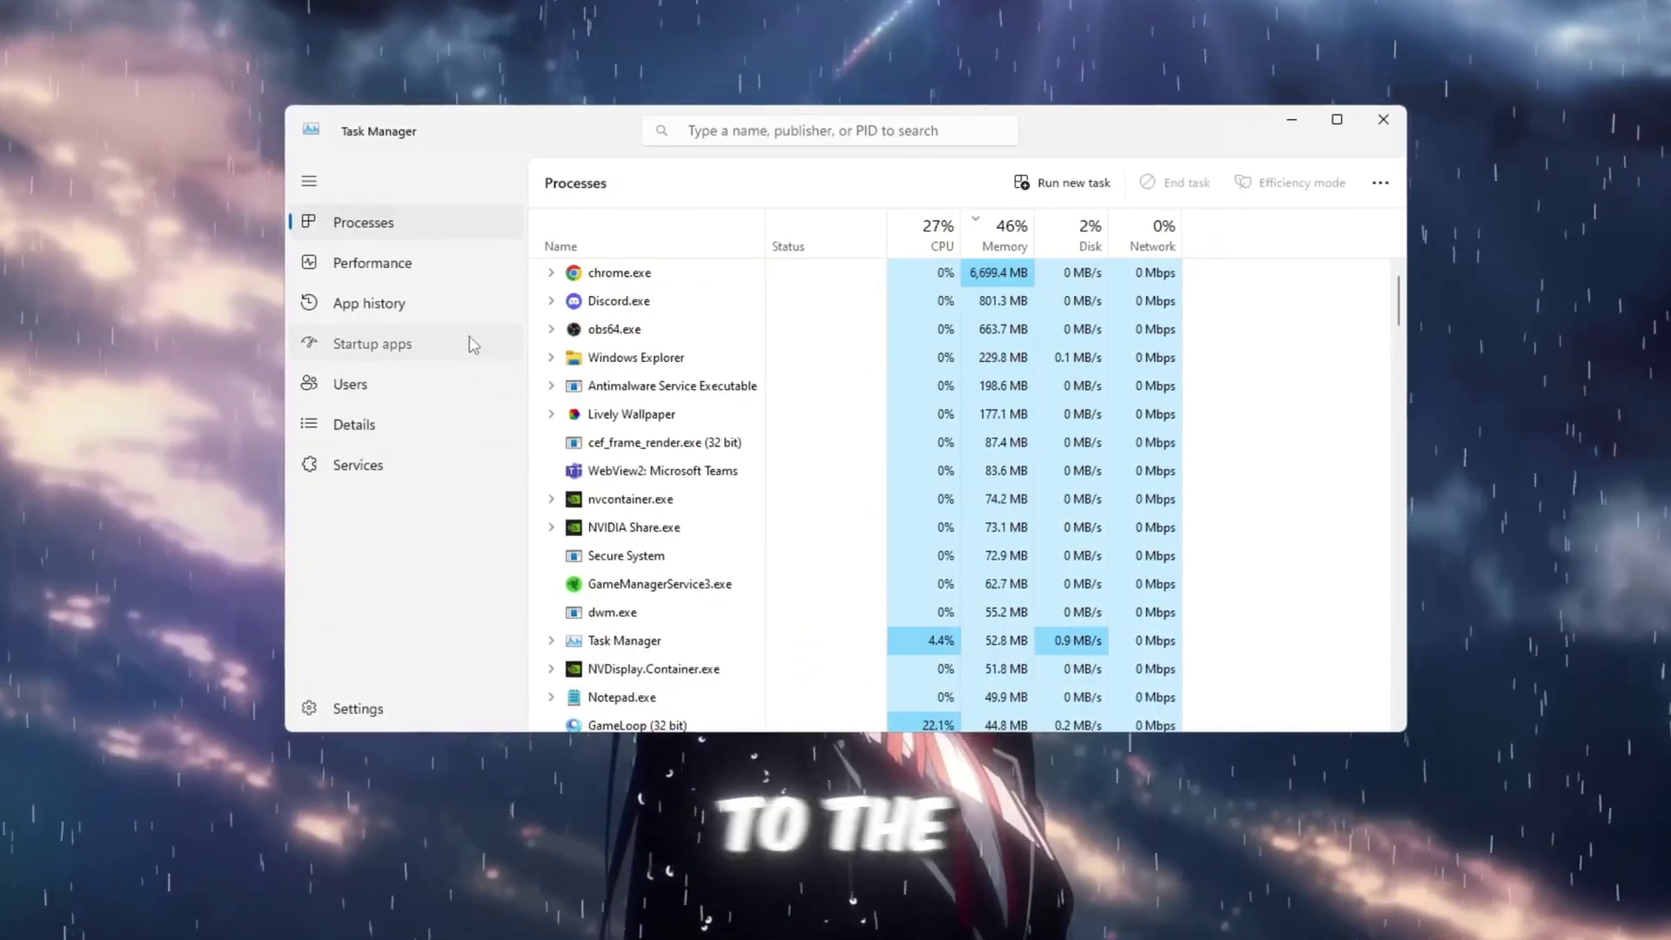
- Switch to Task Manager and look through the startup apps for unneeded programs such as launchers and updaters
{"action": "left_click", "coordinate": [473, 345]}
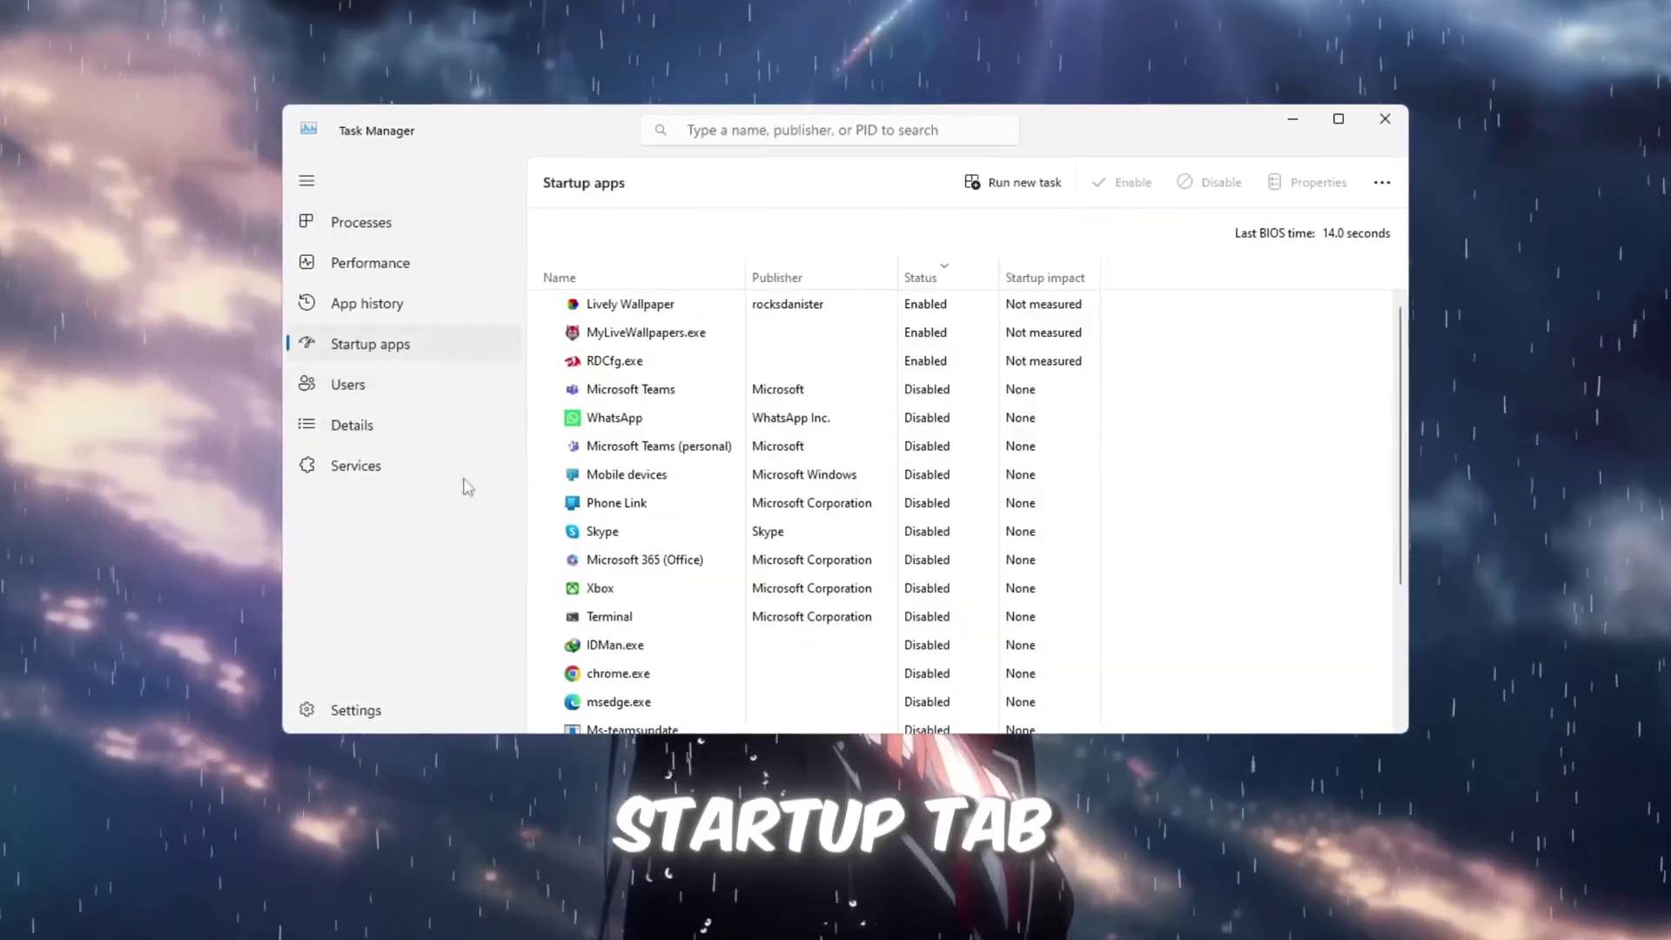
{"action": "scroll", "coordinate": [1218, 479], "scroll_direction": "down", "scroll_amount": 5}
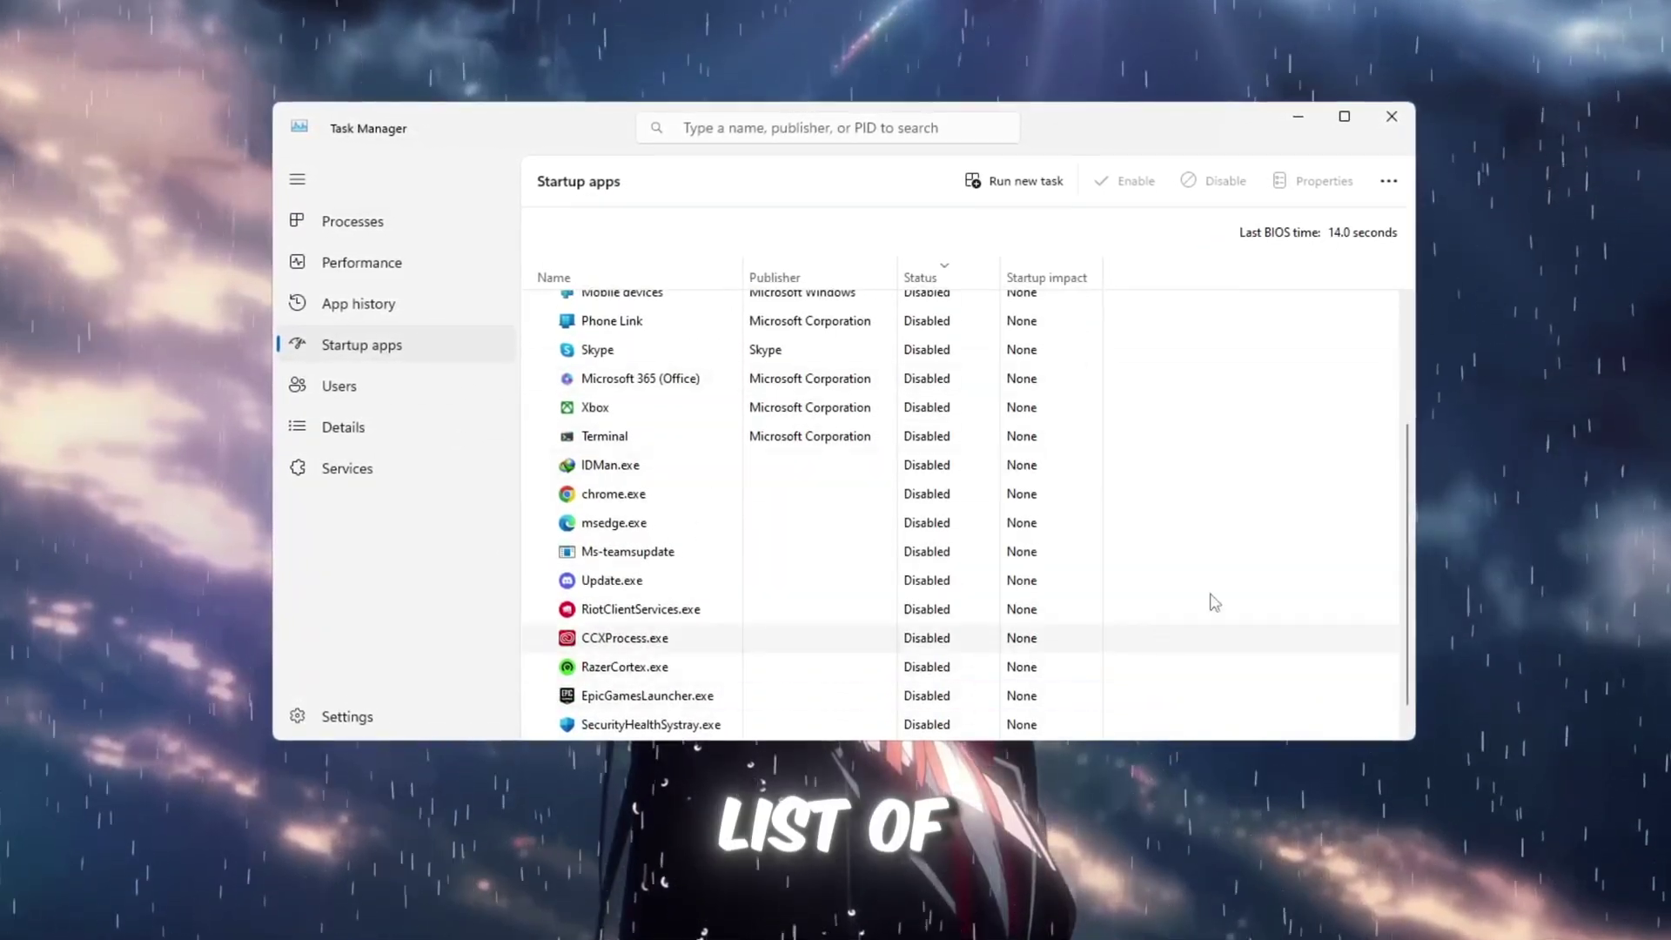
{"action": "scroll", "coordinate": [877, 597], "scroll_direction": "up", "scroll_amount": 5}
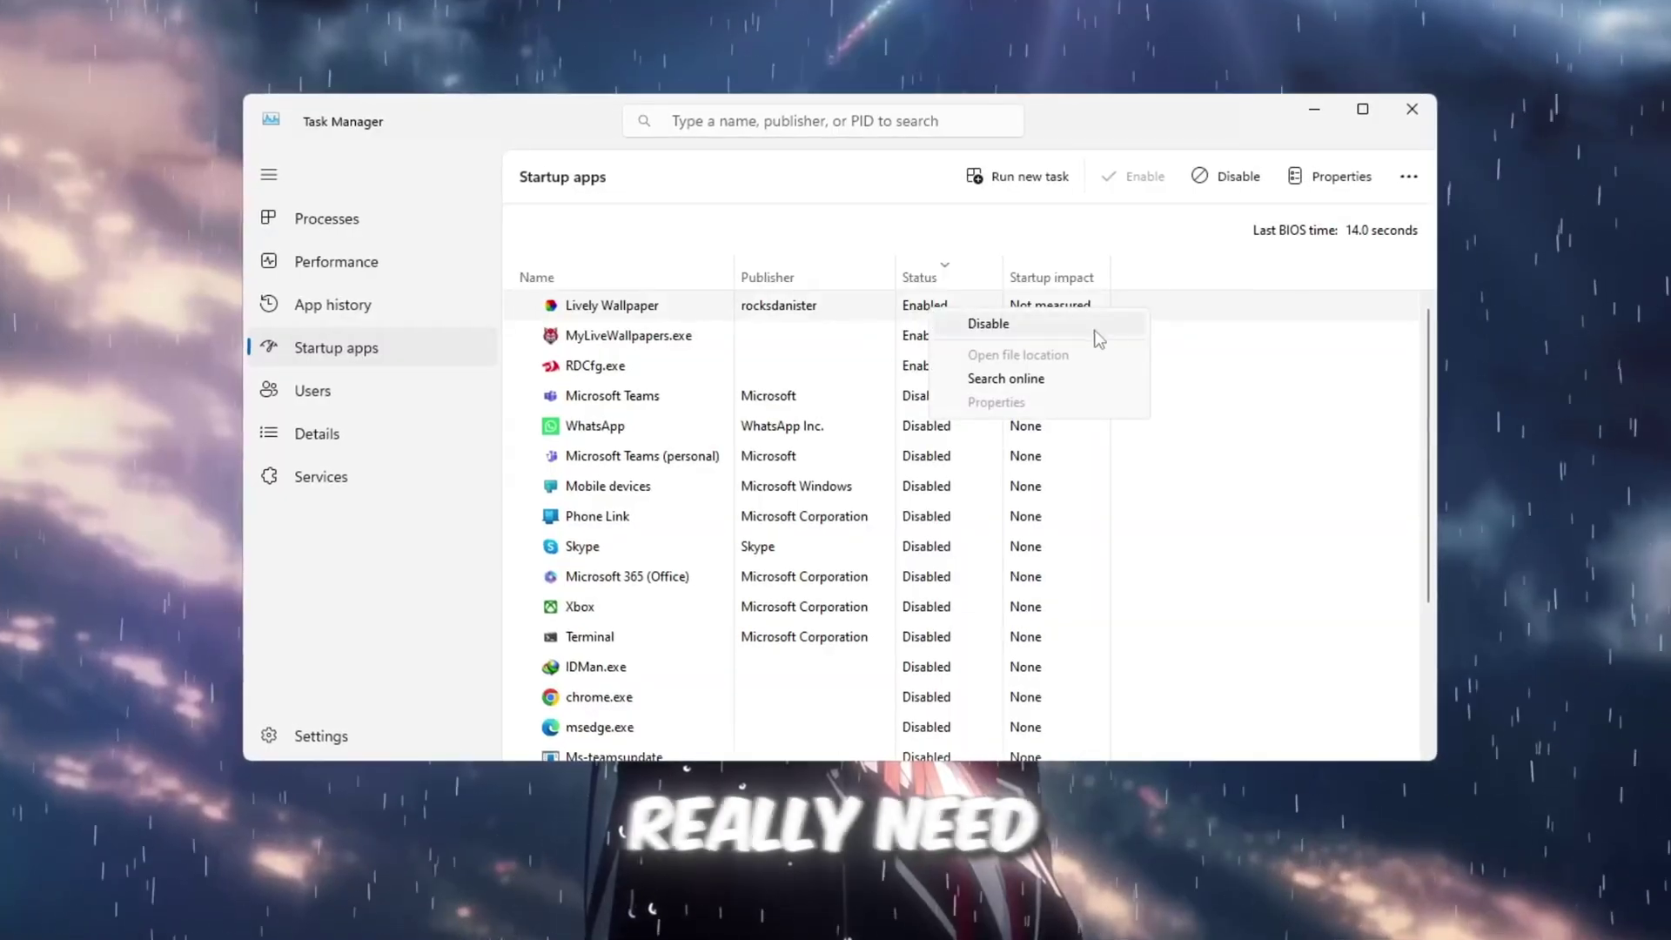
{"action": "left_click", "coordinate": [657, 346]}
{"action": "scroll", "coordinate": [664, 514], "scroll_direction": "down", "scroll_amount": 3}
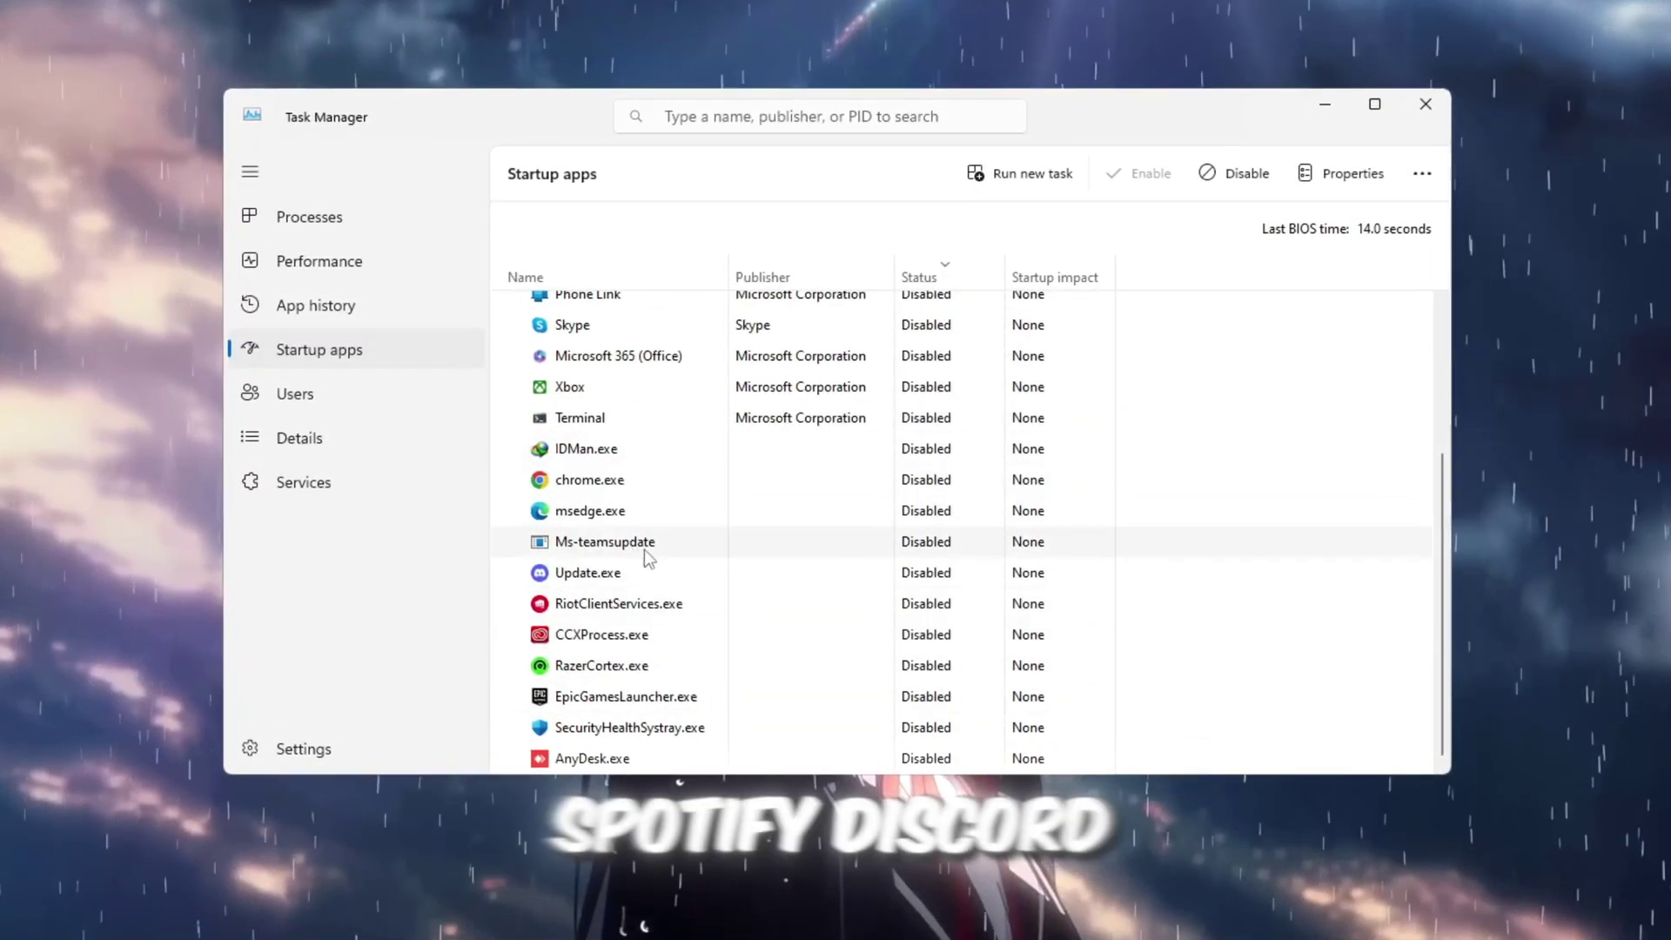
{"action": "left_click", "coordinate": [648, 571]}
{"action": "scroll", "coordinate": [831, 587], "scroll_direction": "up", "scroll_amount": 1}
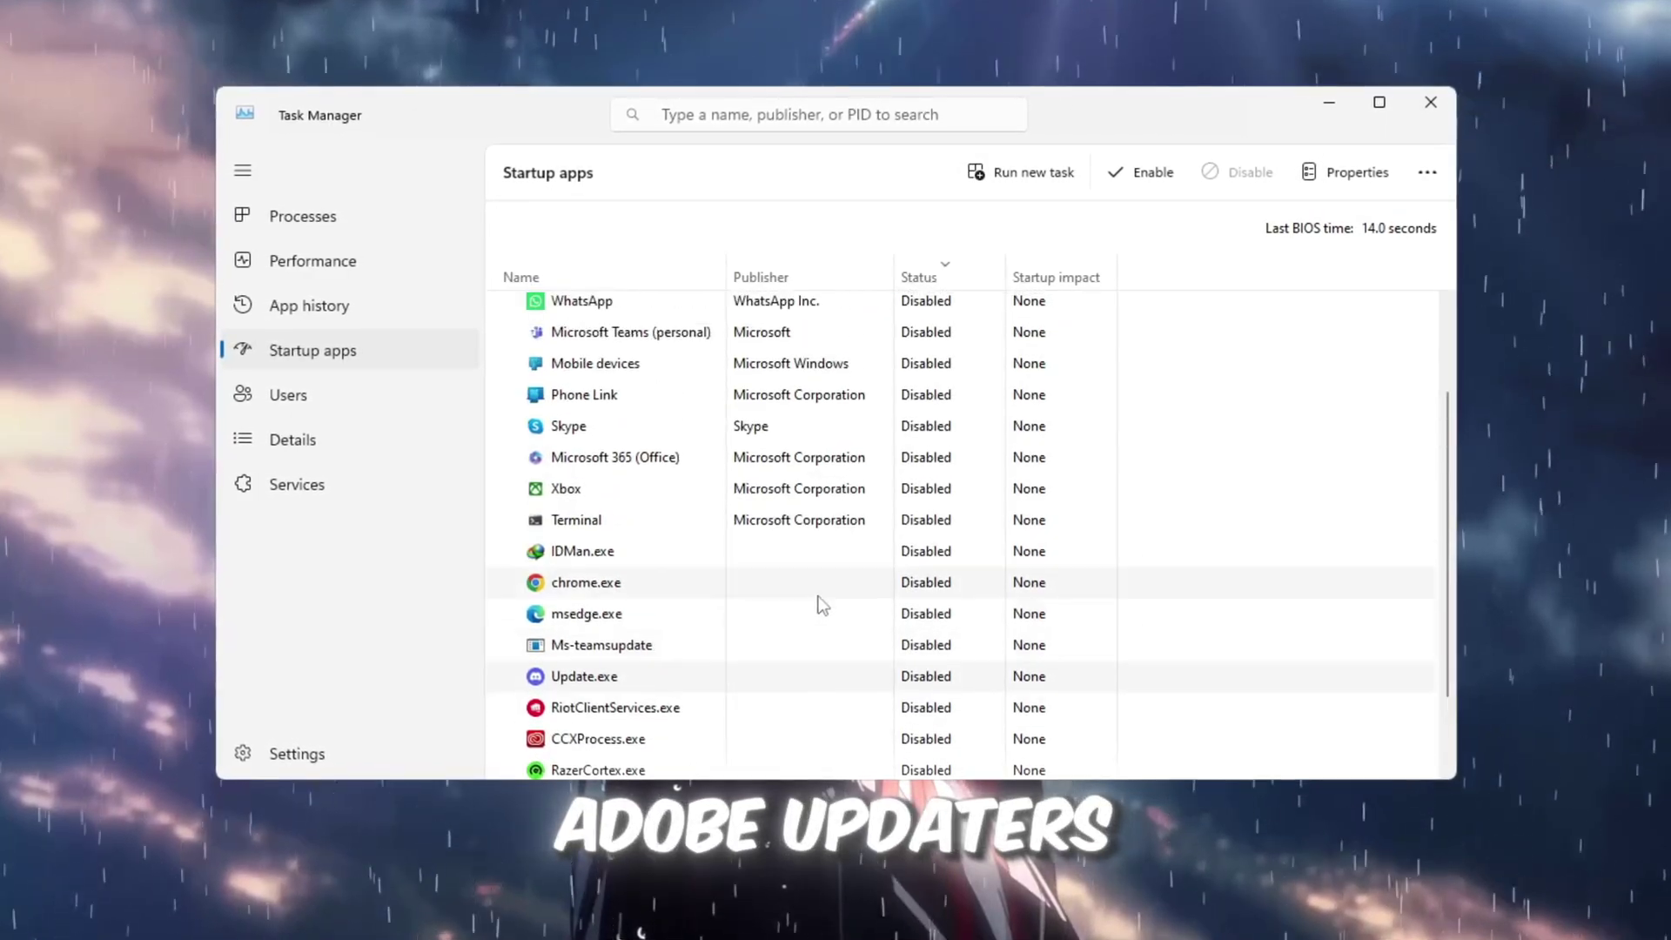
{"action": "scroll", "coordinate": [822, 605], "scroll_direction": "up", "scroll_amount": 2}
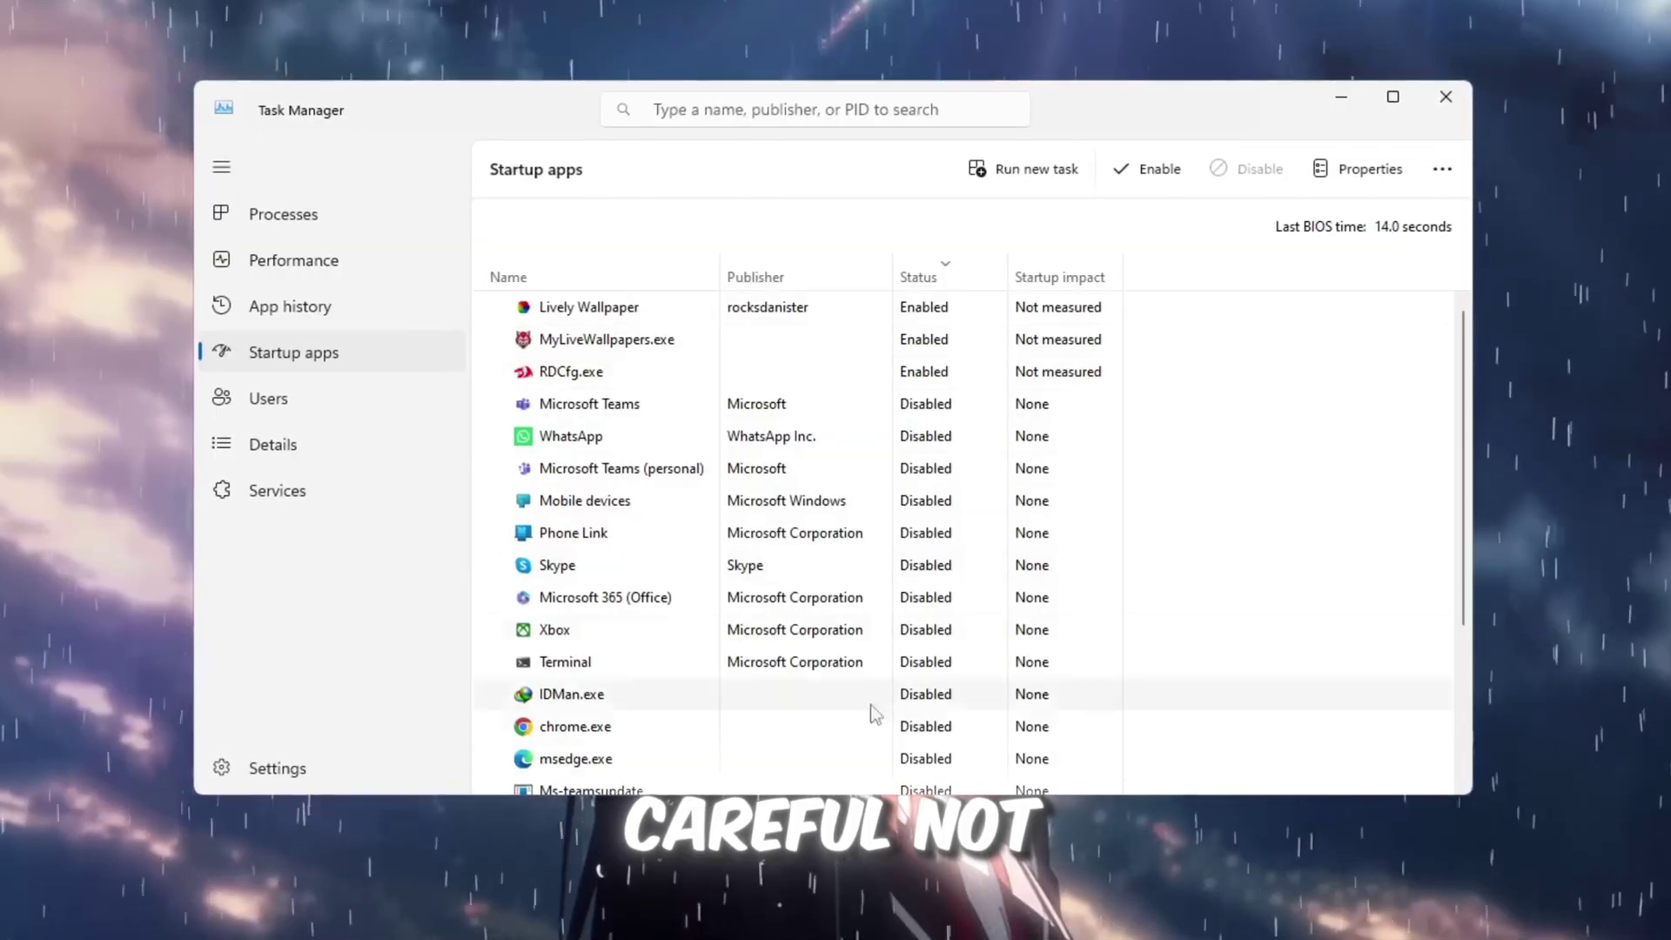
{"action": "scroll", "coordinate": [1015, 607], "scroll_direction": "down", "scroll_amount": 1}
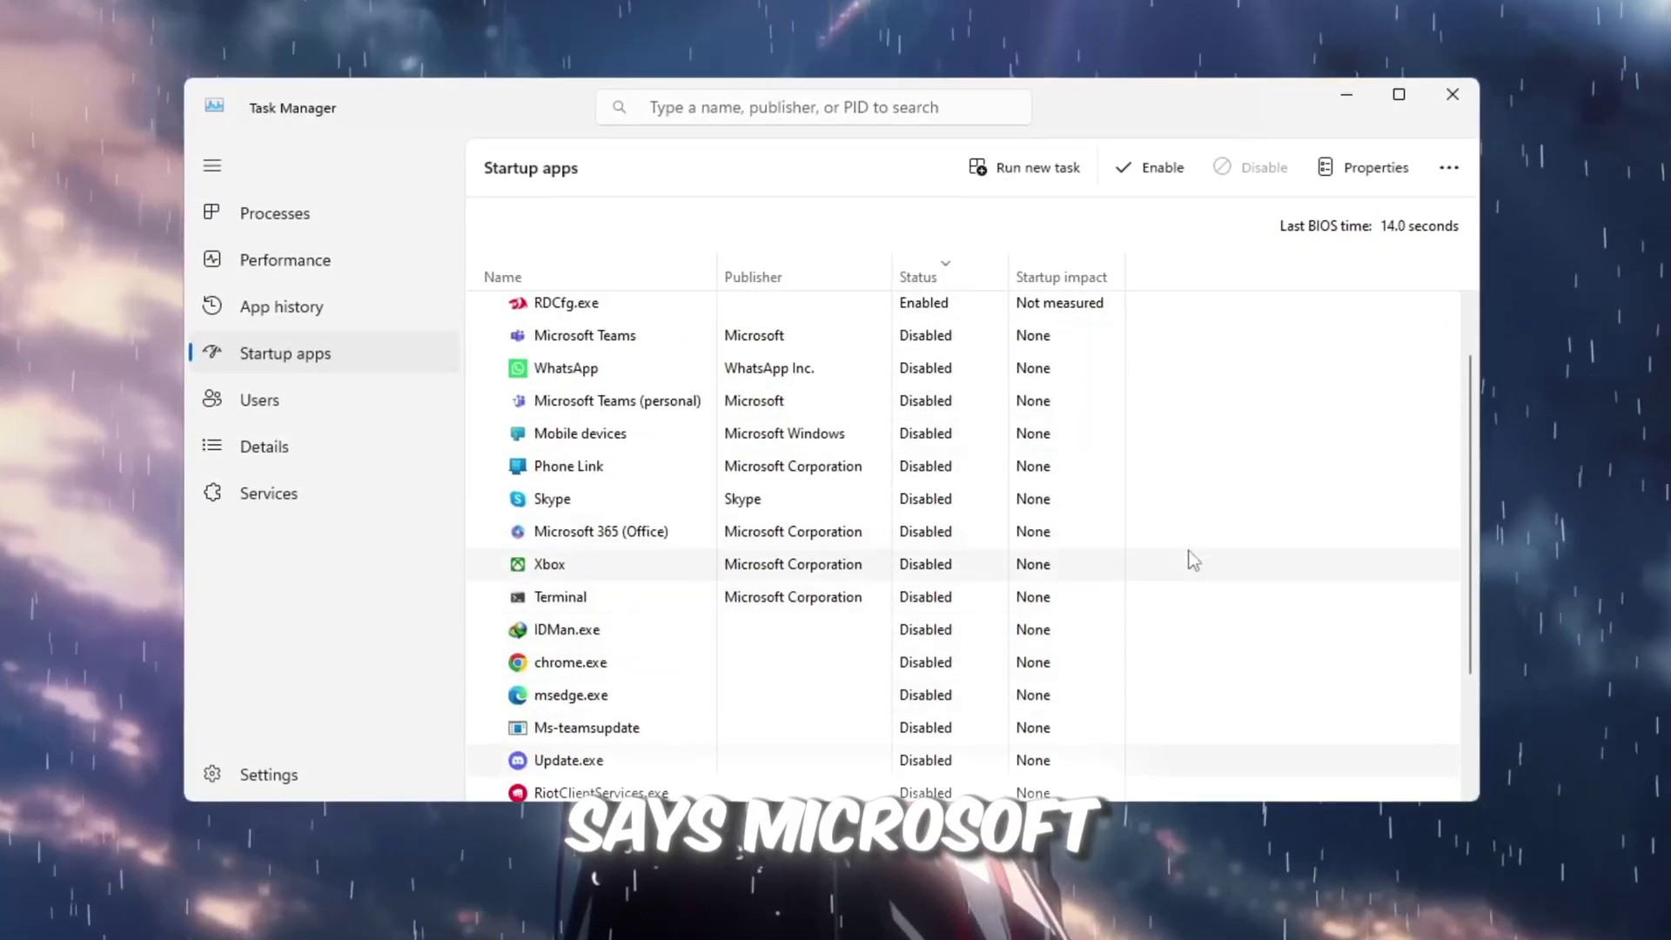
{"action": "scroll", "coordinate": [675, 526], "scroll_direction": "up", "scroll_amount": 1}
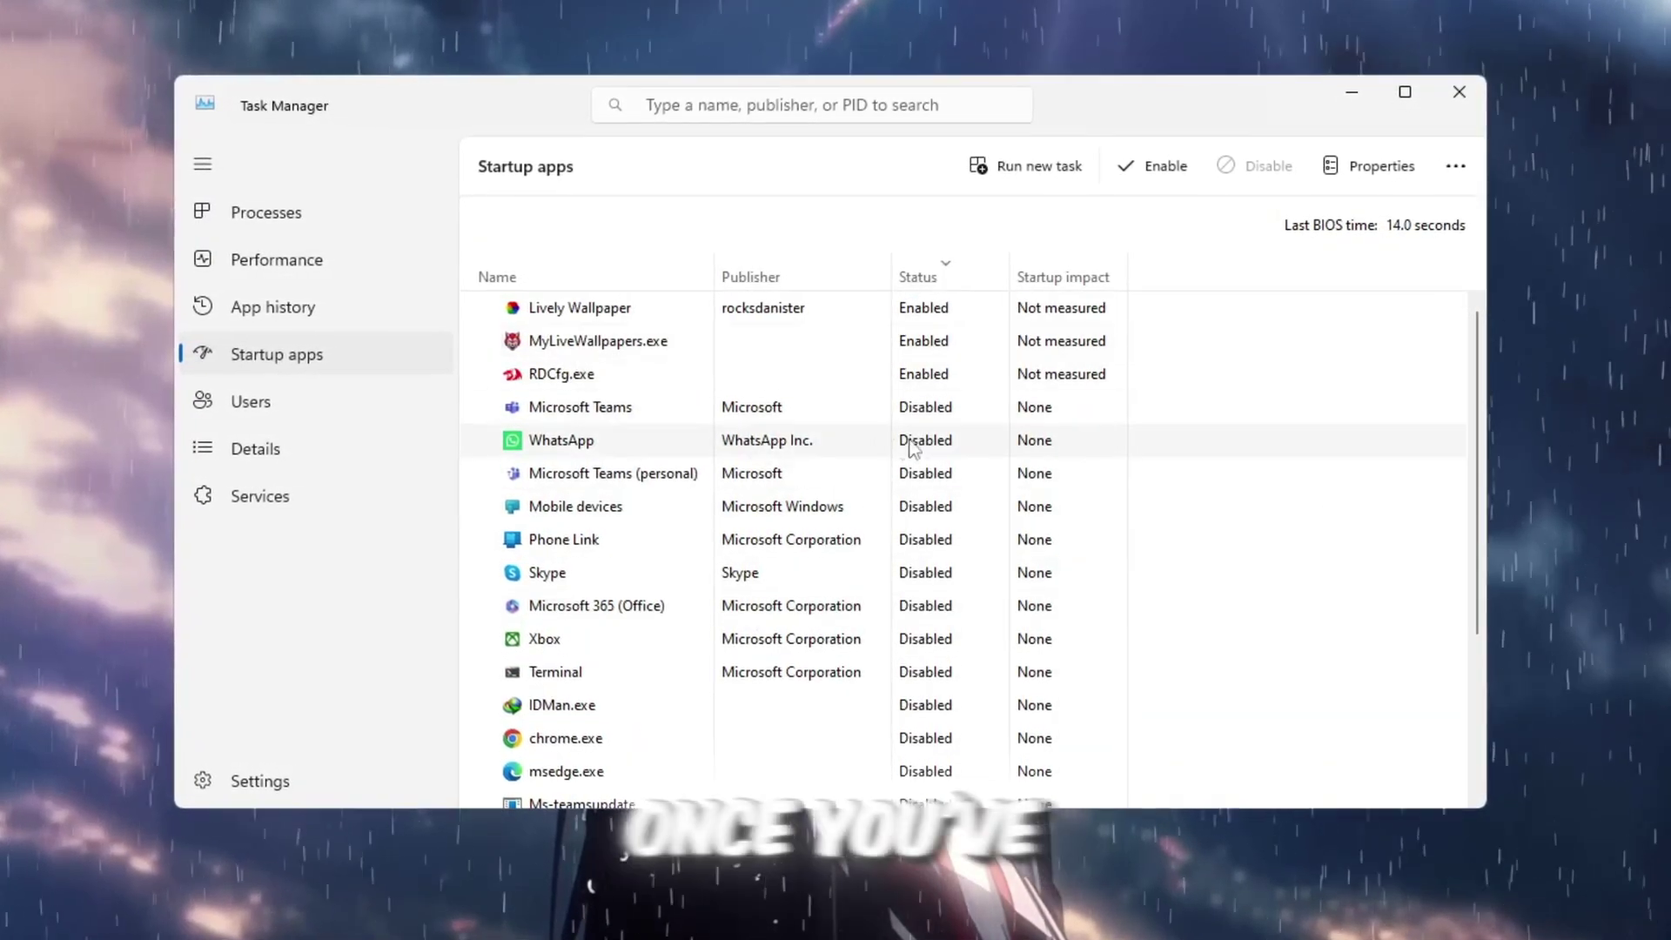
- Check the options offered for the MyLiveWallpapers.exe startup entry and go over the rest of the startup list
{"action": "right_click", "coordinate": [923, 344]}
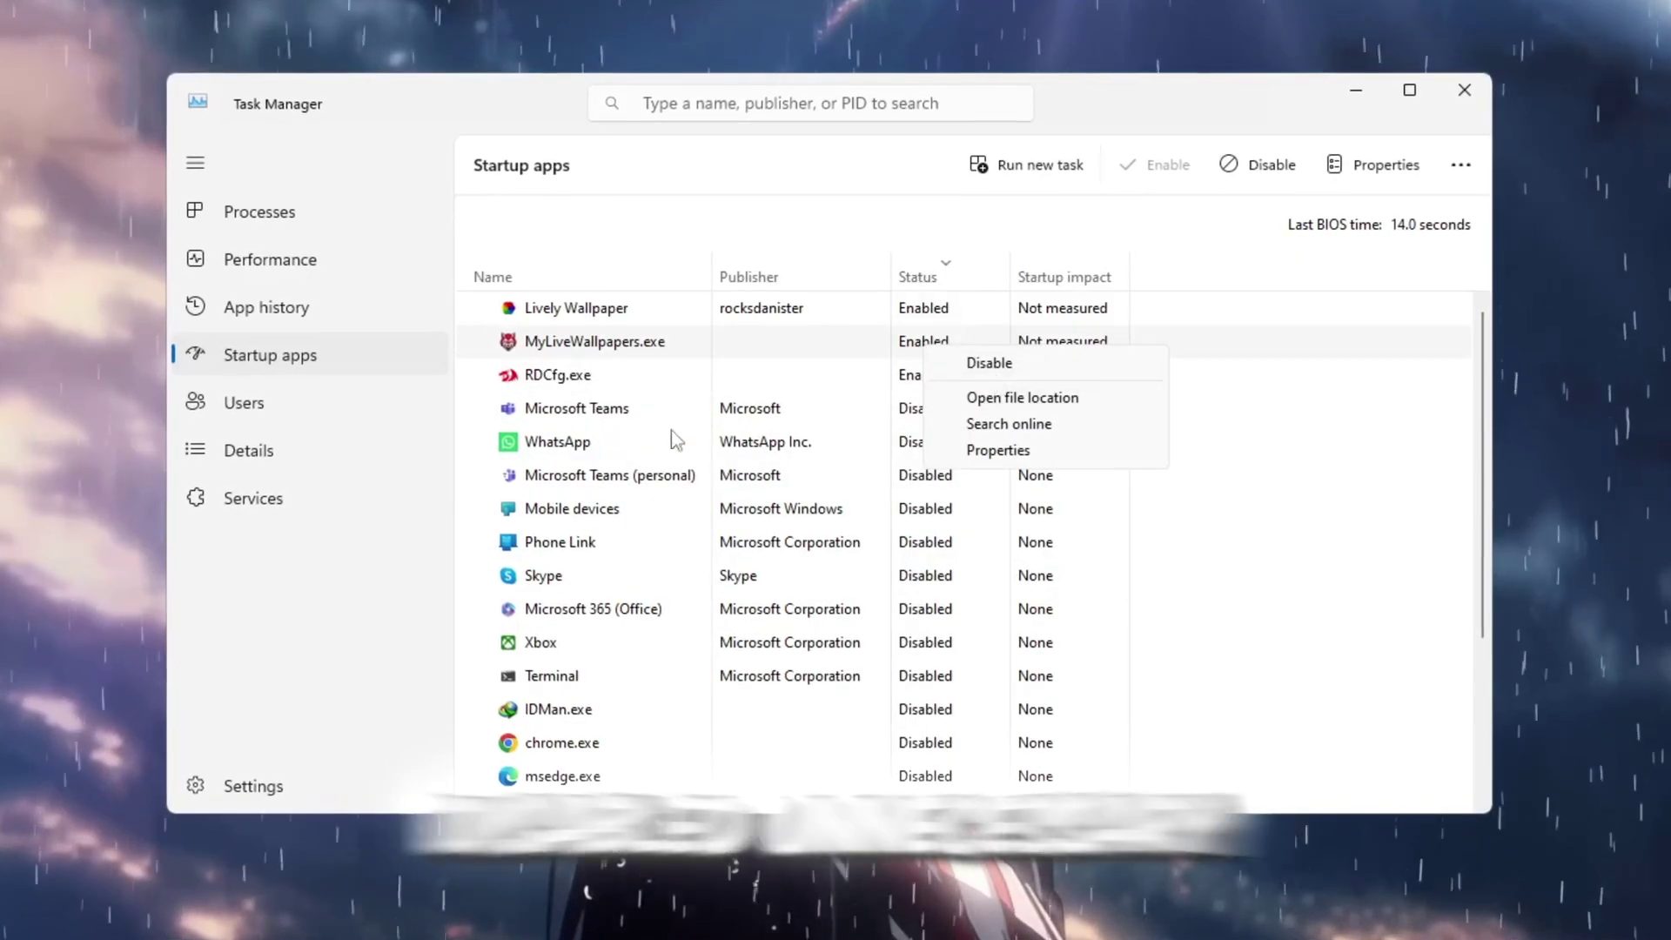
{"action": "left_click", "coordinate": [627, 375]}
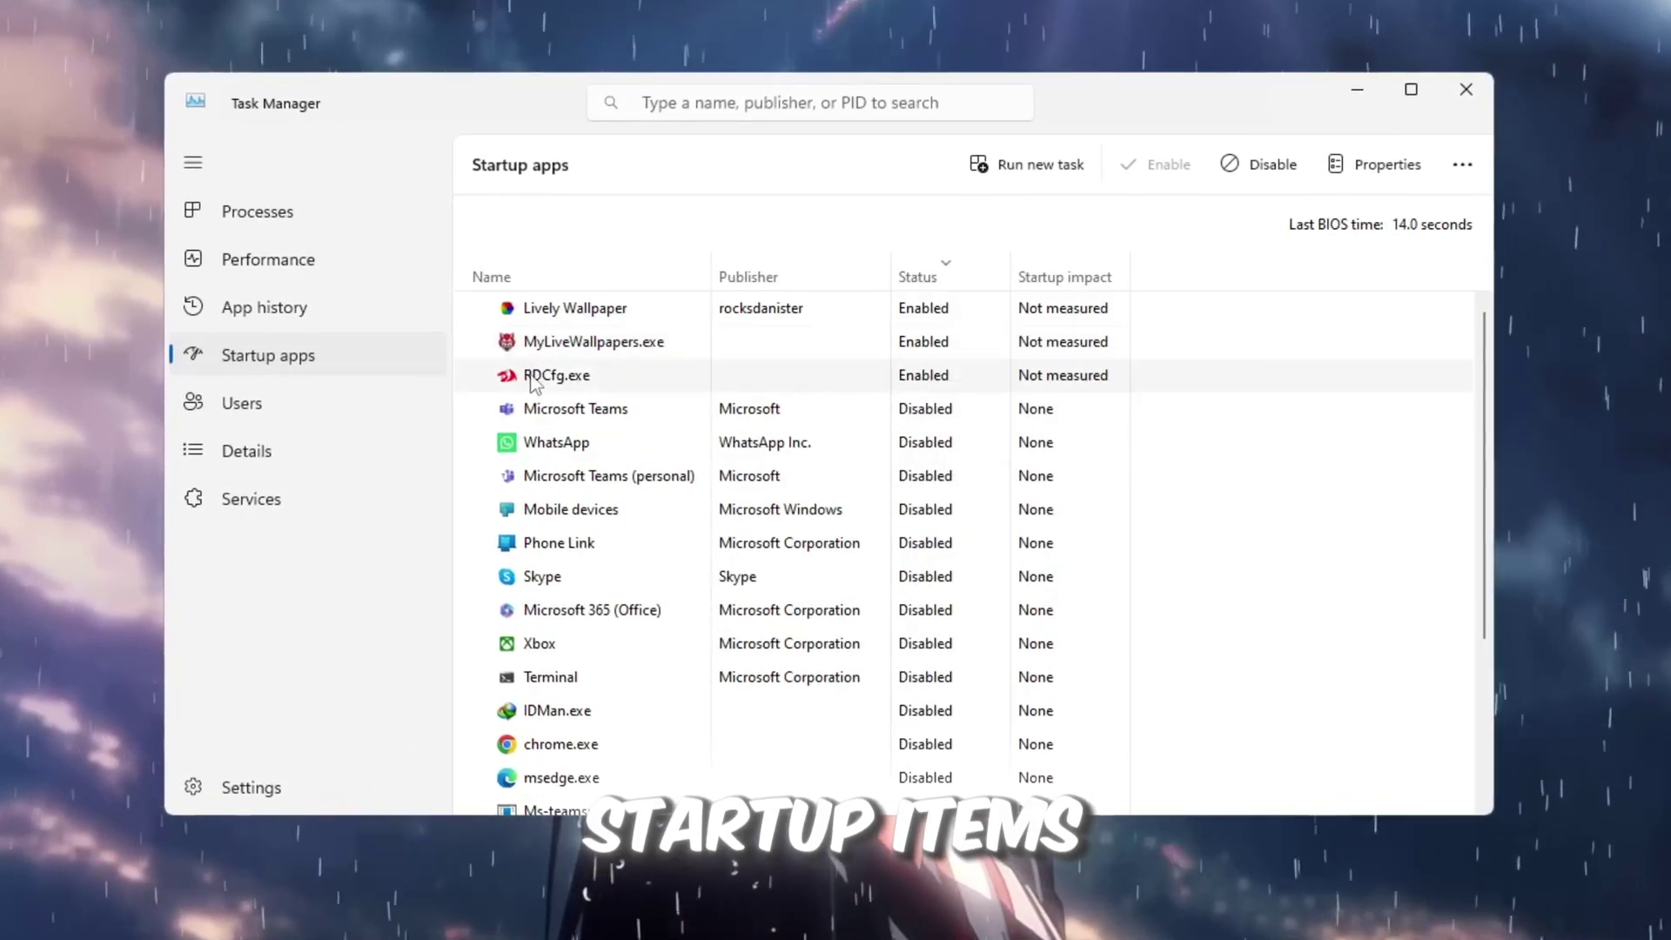
{"action": "scroll", "coordinate": [957, 620], "scroll_direction": "down", "scroll_amount": 1}
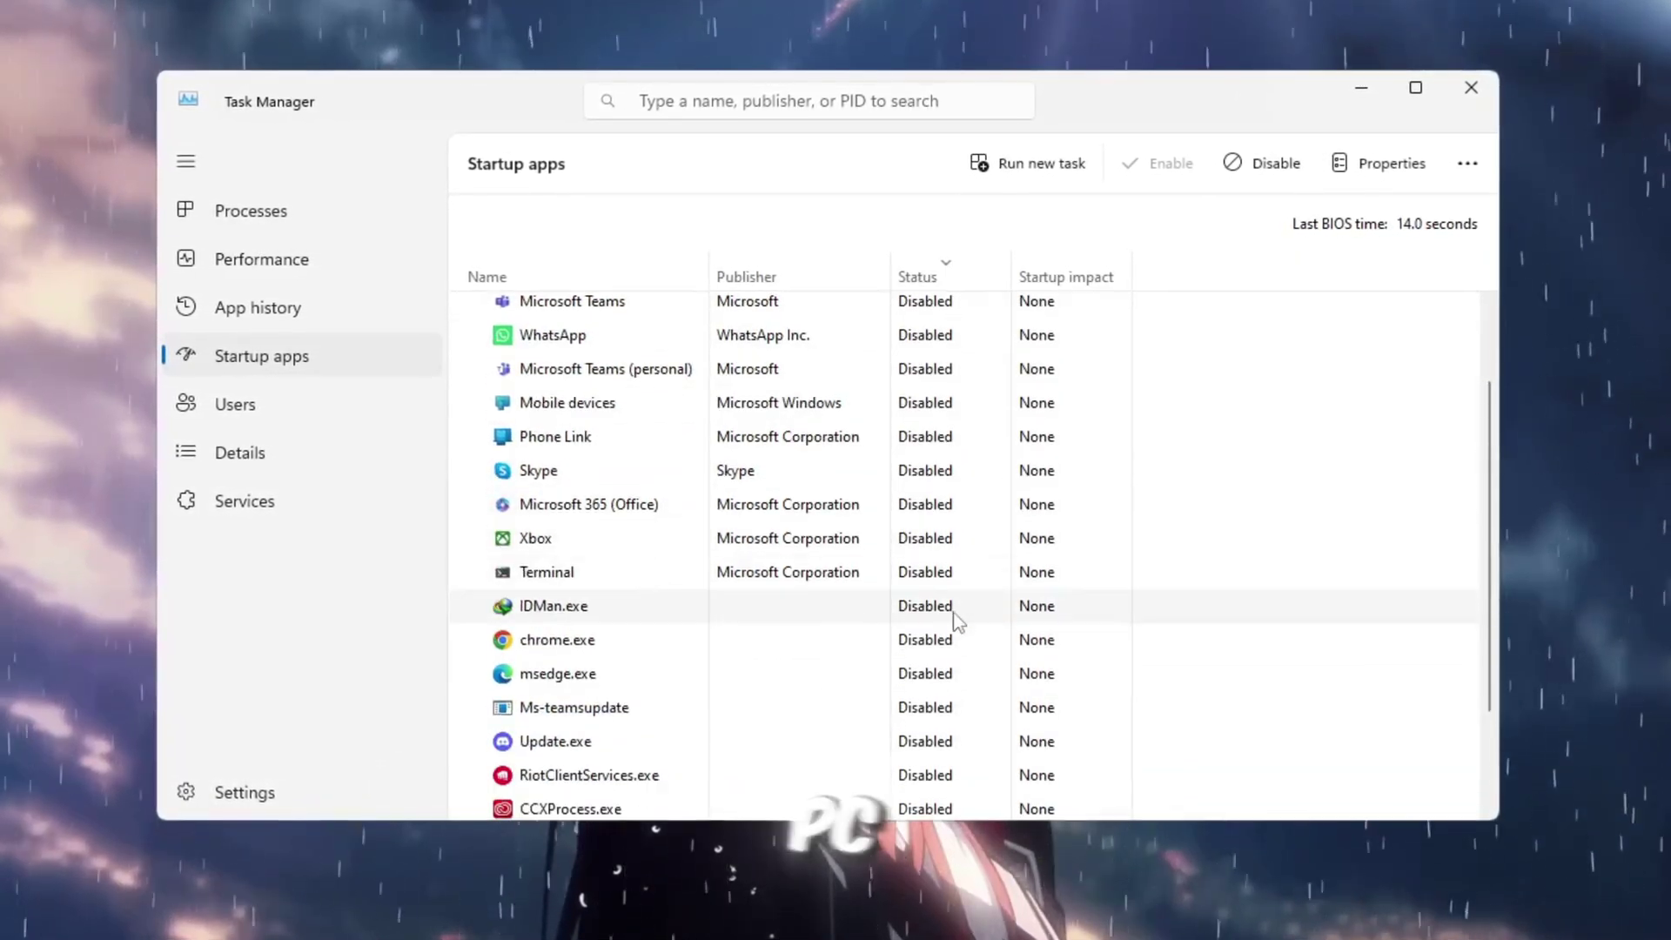
{"action": "scroll", "coordinate": [958, 620], "scroll_direction": "down", "scroll_amount": 1}
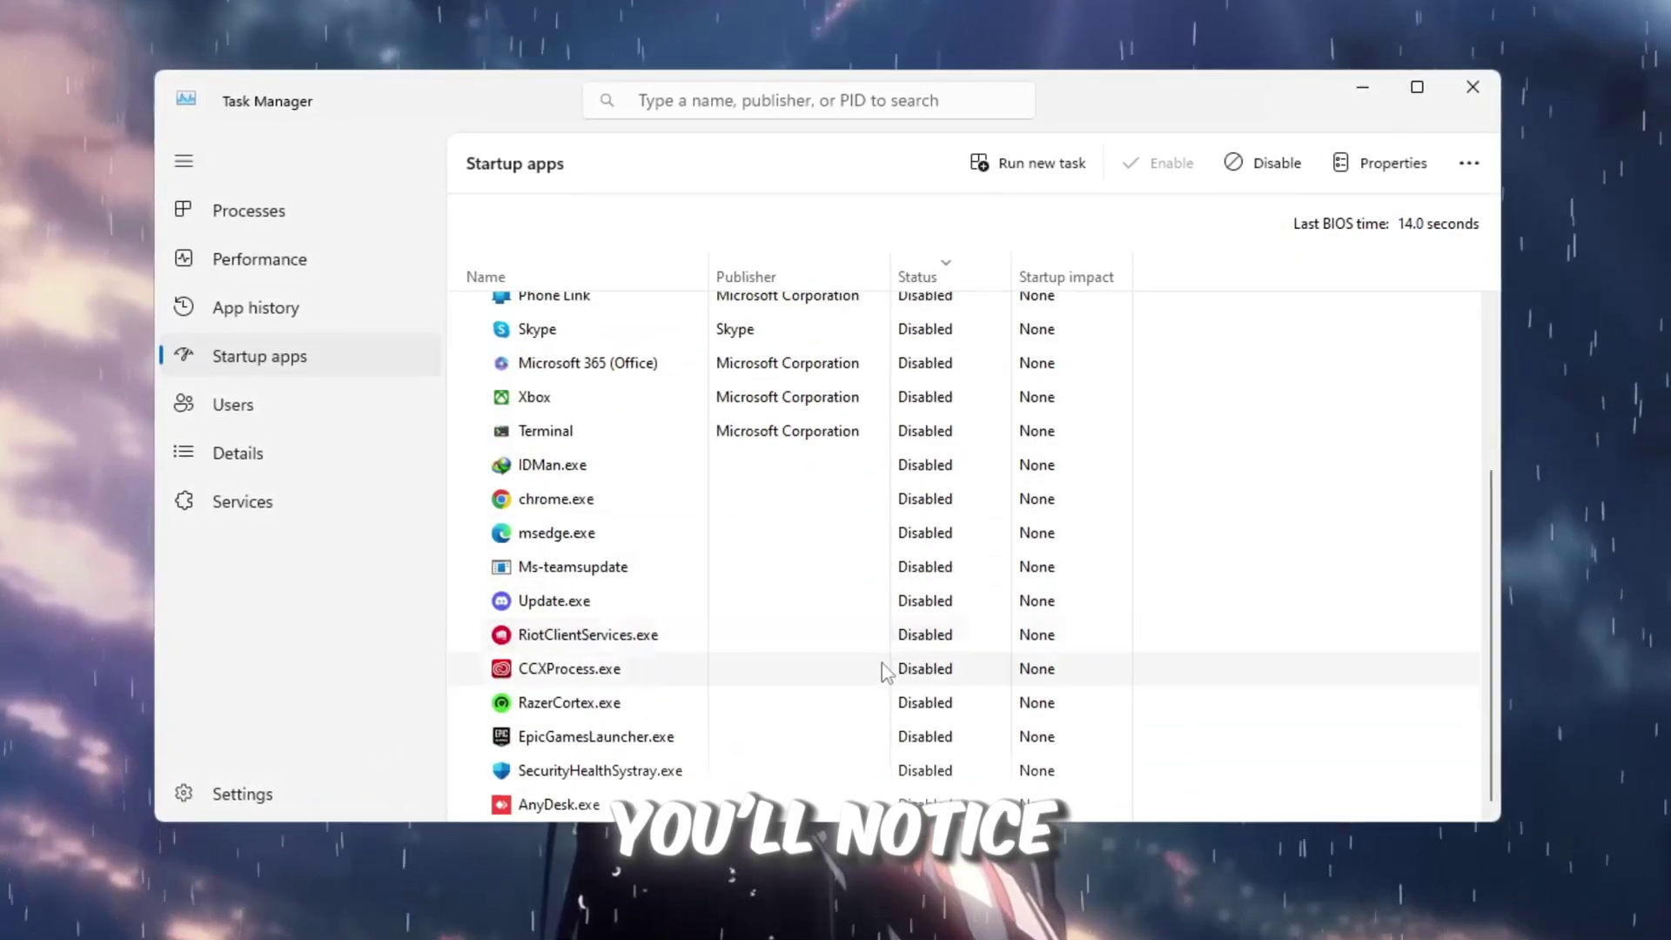